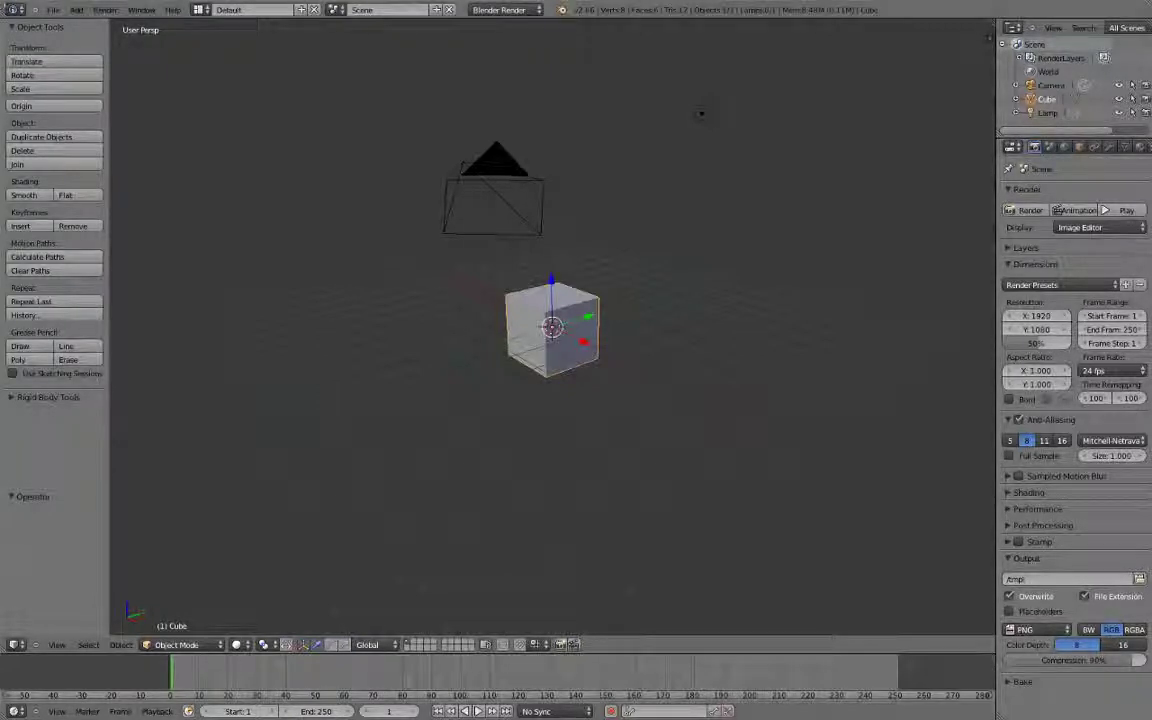
Enable three-button mouse emulation in the input settings of the user preferences
{"action": "left_click", "coordinate": [53, 10]}
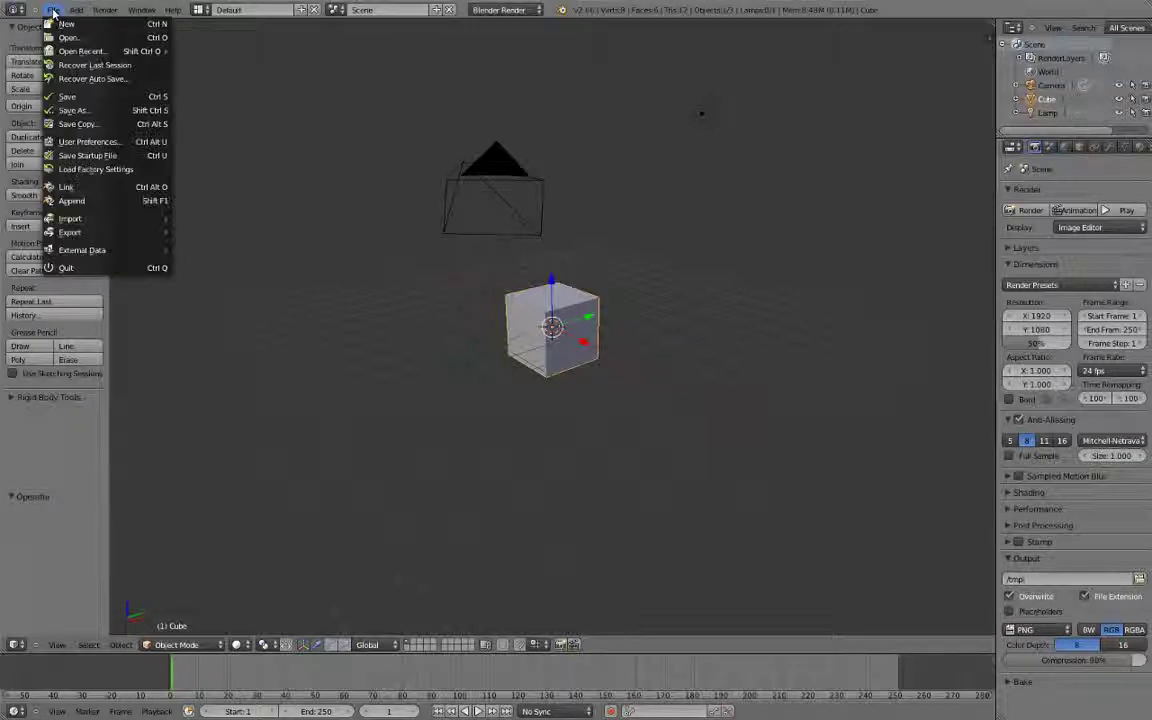
{"action": "left_click", "coordinate": [110, 142]}
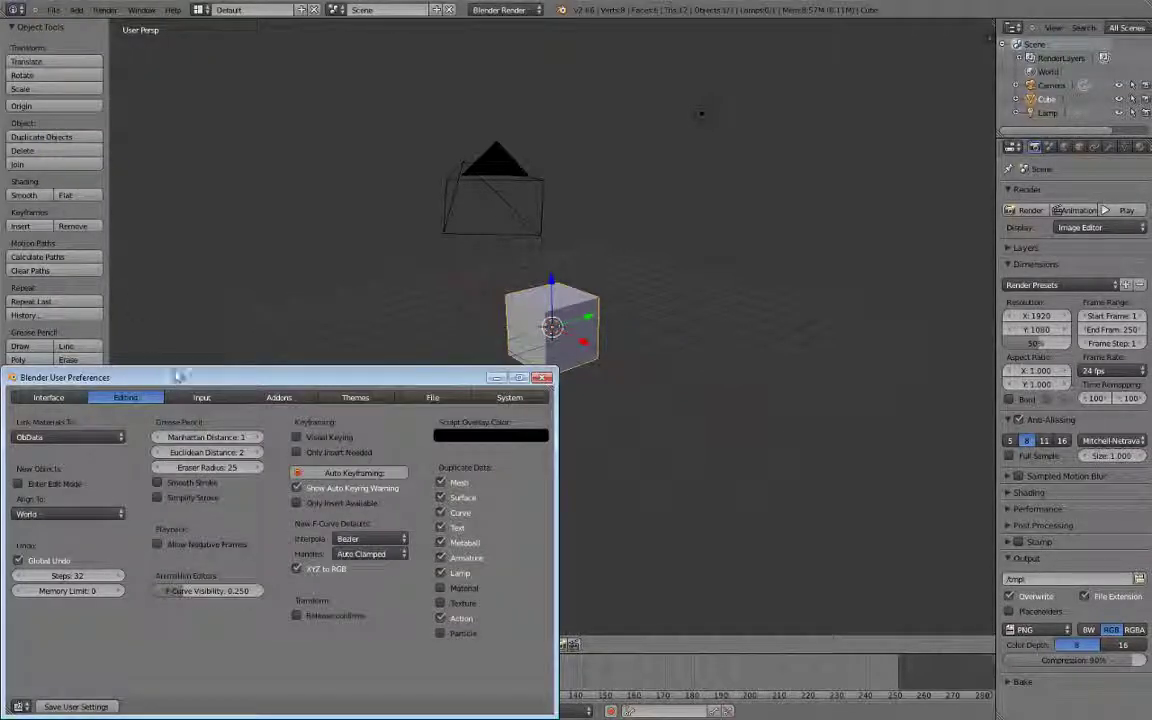
{"action": "left_click_drag", "start_coordinate": [176, 378], "coordinate": [308, 191]}
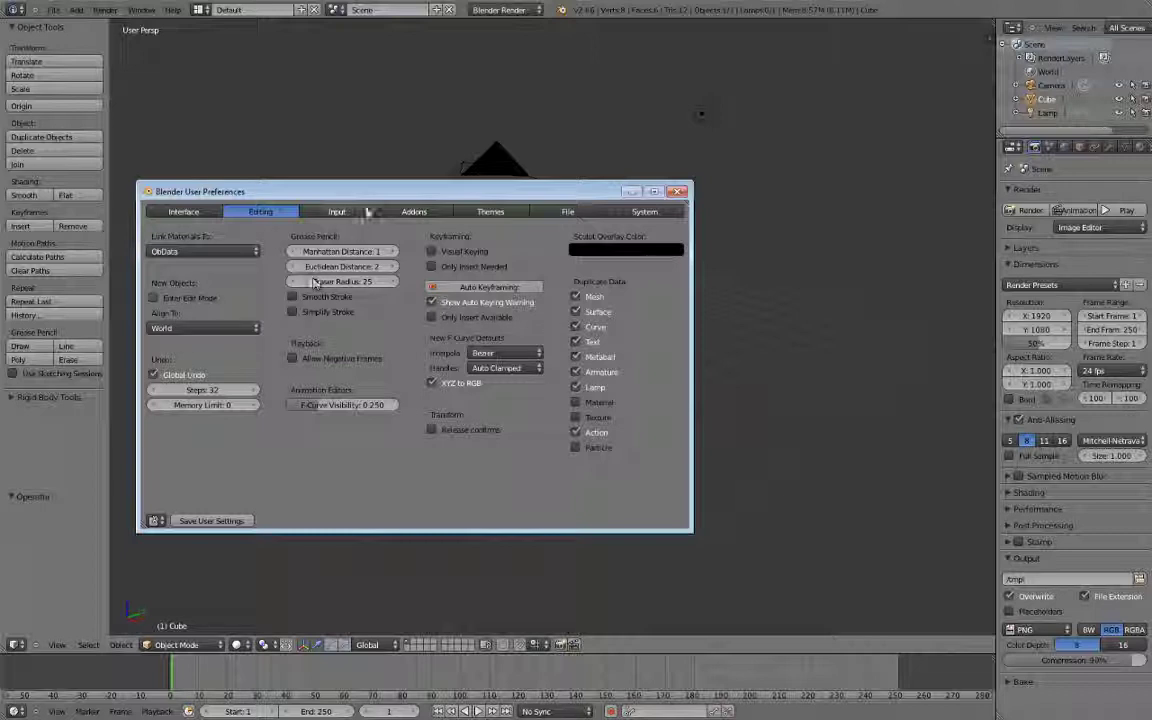
{"action": "left_click", "coordinate": [366, 212]}
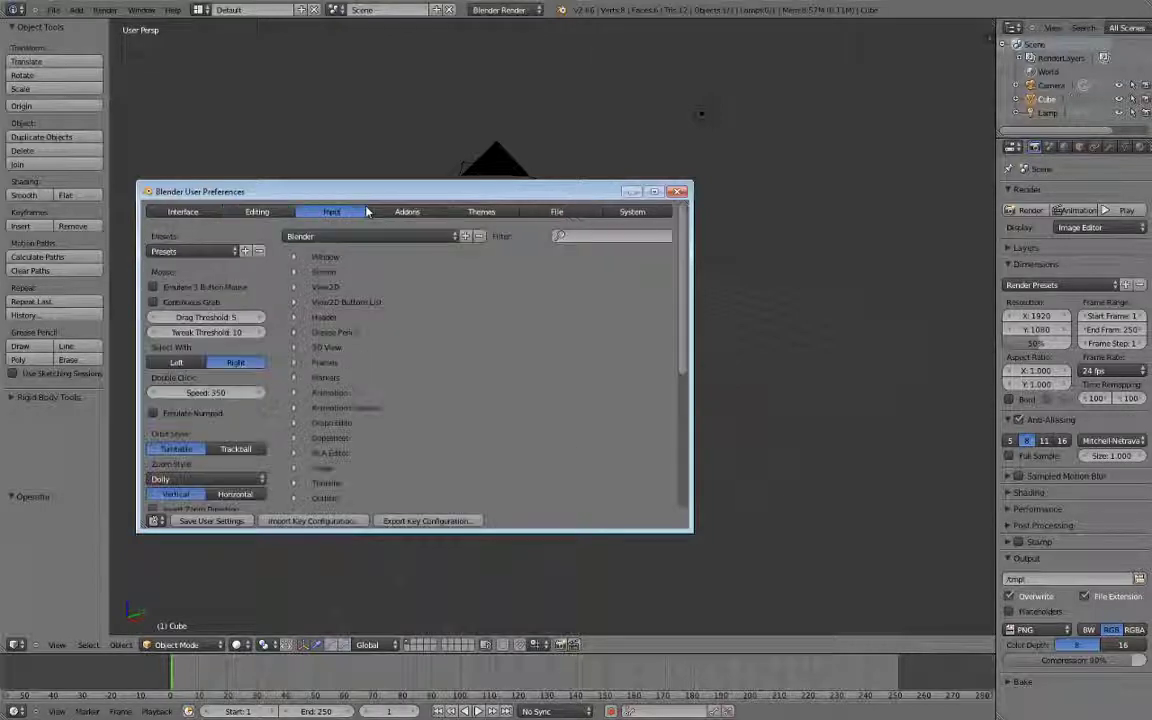
{"action": "left_click", "coordinate": [153, 287]}
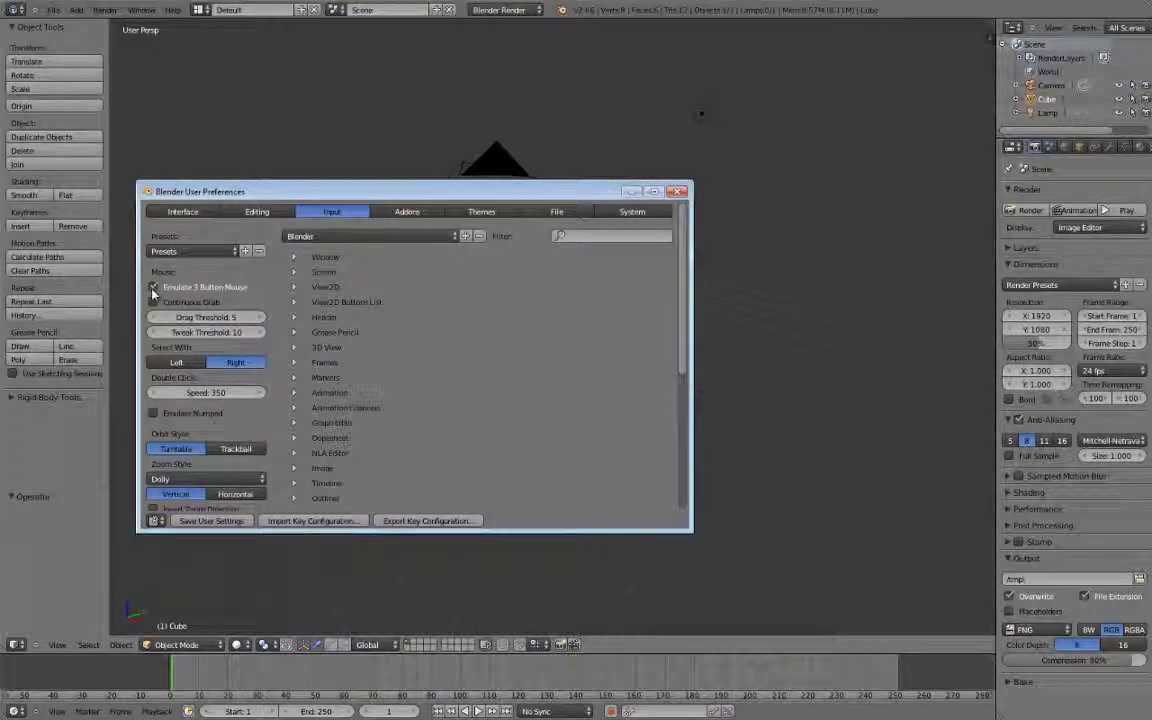
{"action": "left_click", "coordinate": [72, 435]}
Try out the mouse navigation by orbiting, zooming and panning the view around the cube
{"action": "left_click_drag", "start_coordinate": [470, 320], "coordinate": [545, 334], "text": "alt"}
{"action": "scroll", "coordinate": [545, 336], "scroll_direction": "up", "scroll_amount": 2}
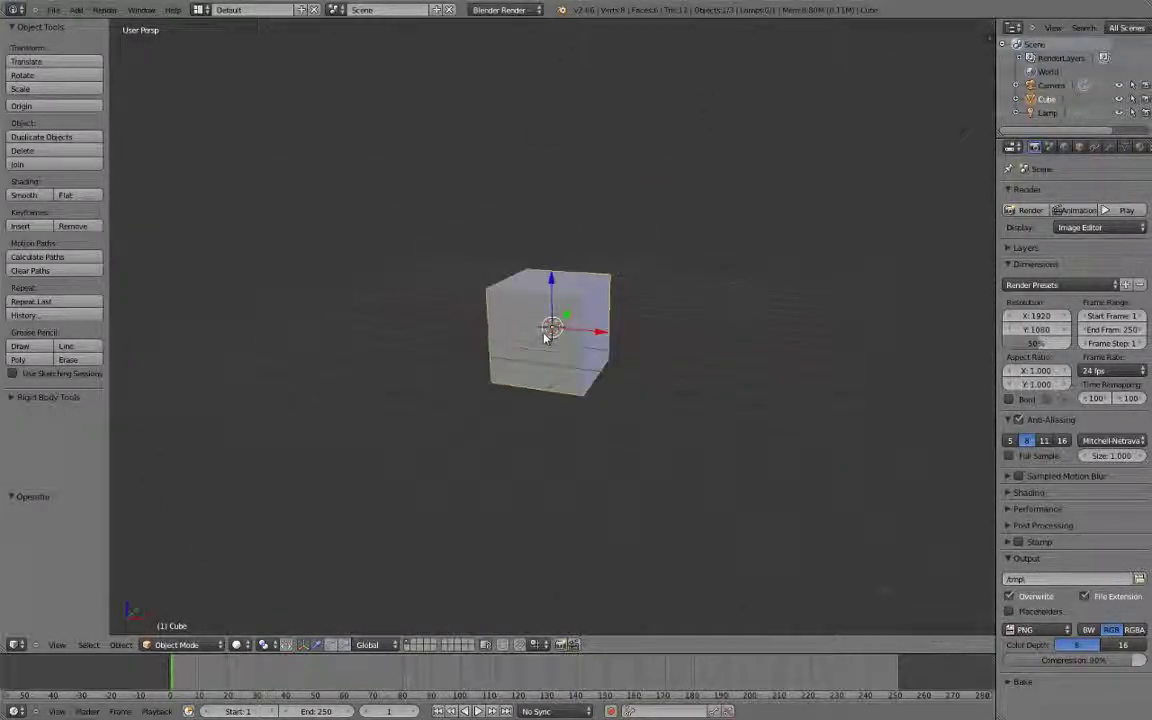
{"action": "scroll", "coordinate": [545, 336], "scroll_direction": "up", "scroll_amount": 6}
{"action": "scroll", "coordinate": [545, 336], "scroll_direction": "down", "scroll_amount": 9}
{"action": "scroll", "coordinate": [545, 336], "scroll_direction": "up", "scroll_amount": 3}
{"action": "scroll", "coordinate": [545, 336], "scroll_direction": "up", "scroll_amount": 4}
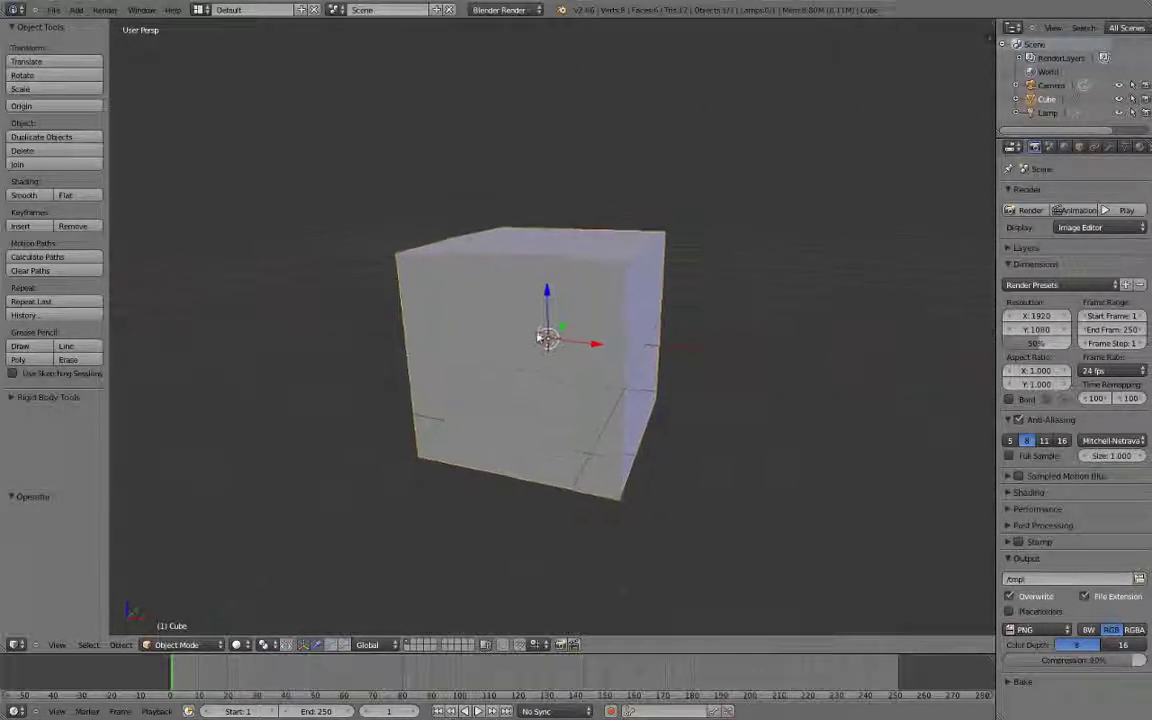
{"action": "mouse_move", "coordinate": [541, 338]}
{"action": "middle_mouse_down"}
{"action": "mouse_move", "coordinate": [527, 386]}
{"action": "mouse_move", "coordinate": [656, 360]}
{"action": "mouse_move", "coordinate": [553, 296]}
{"action": "mouse_move", "coordinate": [456, 330]}
{"action": "mouse_move", "coordinate": [507, 429]}
{"action": "mouse_move", "coordinate": [669, 399]}
{"action": "mouse_move", "coordinate": [571, 291]}
{"action": "mouse_move", "coordinate": [455, 318]}
{"action": "mouse_move", "coordinate": [506, 398]}
{"action": "mouse_move", "coordinate": [645, 347]}
{"action": "mouse_move", "coordinate": [622, 296]}
{"action": "mouse_move", "coordinate": [522, 278]}
{"action": "mouse_move", "coordinate": [527, 321]}
{"action": "middle_mouse_up"}
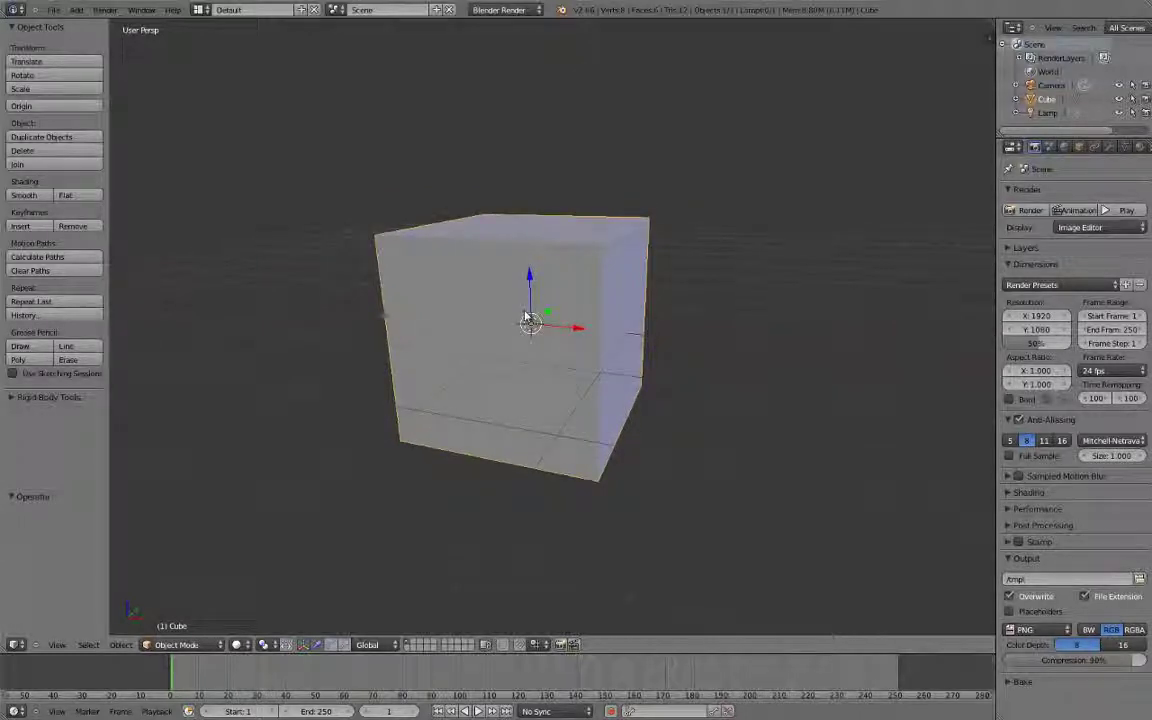
Show the add-ons list in the user preferences and make the preferences window taller
{"action": "key", "text": "ctrl+alt+u"}
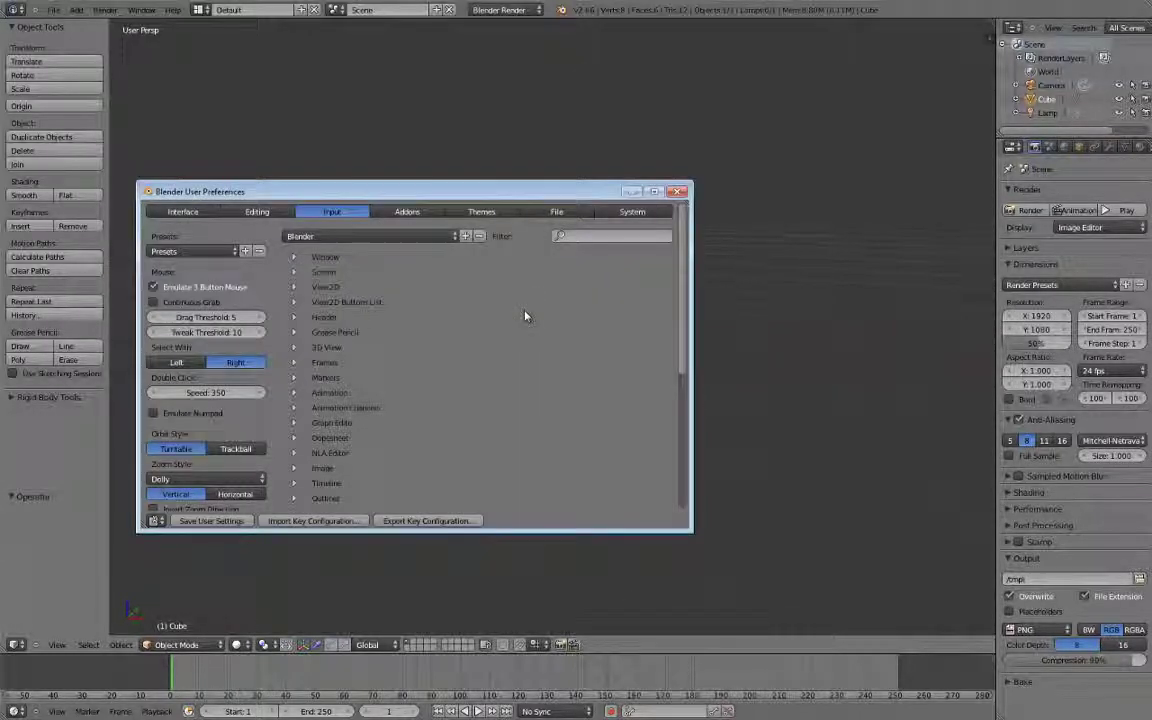
{"action": "left_click", "coordinate": [404, 211]}
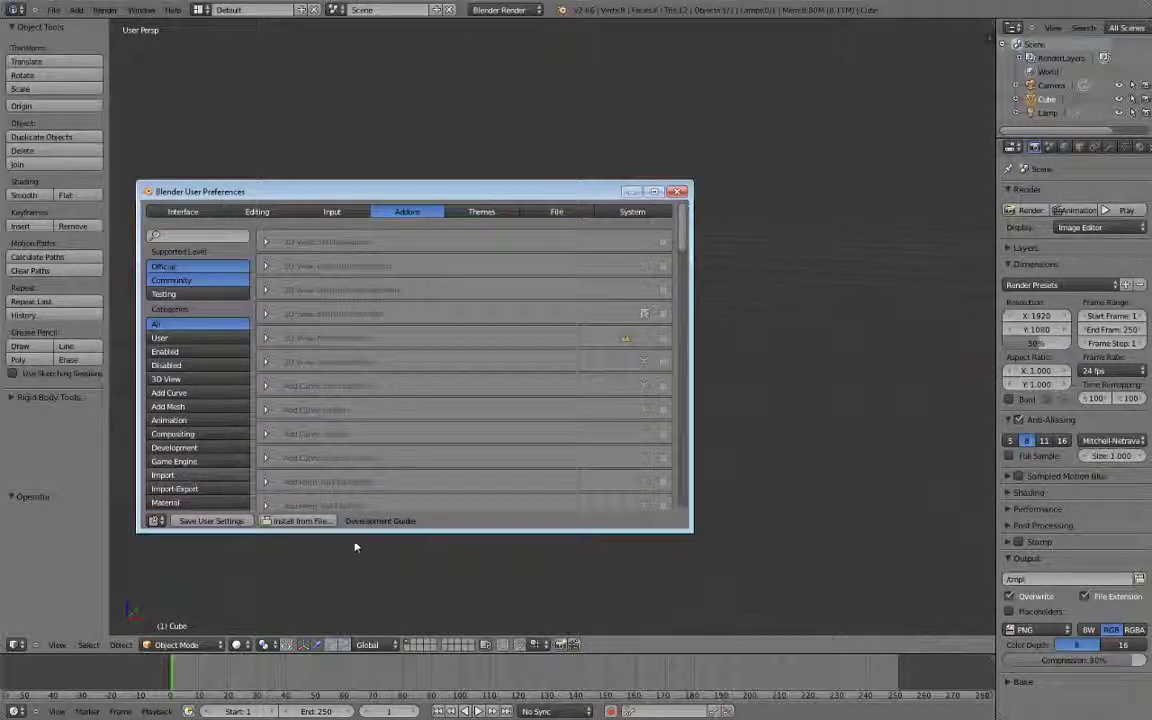
{"action": "left_click_drag", "start_coordinate": [355, 535], "coordinate": [355, 568]}
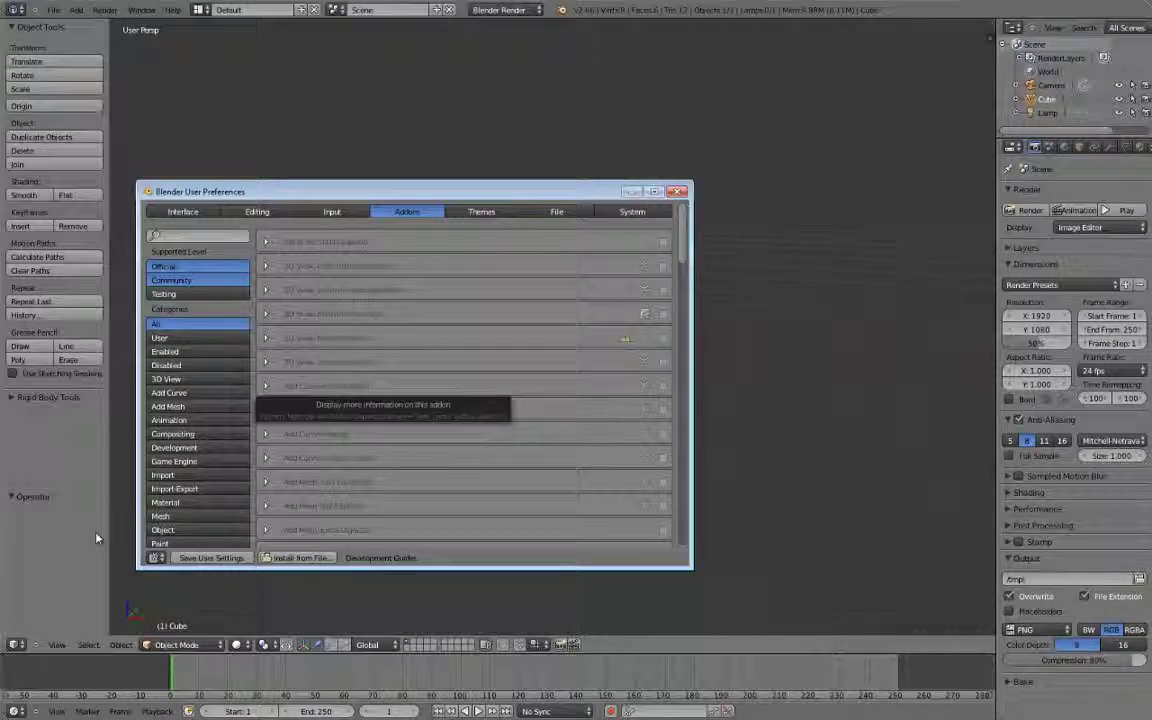
{"action": "left_click", "coordinate": [70, 484]}
{"action": "scroll", "coordinate": [404, 360], "scroll_direction": "down", "scroll_amount": 3}
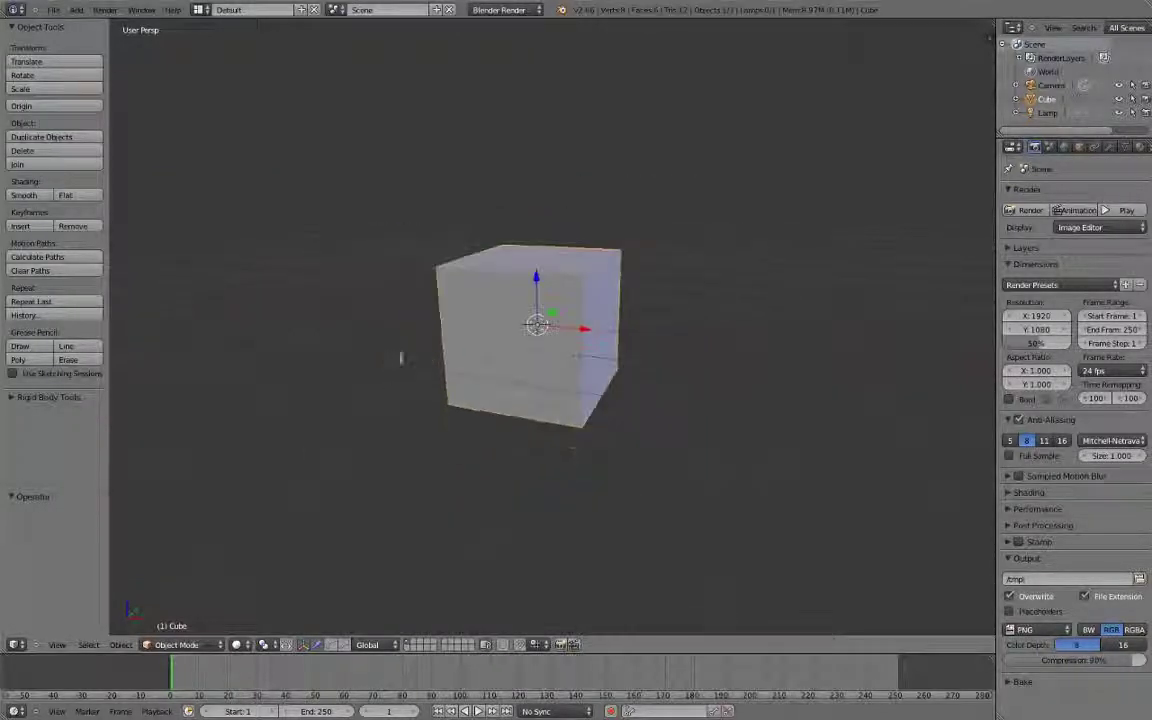
Bring up the default operator search in the 3D view to examine what it offers
{"action": "key", "text": "space"}
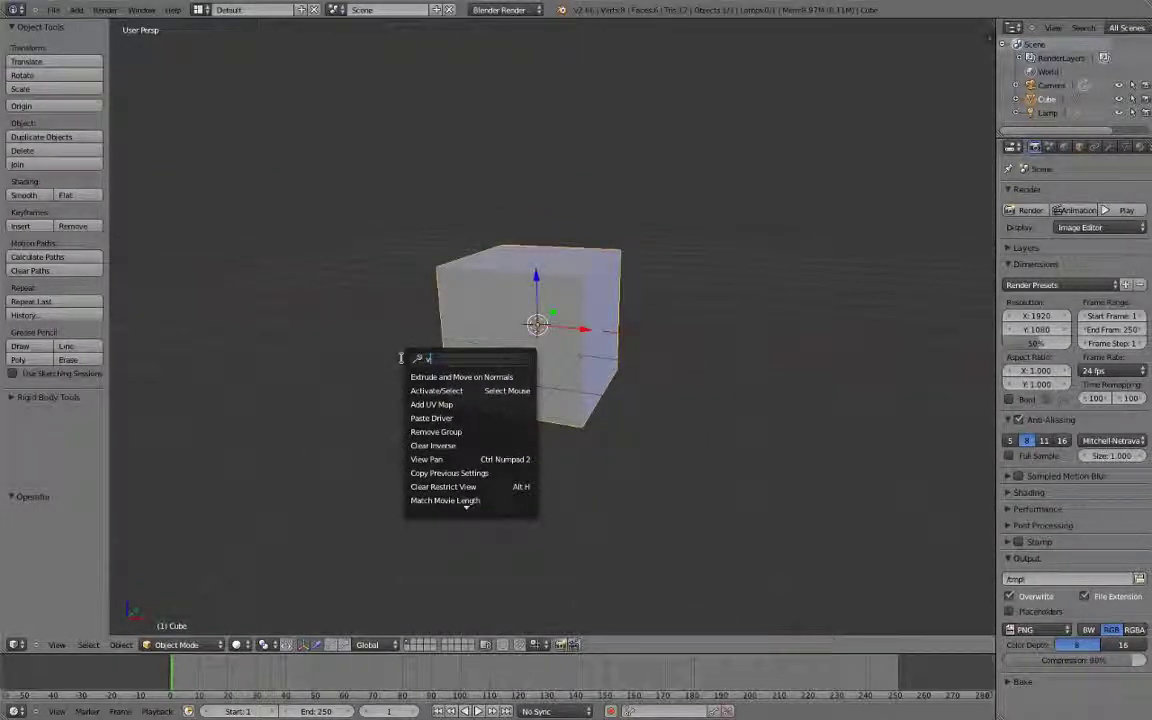
{"action": "key", "text": "BackSpace"}
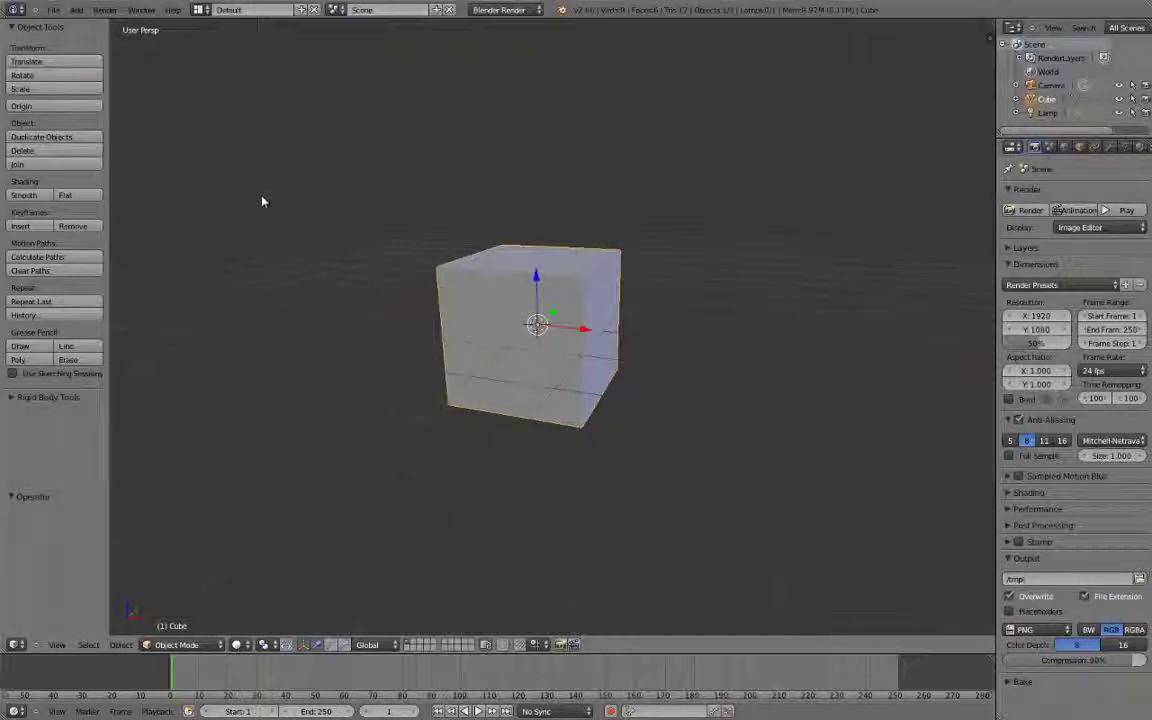
{"action": "key", "text": "space"}
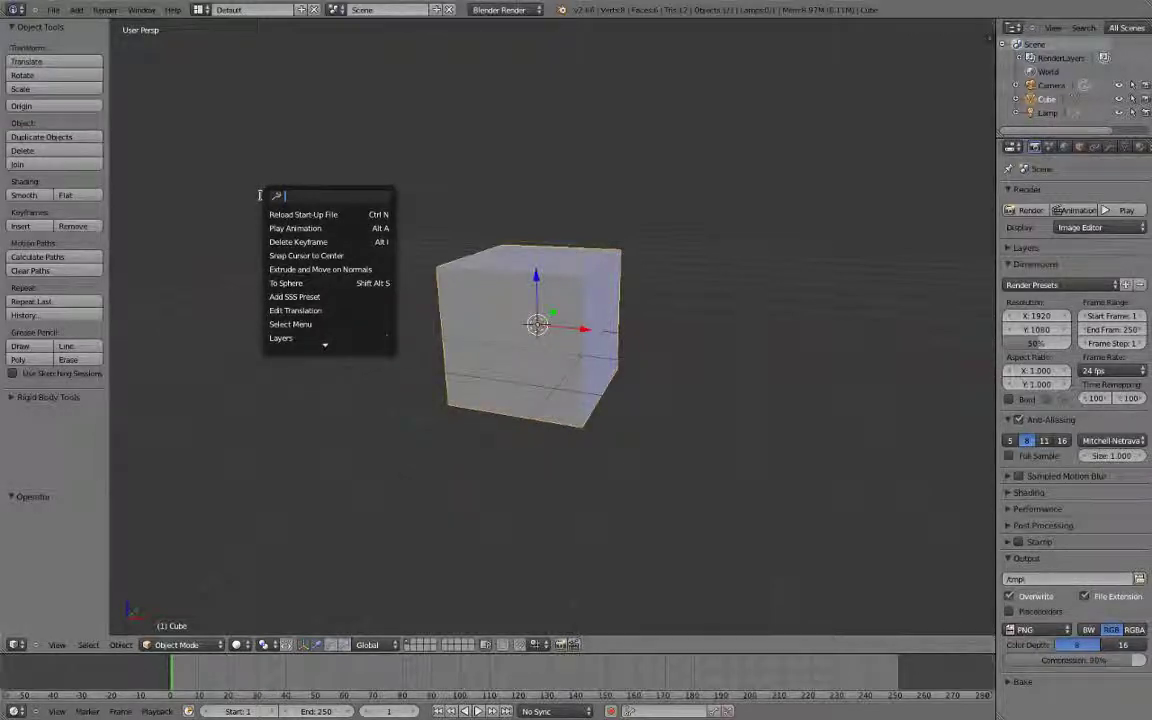
Enable the 3D View: Dynamic Spacebar Menu add-on and close the user preferences
{"action": "key", "text": "ctrl+alt+u"}
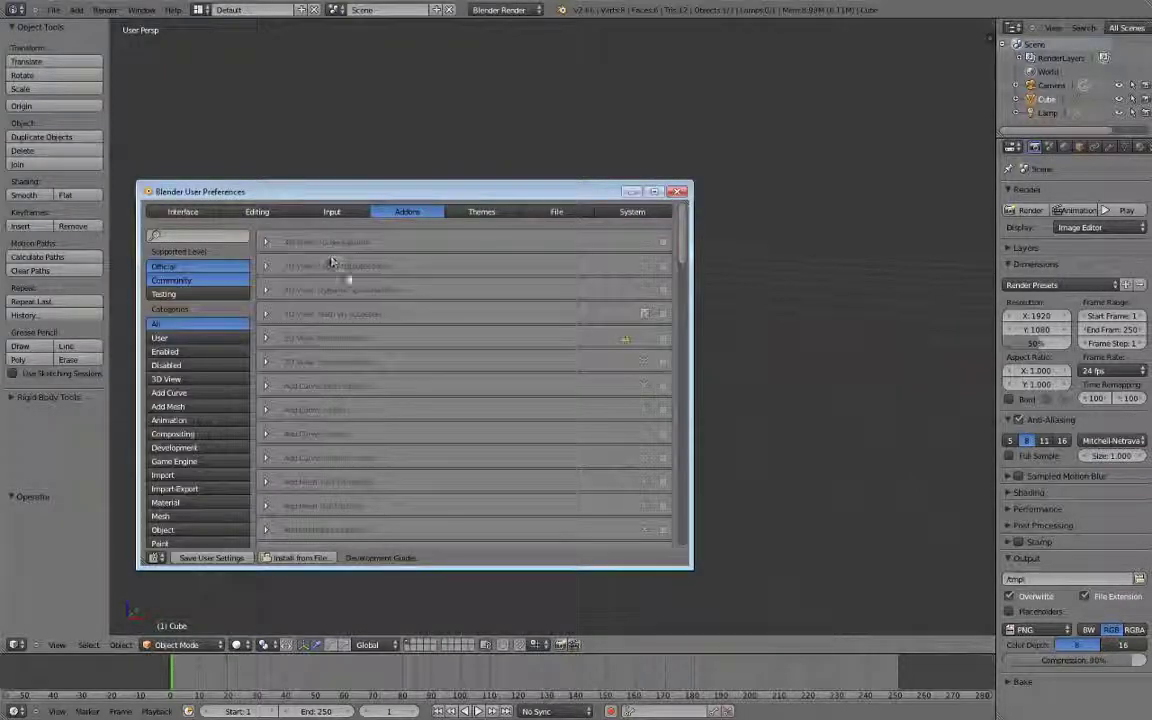
{"action": "left_click", "coordinate": [662, 290]}
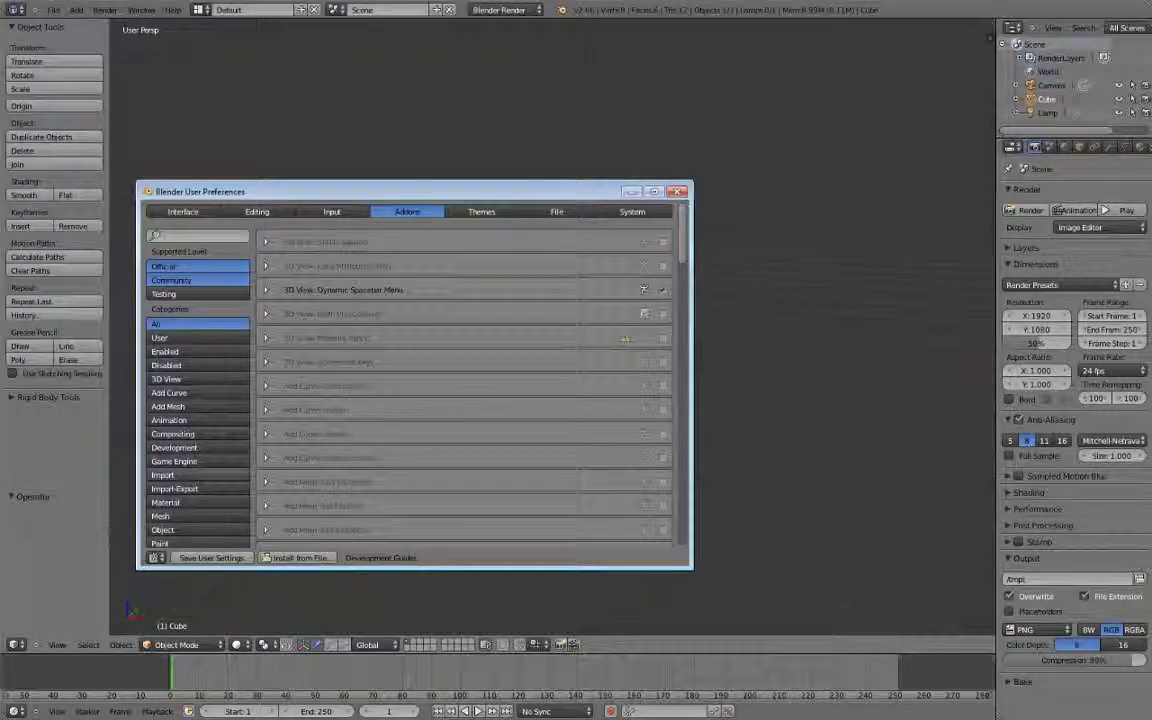
{"action": "key", "text": "alt+F4"}
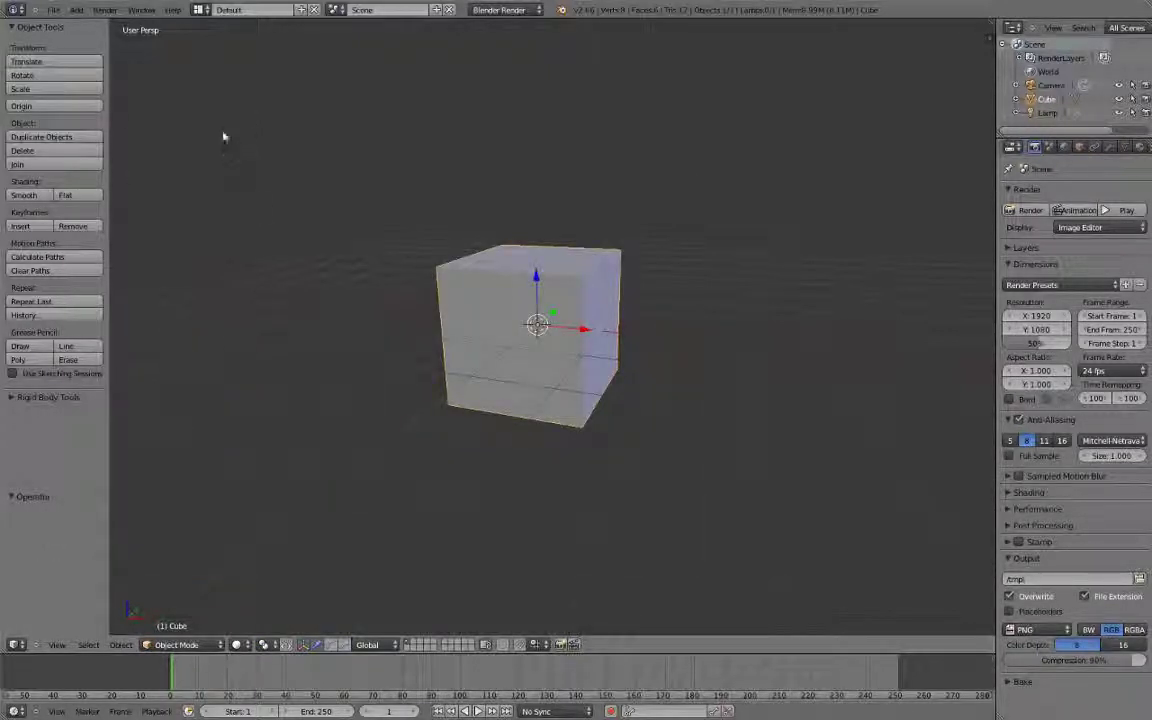
Examine the object-adding and transform commands offered by the Dynamic Spacebar Menu
{"action": "key", "text": "space"}
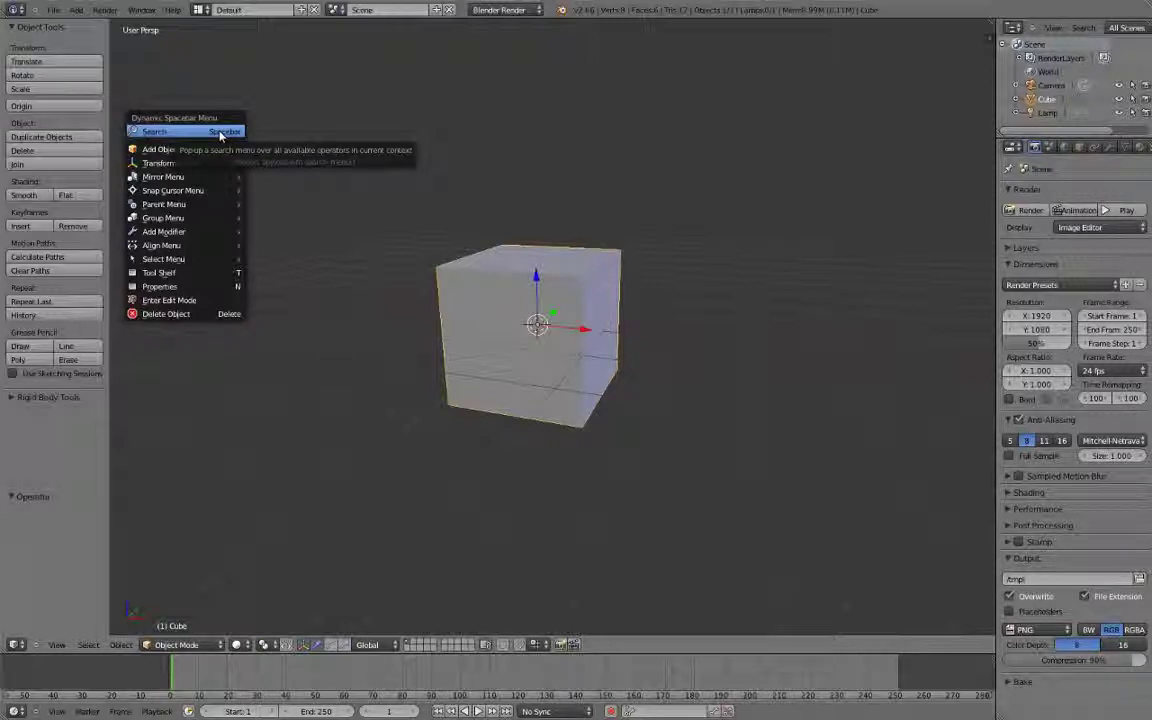
{"action": "mouse_move", "coordinate": [215, 151]}
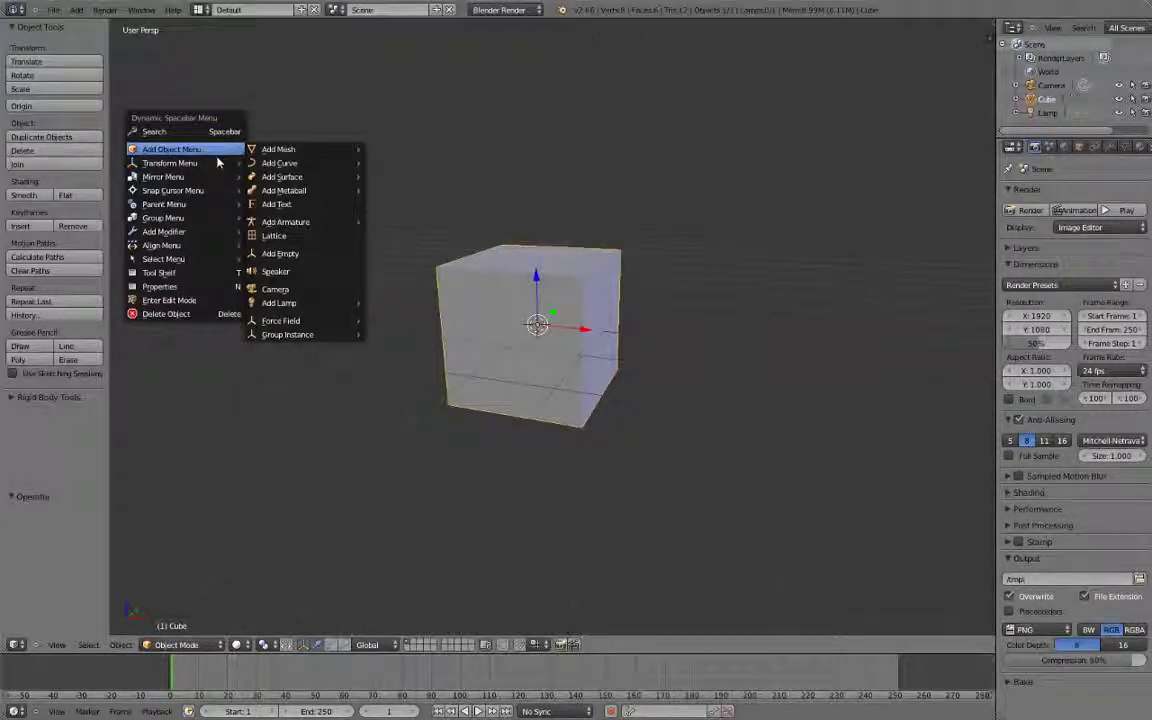
{"action": "mouse_move", "coordinate": [184, 168]}
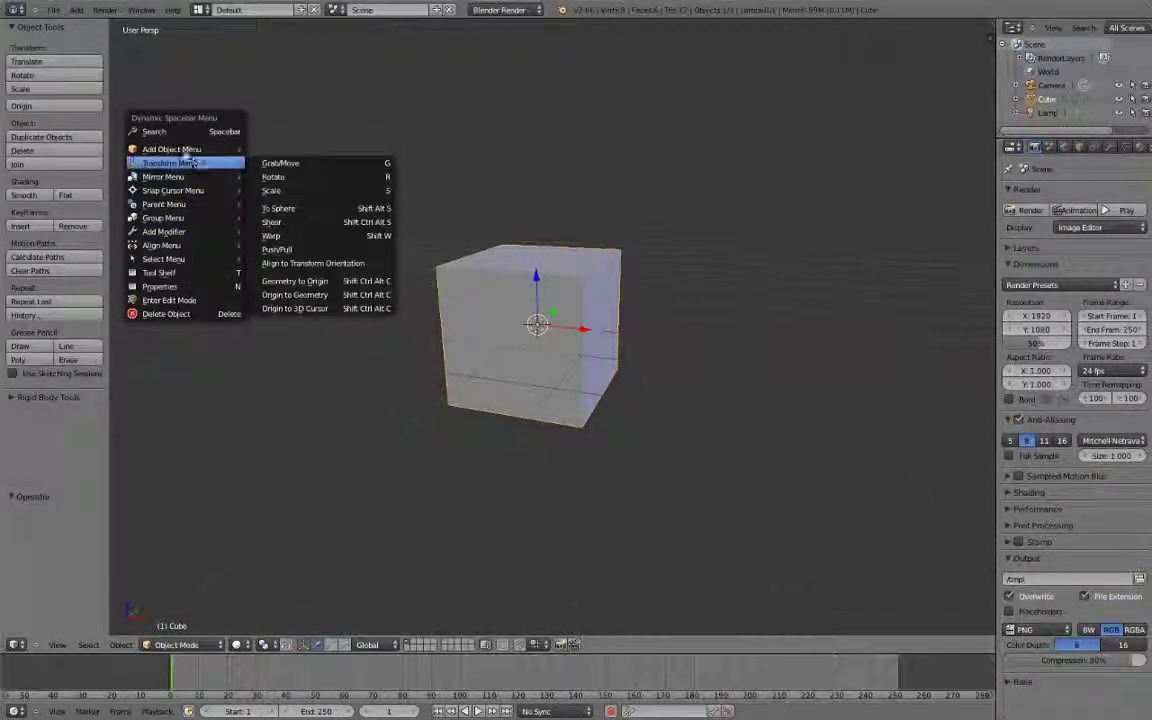
{"action": "mouse_move", "coordinate": [170, 262]}
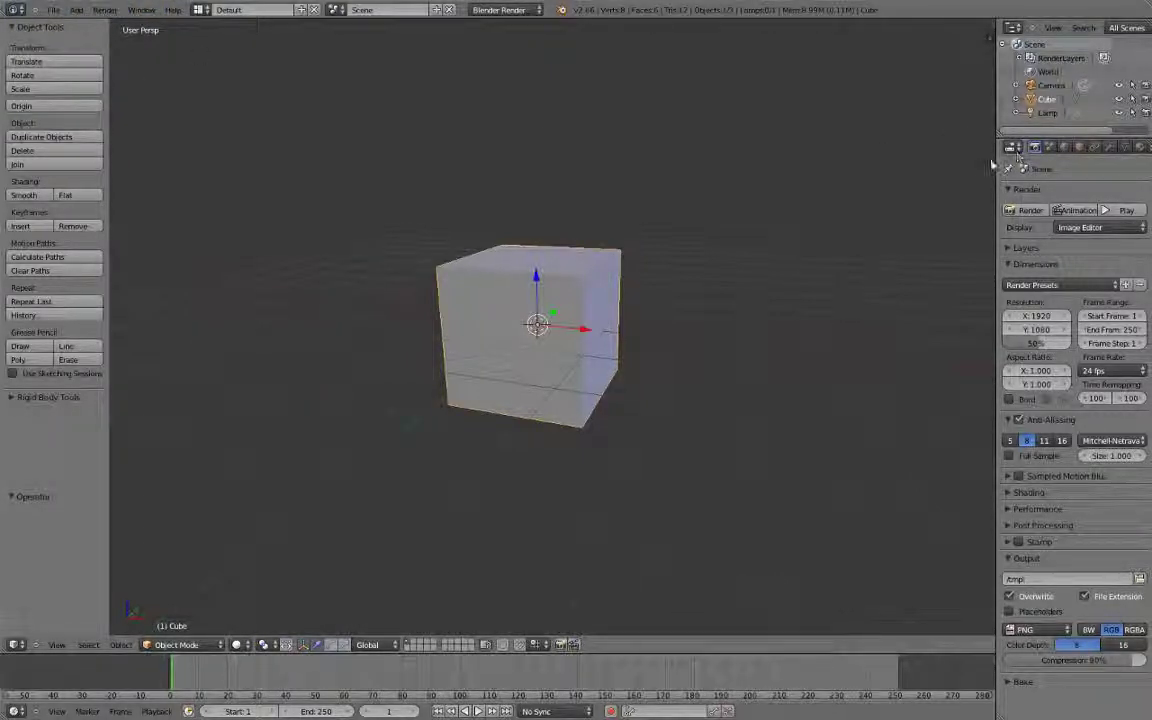
Widen the properties editor and examine the grouping commands of the Dynamic Spacebar Menu
{"action": "left_click_drag", "start_coordinate": [995, 167], "coordinate": [901, 168]}
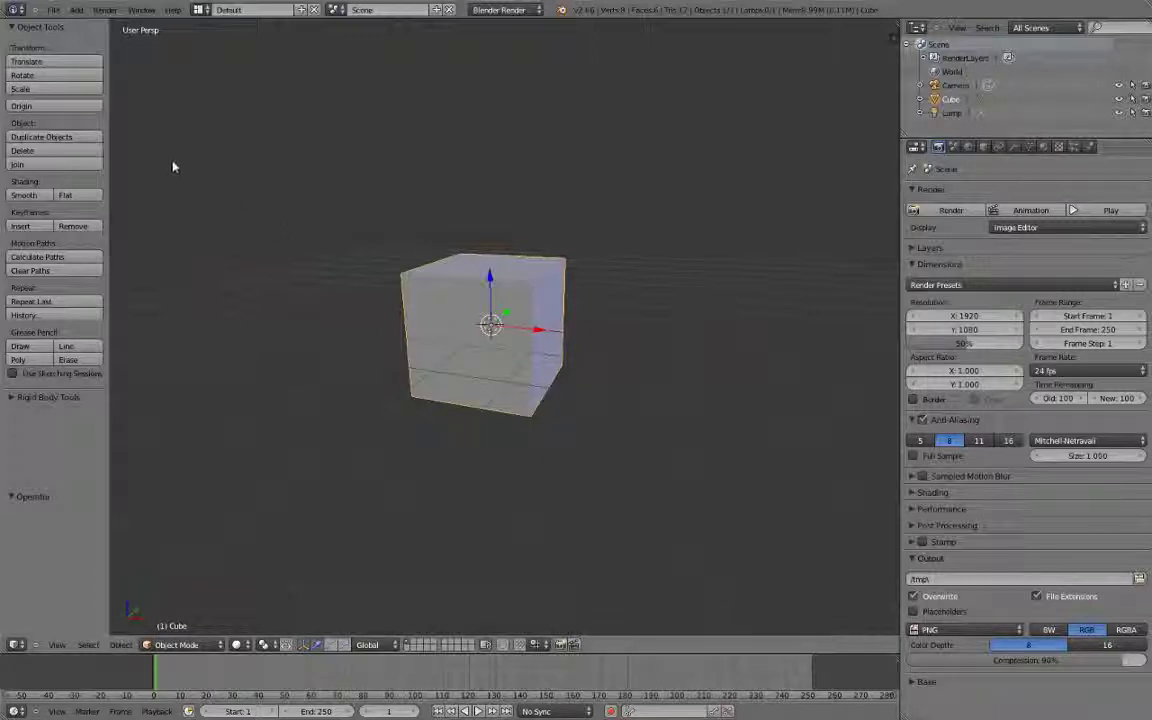
{"action": "key", "text": "space"}
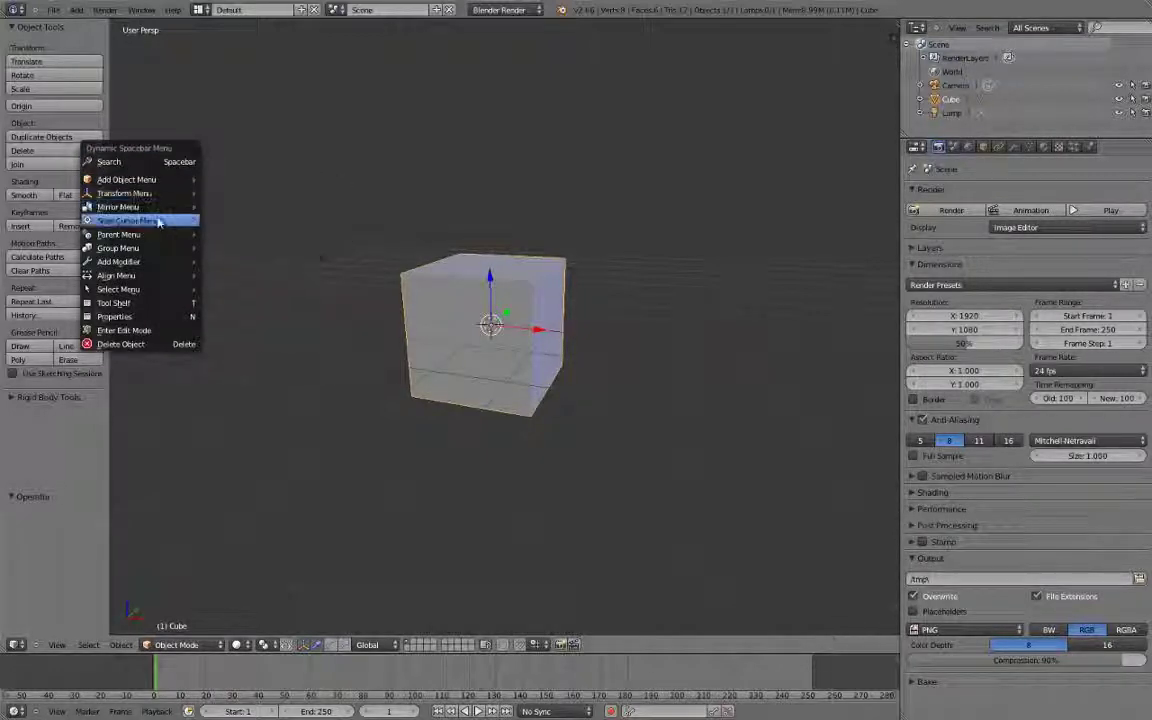
{"action": "mouse_move", "coordinate": [157, 249]}
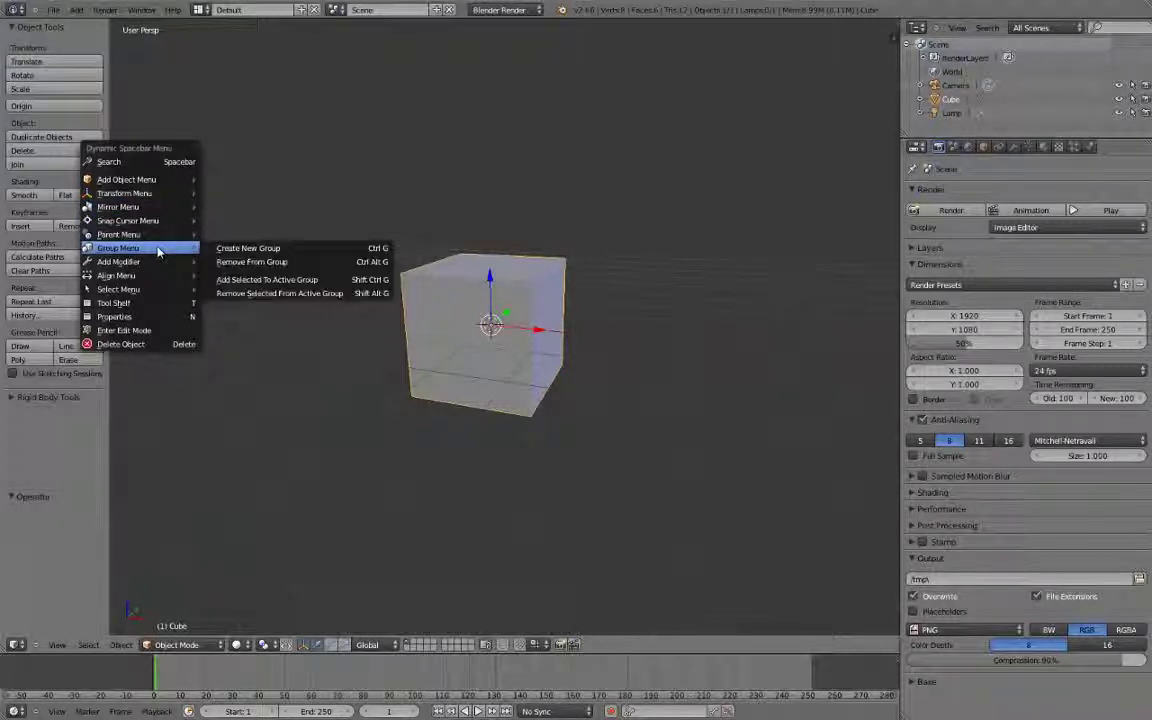
In the file preferences, set Save Versions to 32 and Recent Files to 30
{"action": "key", "text": "ctrl+alt+u"}
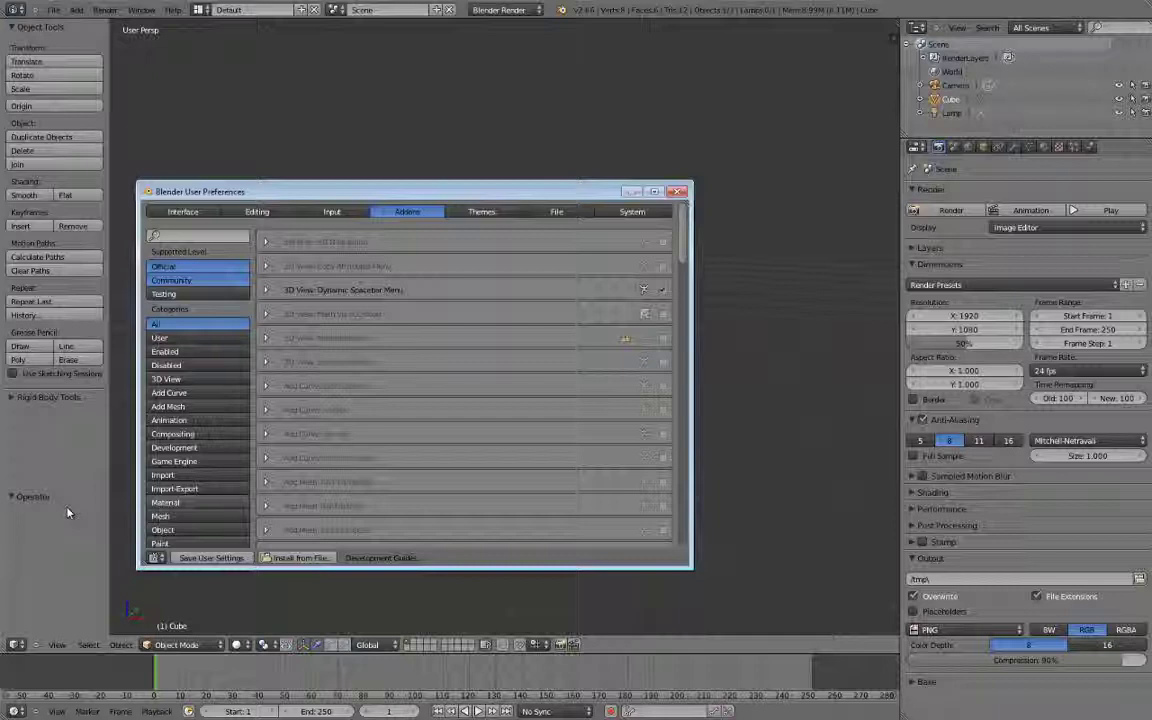
{"action": "left_click", "coordinate": [566, 213]}
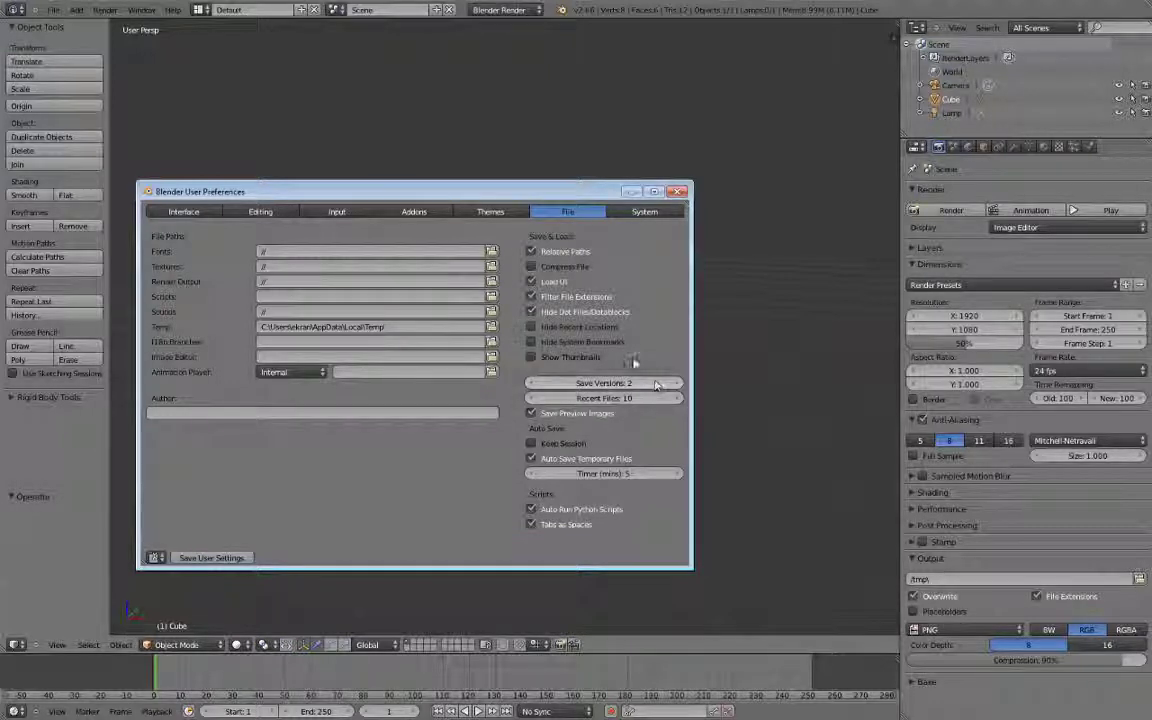
{"action": "left_click_drag", "start_coordinate": [565, 383], "coordinate": [676, 386]}
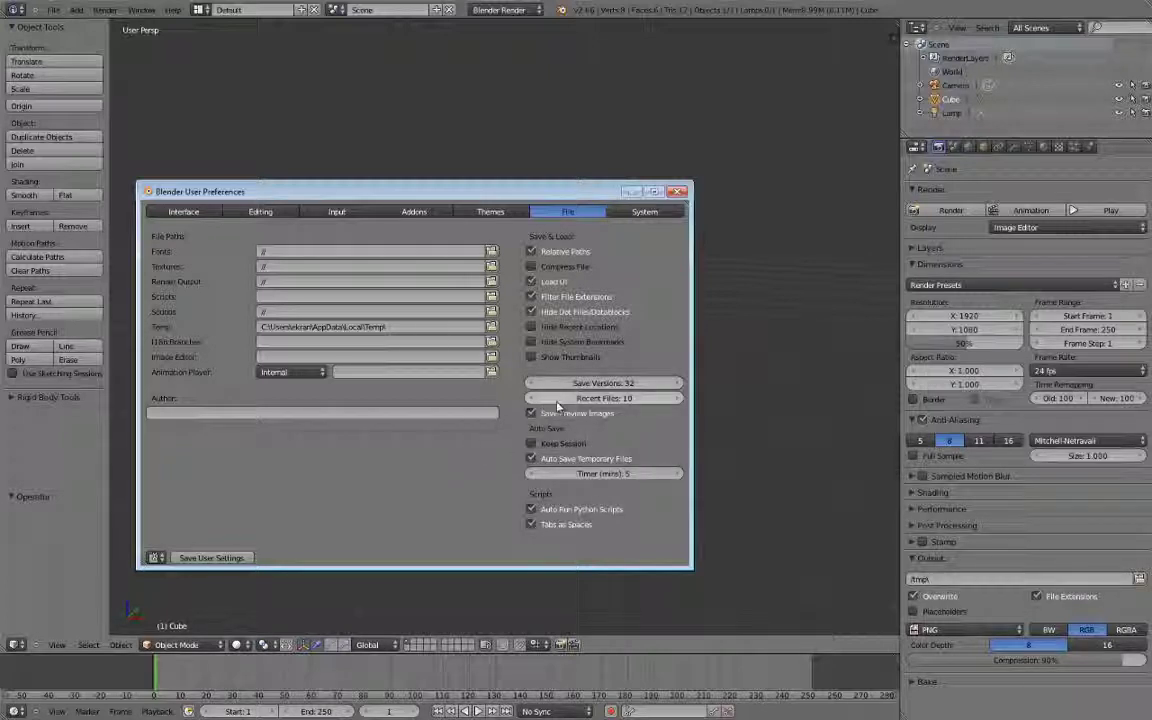
{"action": "left_click", "coordinate": [647, 404]}
{"action": "type", "text": "30"}
{"action": "key", "text": "Return"}
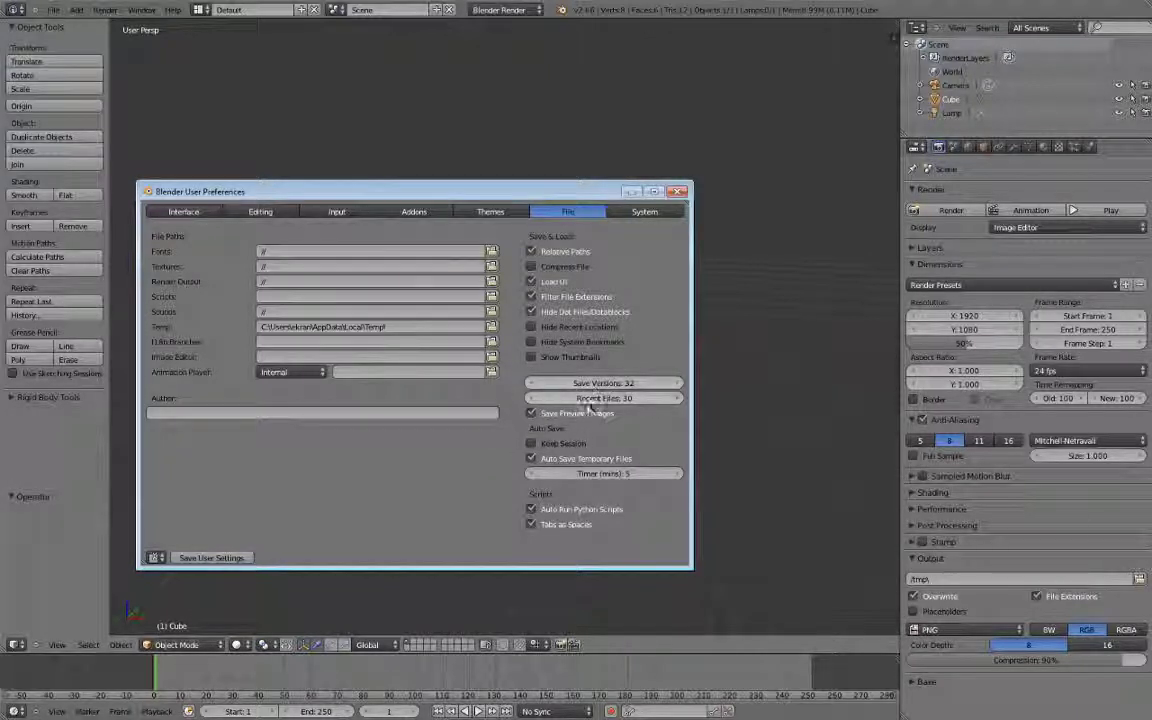
Review the available commands for opening recent files and recovering auto-saved work
{"action": "left_click", "coordinate": [52, 10]}
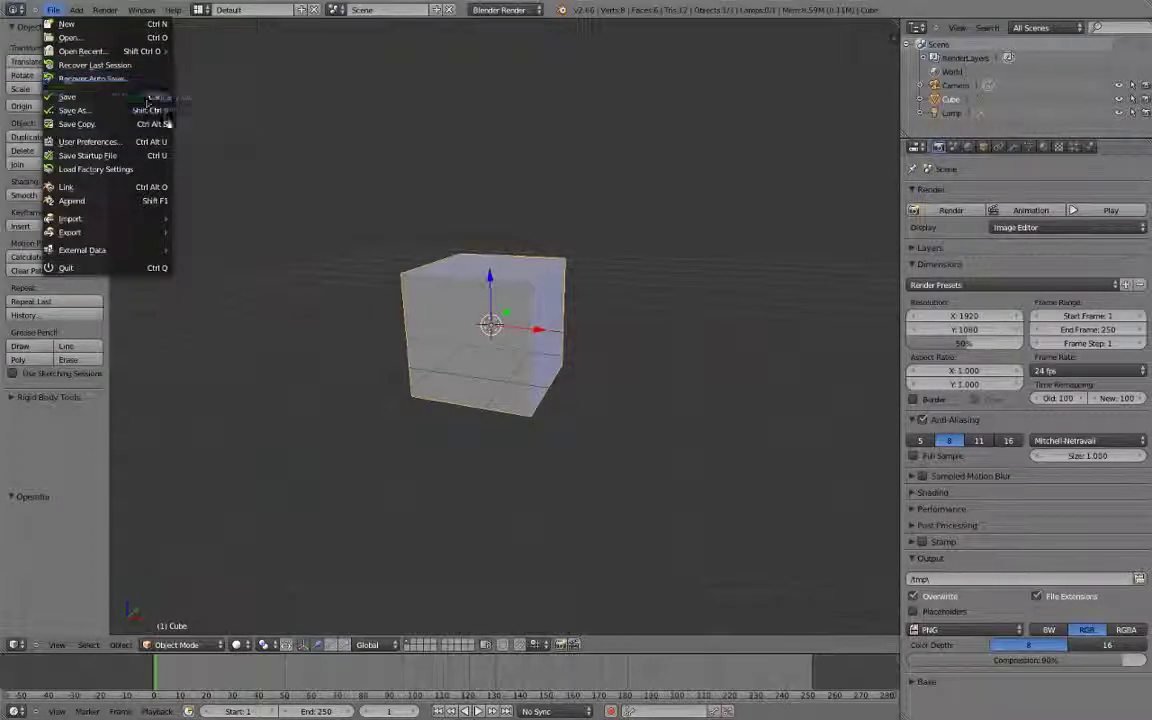
{"action": "left_click", "coordinate": [90, 141]}
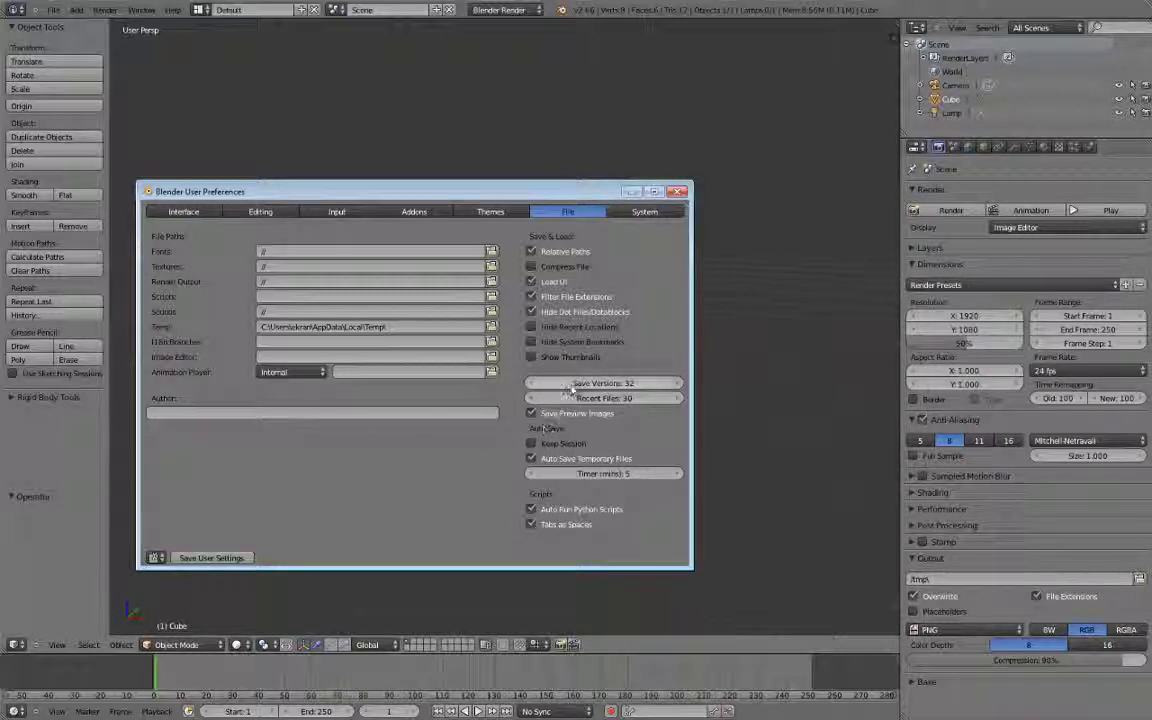
{"action": "left_click", "coordinate": [55, 10]}
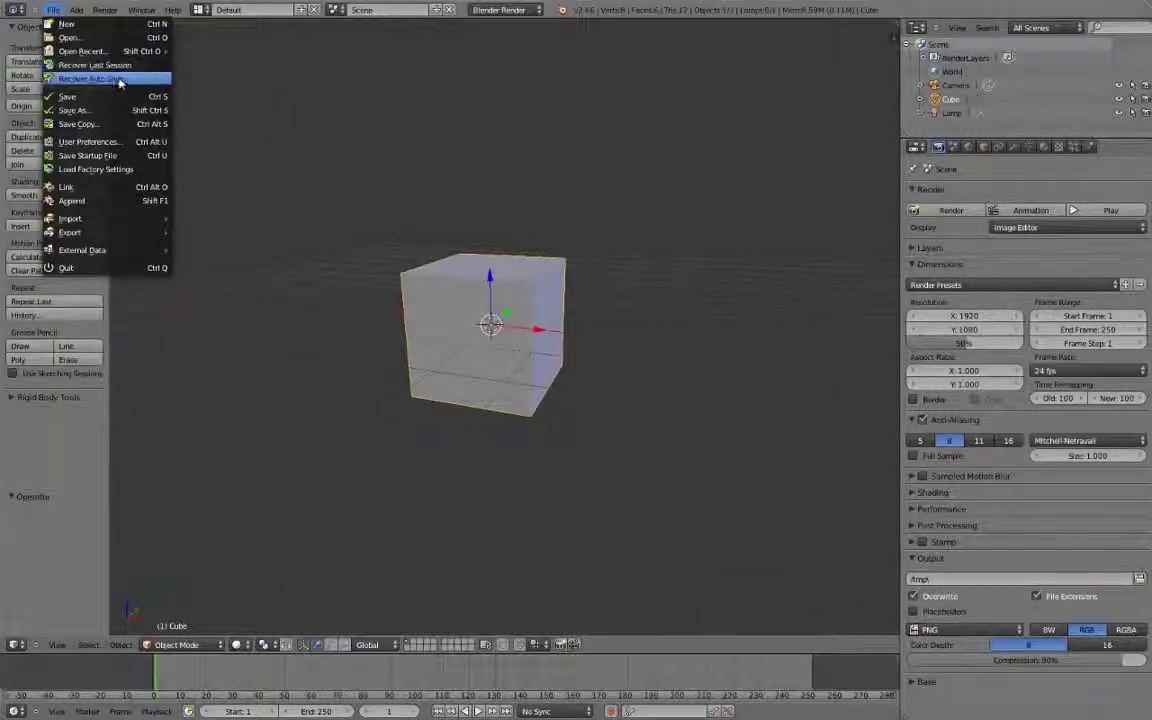
Set the auto-save timer to 1 minute in the file preferences and return to the 3D view
{"action": "key", "text": "ctrl+alt+u"}
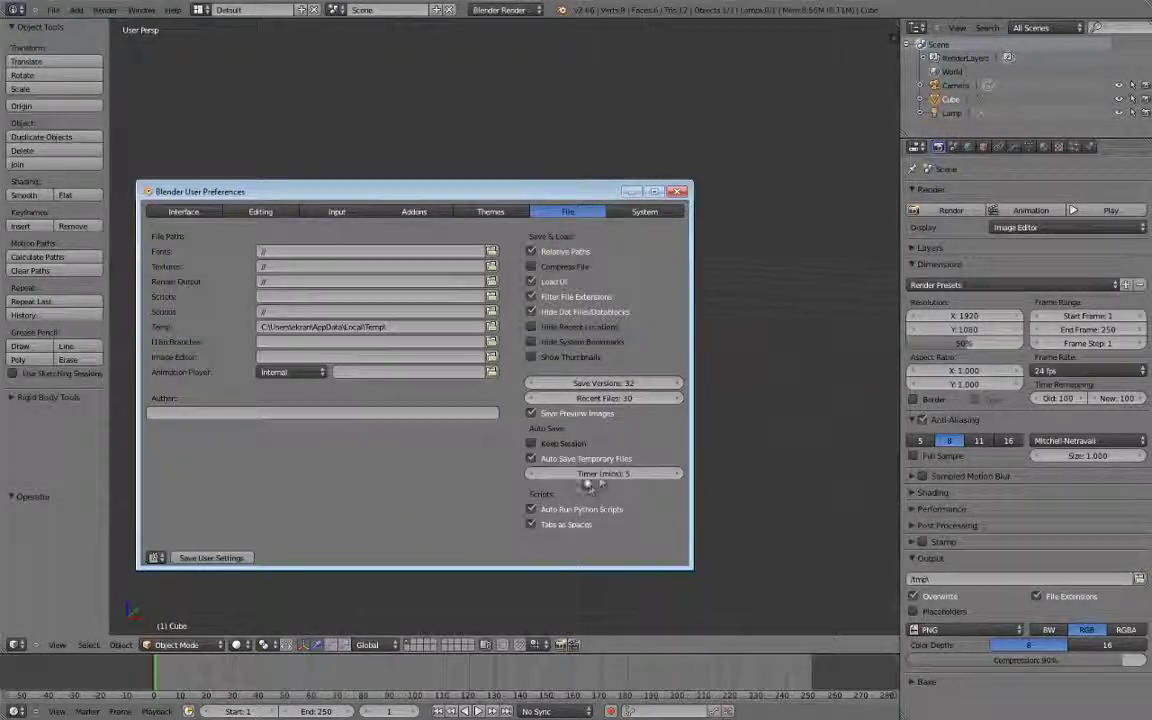
{"action": "left_click_drag", "start_coordinate": [613, 478], "coordinate": [504, 478]}
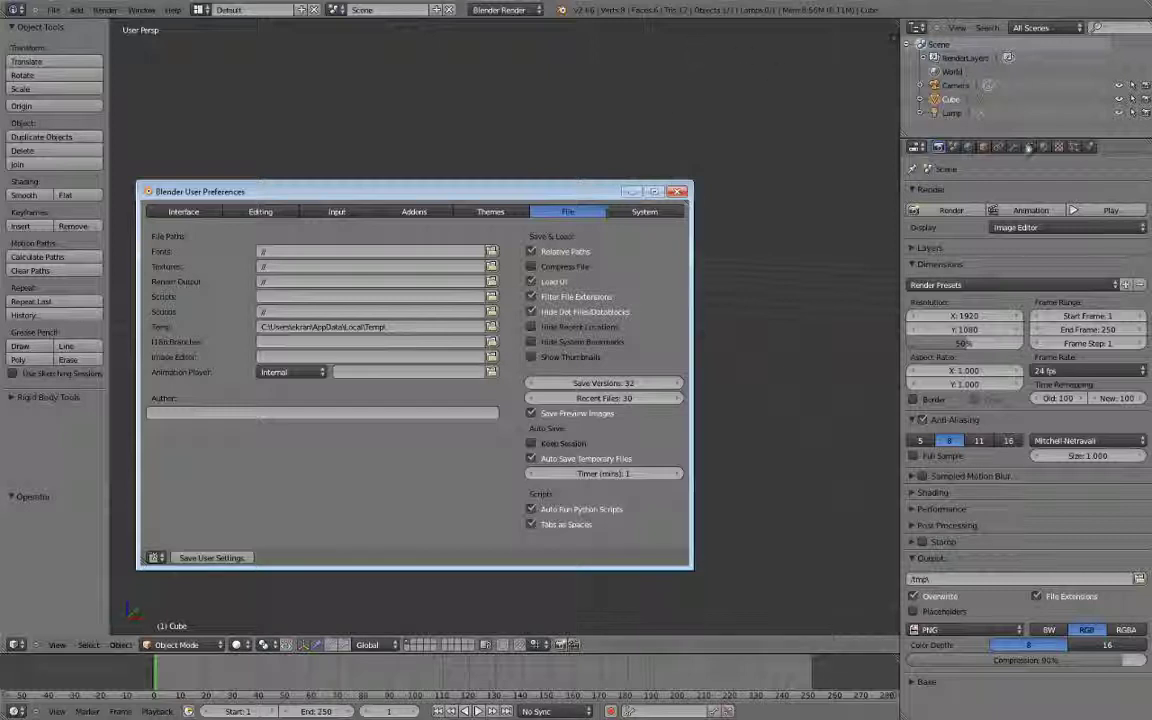
{"action": "left_click", "coordinate": [1041, 174]}
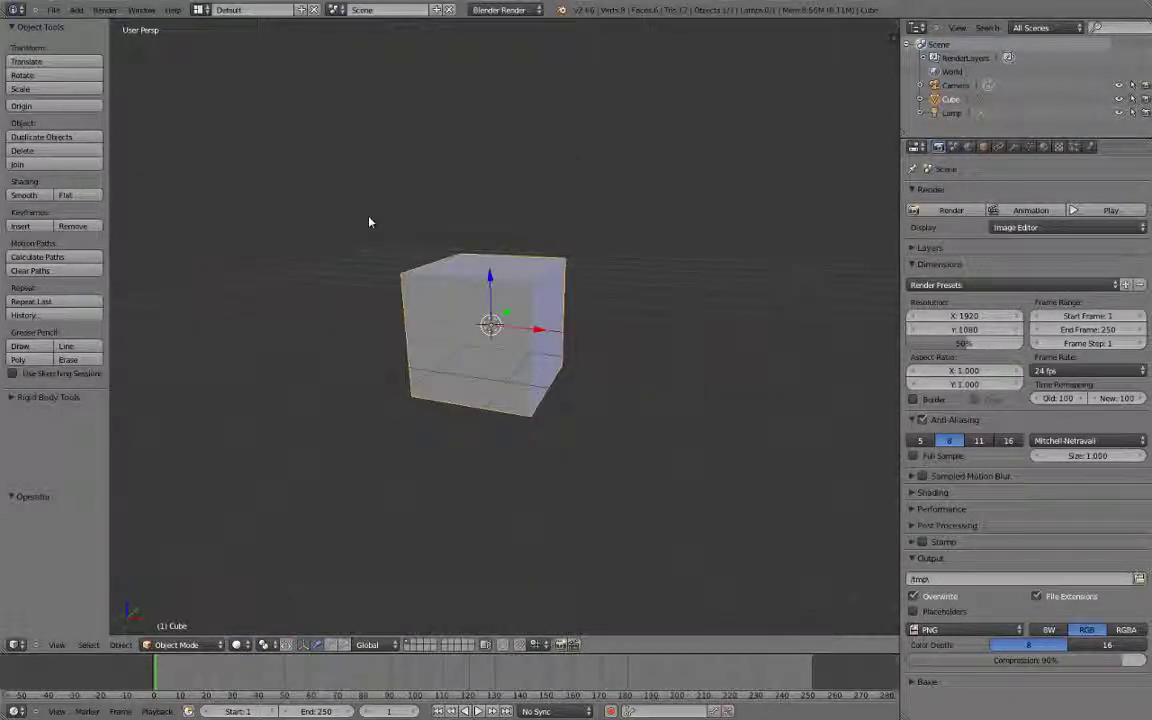
Toggle the tool shelf and properties region of the 3D view several times, leaving both hidden
{"action": "key", "text": "t"}
{"action": "key", "text": "n"}
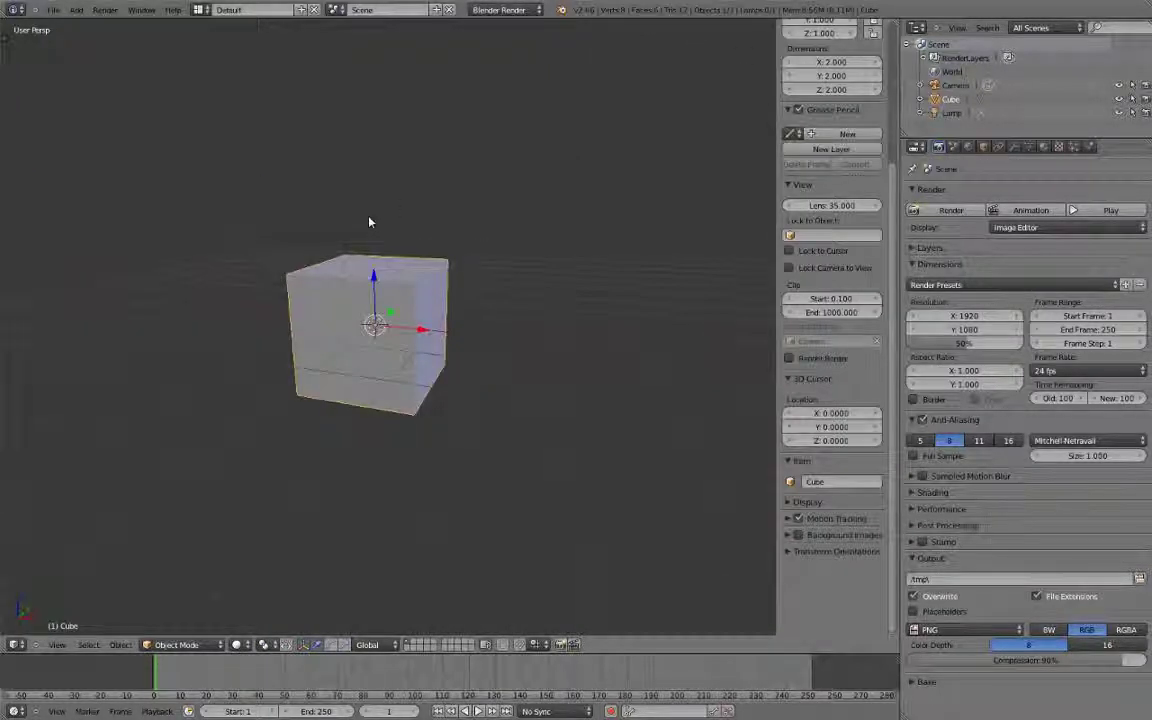
{"action": "key", "text": "t"}
{"action": "key", "text": "n"}
{"action": "key", "text": "t"}
{"action": "key", "text": "n"}
{"action": "key", "text": "t"}
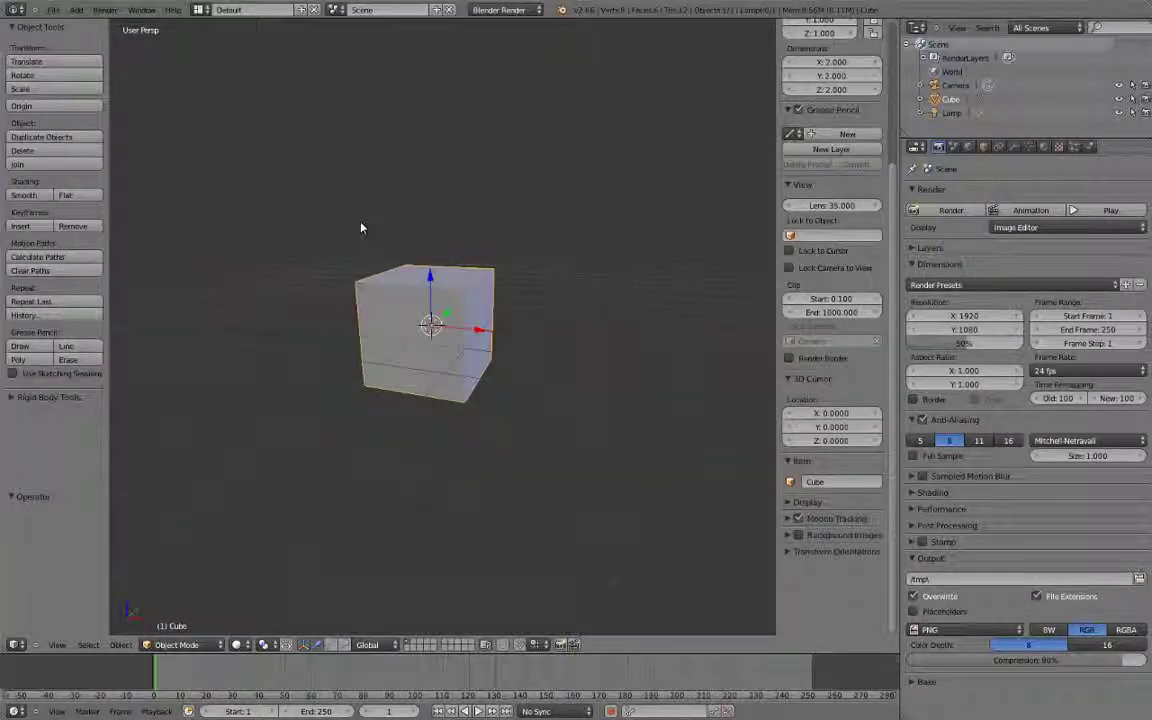
{"action": "key", "text": "n"}
{"action": "key", "text": "t"}
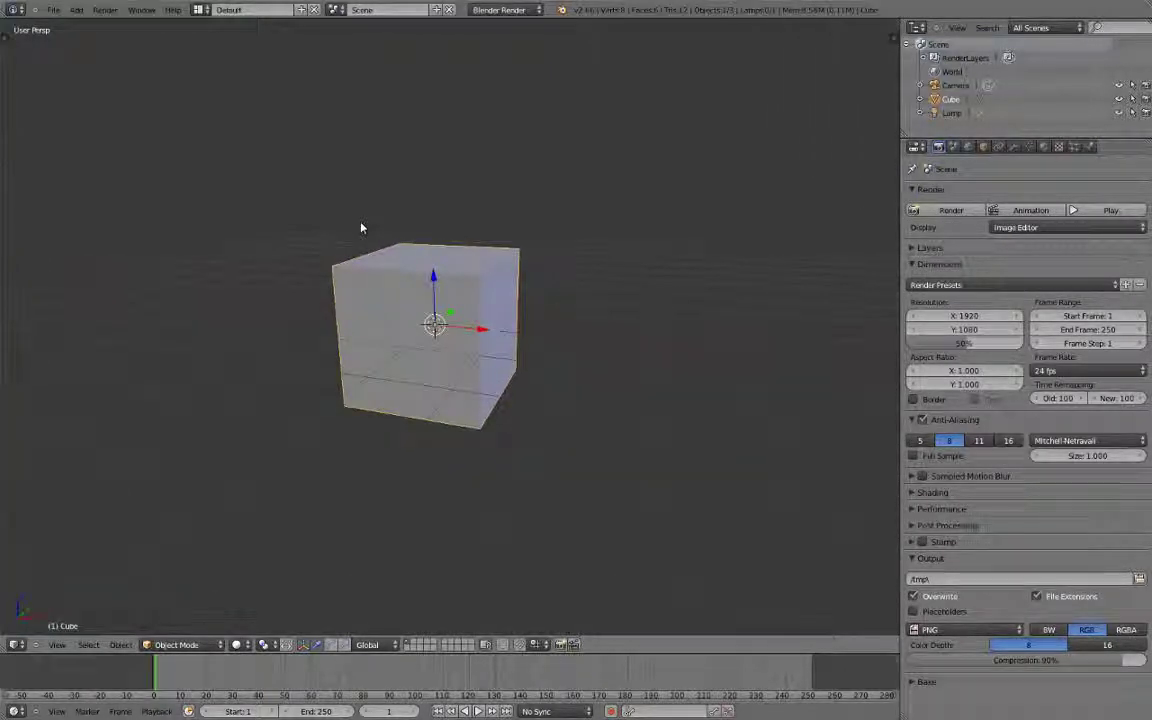
Maximize the 3D view and display both its tool shelf and its properties region
{"action": "key", "text": "ctrl+Up"}
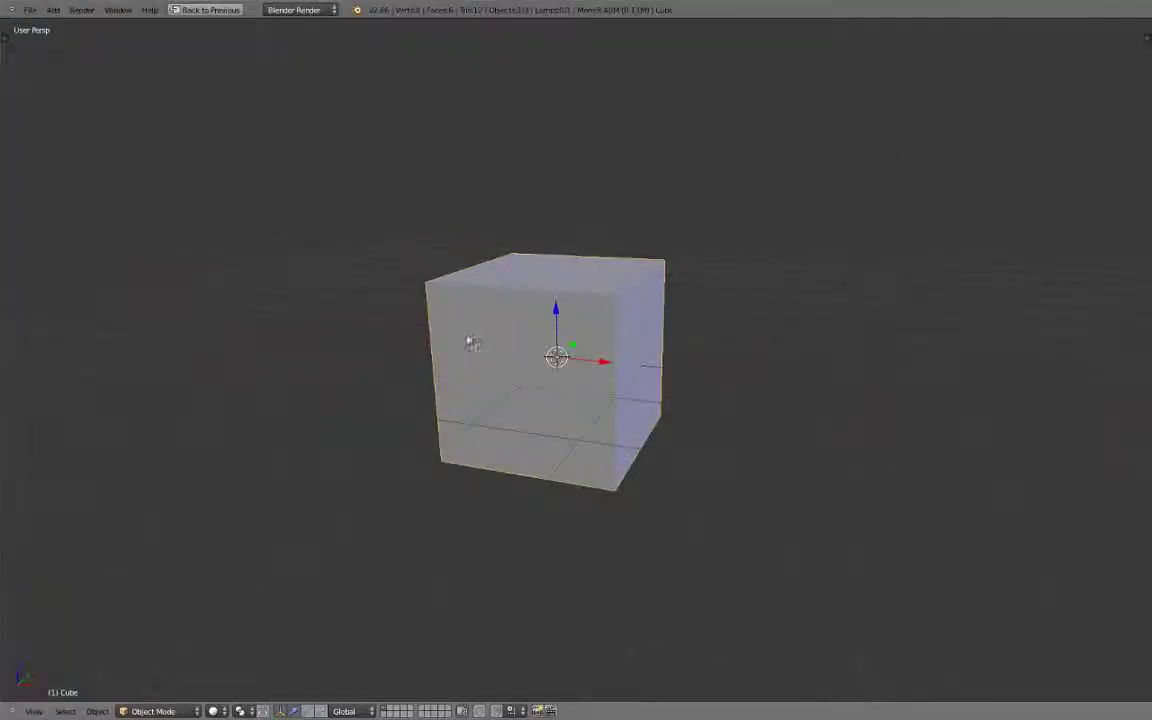
{"action": "scroll", "coordinate": [478, 332], "scroll_direction": "down", "scroll_amount": 3}
{"action": "middle_click_drag", "start_coordinate": [491, 355], "coordinate": [565, 358]}
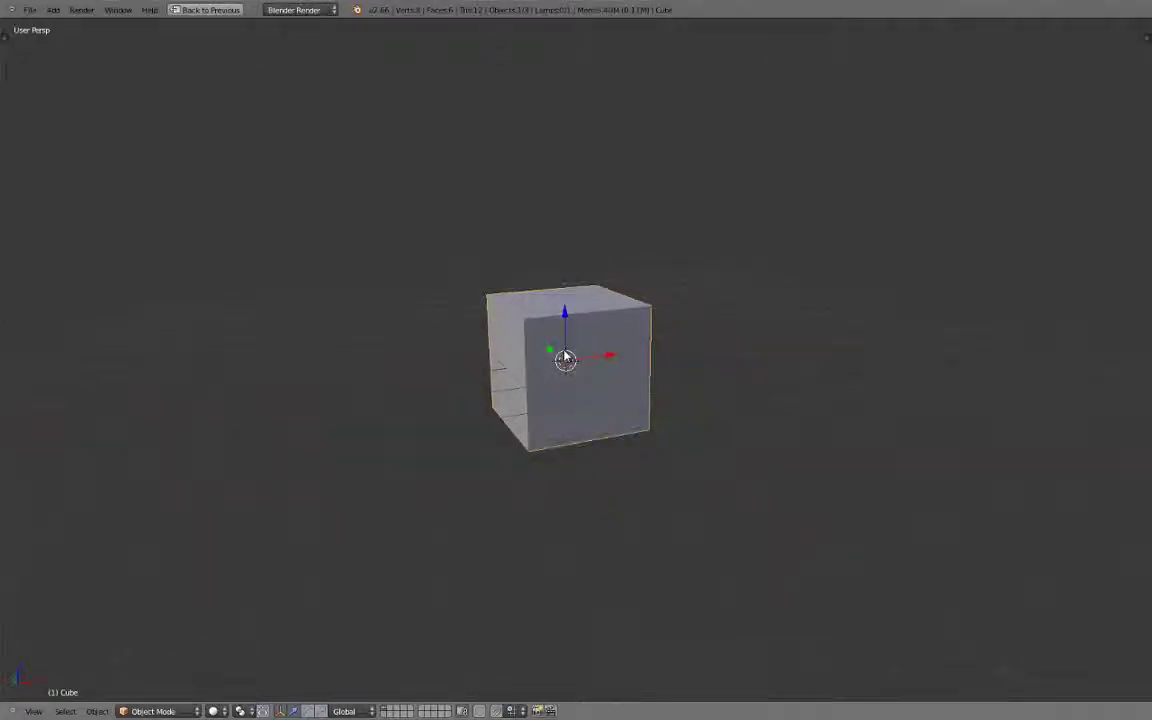
{"action": "key", "text": "t"}
{"action": "key", "text": "n"}
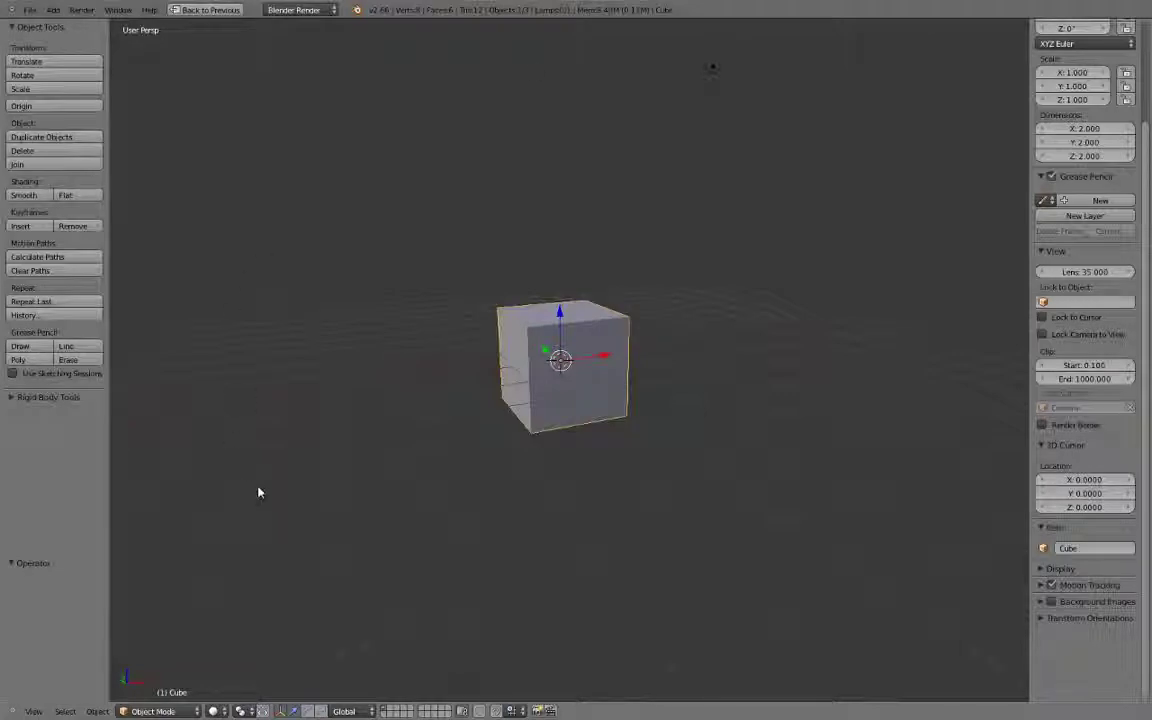
Hide and show the tool shelf and properties region in the maximized view to examine how the cube shifts
{"action": "key", "text": "t"}
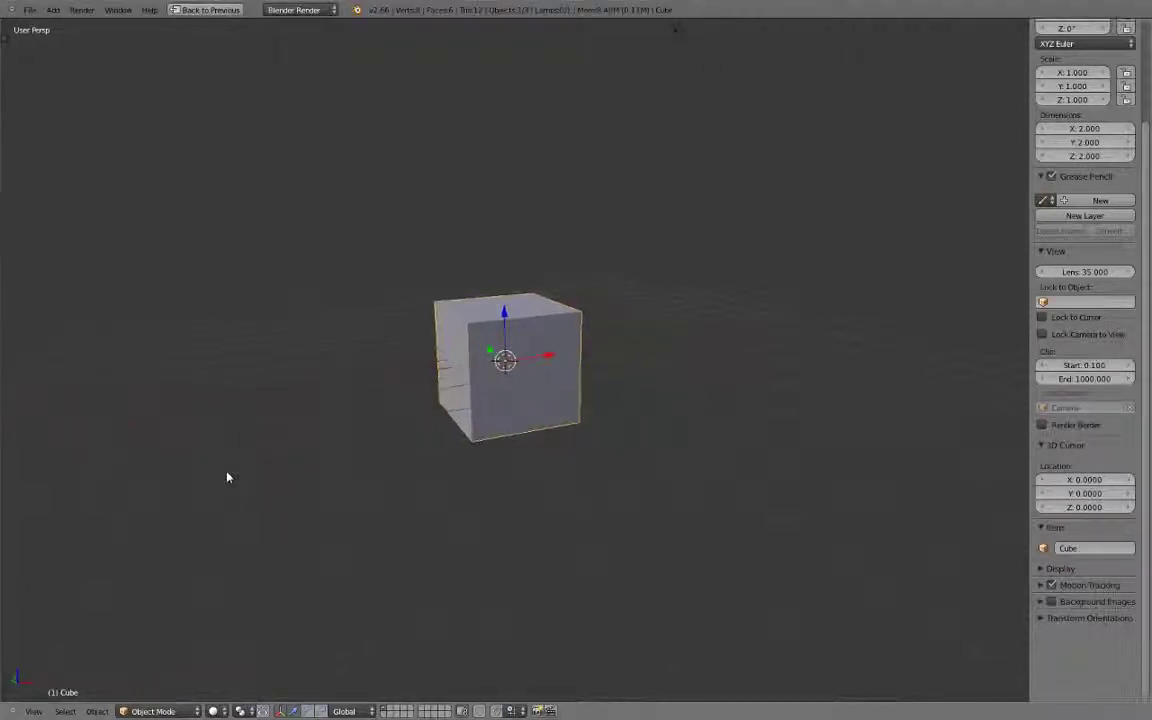
{"action": "key", "text": "n"}
{"action": "key", "text": "n"}
{"action": "key", "text": "t"}
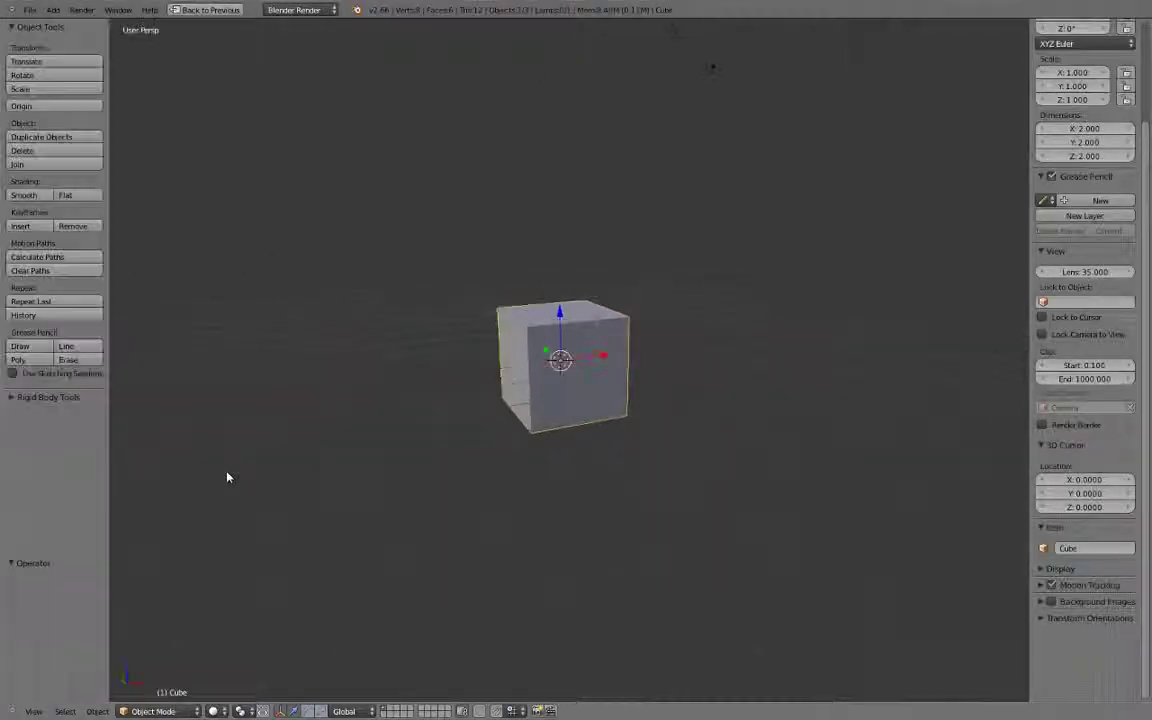
{"action": "key", "text": "t"}
{"action": "key", "text": "n"}
{"action": "key", "text": "n"}
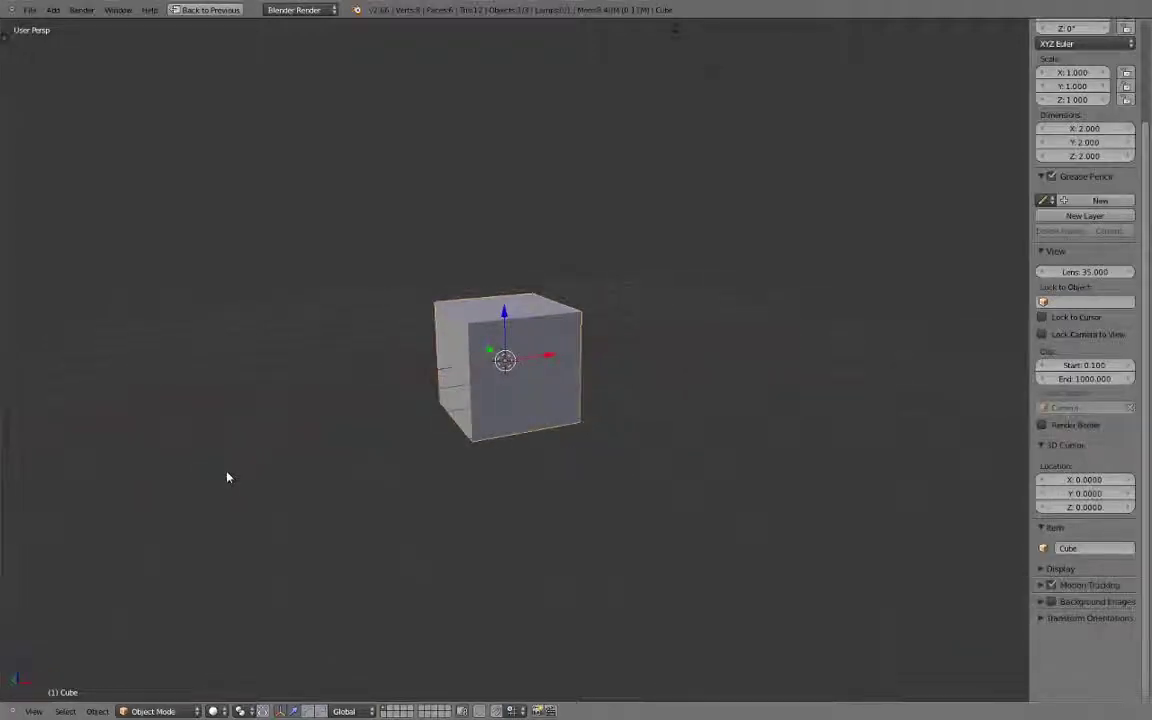
{"action": "key", "text": "t"}
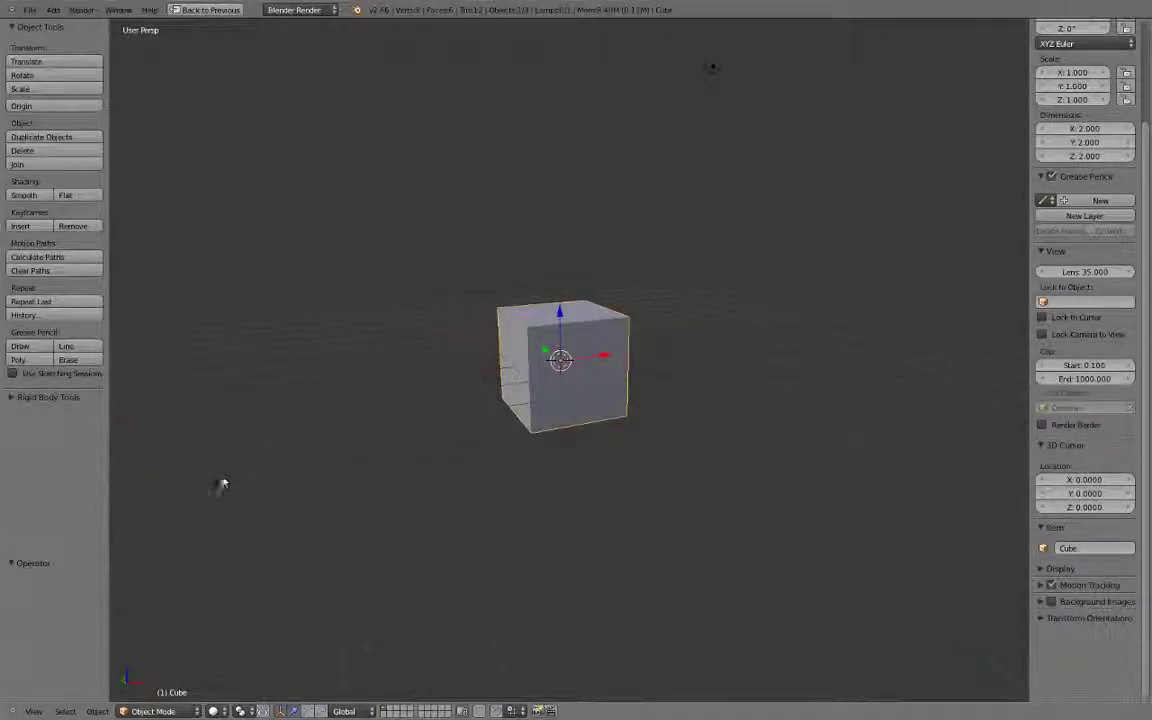
Enable Region Overlap in the system preferences and return to the 3D view
{"action": "key", "text": "ctrl+alt+u"}
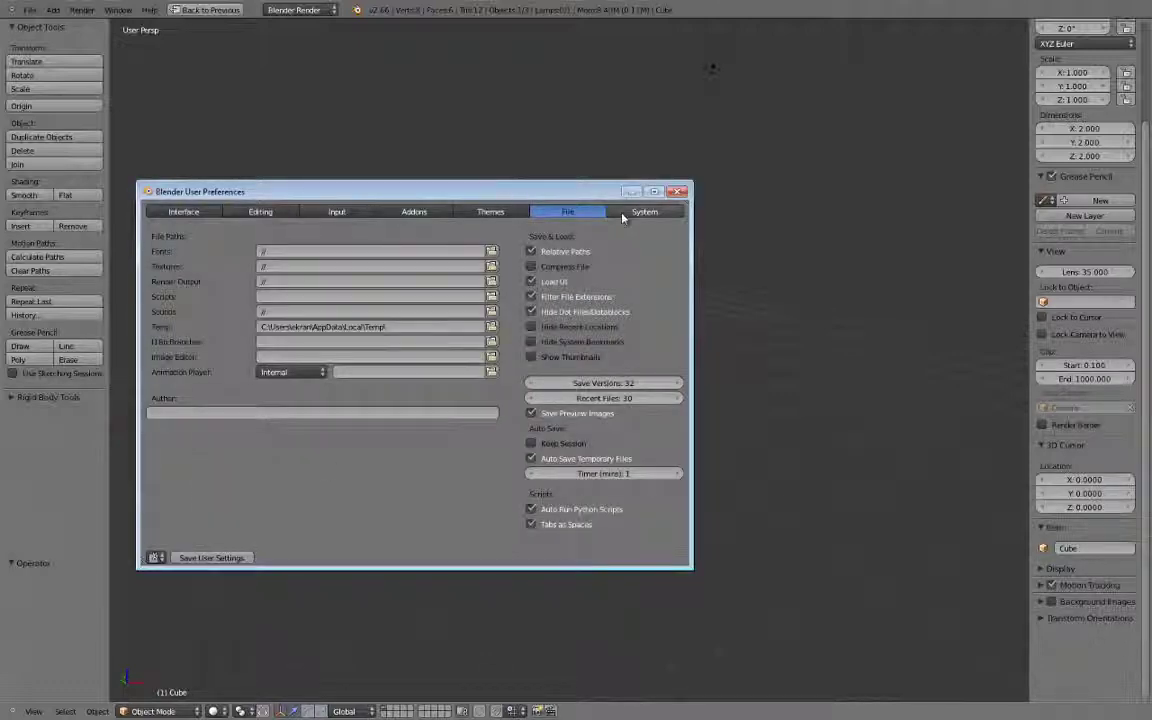
{"action": "left_click", "coordinate": [632, 212]}
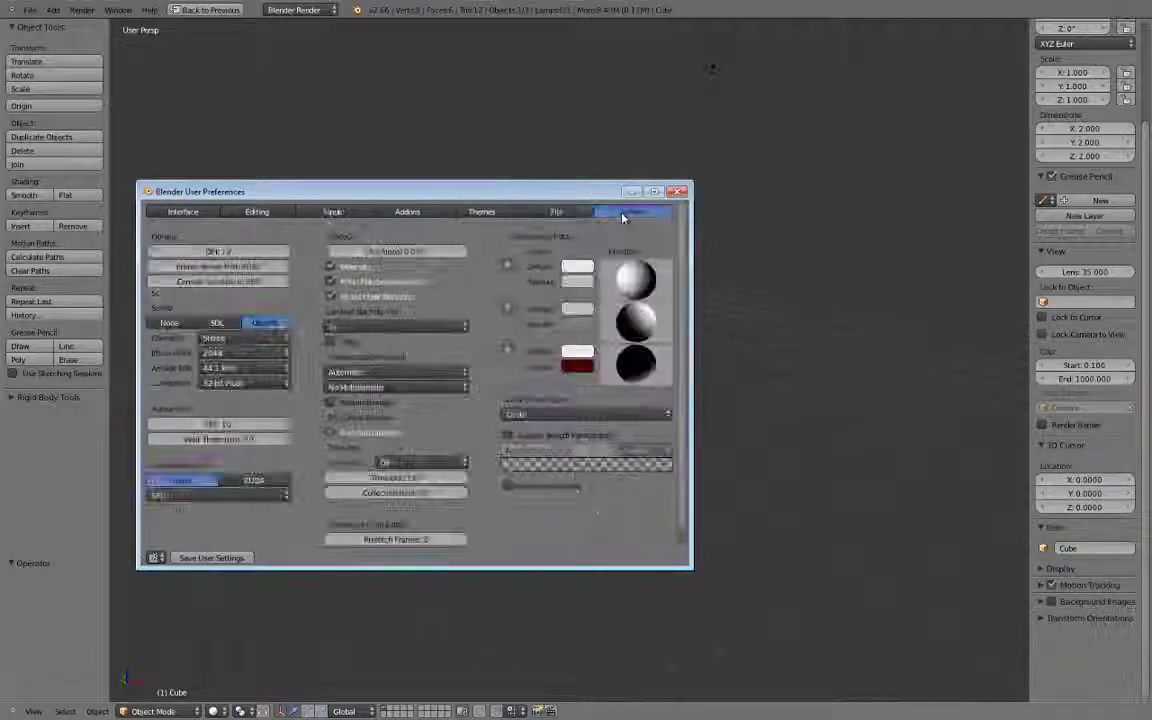
{"action": "left_click", "coordinate": [331, 403]}
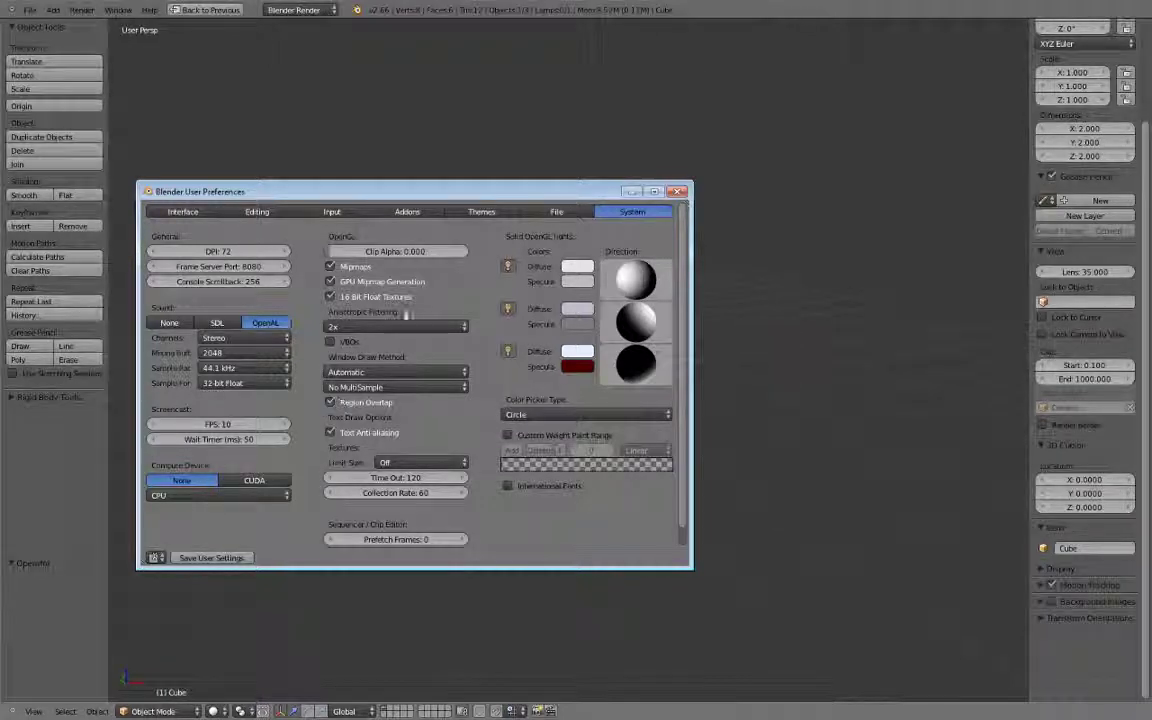
{"action": "left_click", "coordinate": [694, 12]}
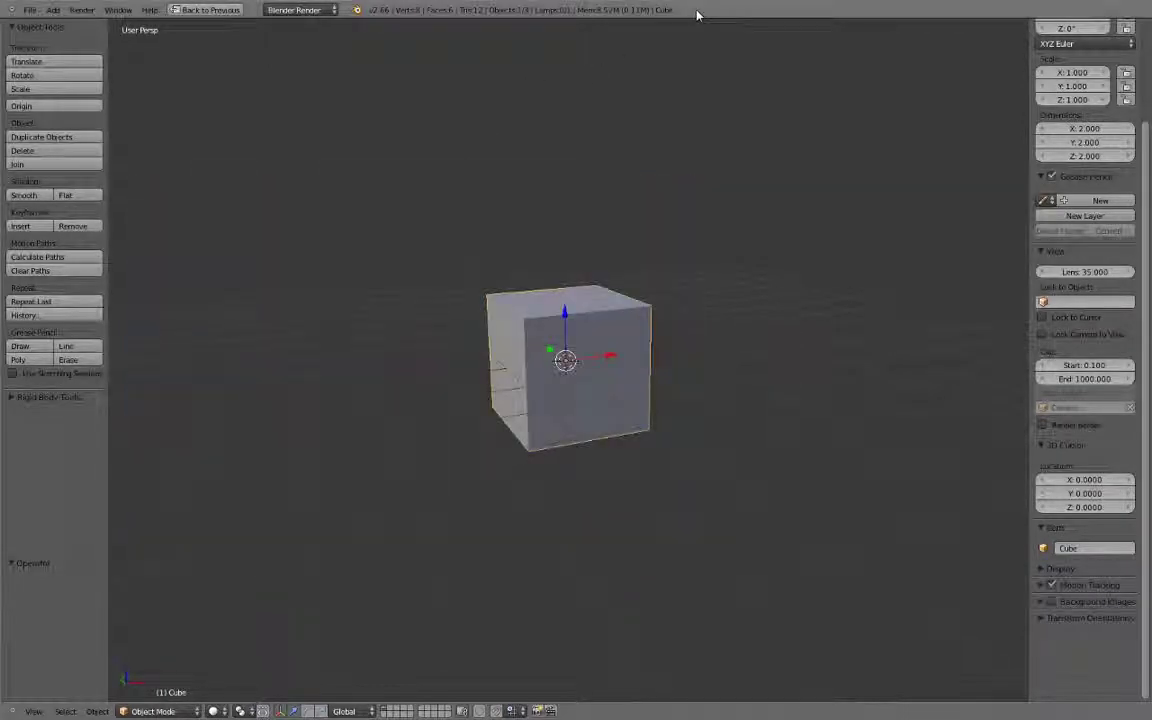
Place the 3D cursor beneath the overlapping tool shelf, and toggle both side regions to examine the view's behaviour
{"action": "left_click", "coordinate": [41, 490]}
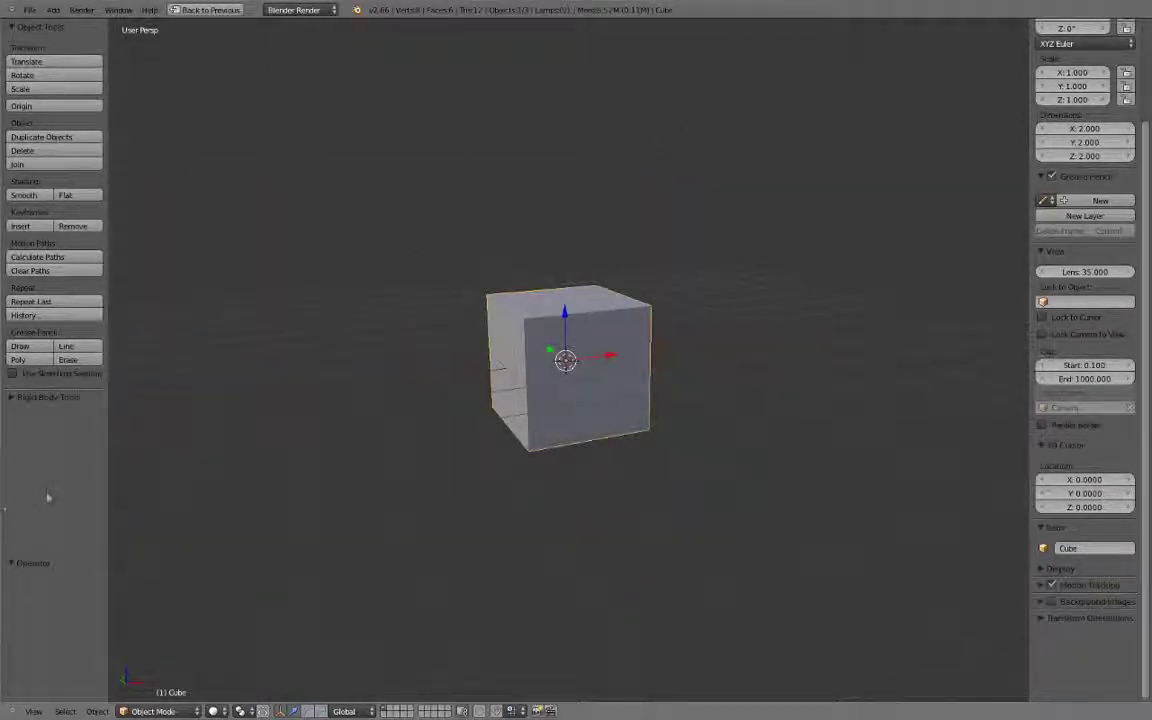
{"action": "key", "text": "t"}
{"action": "key", "text": "n"}
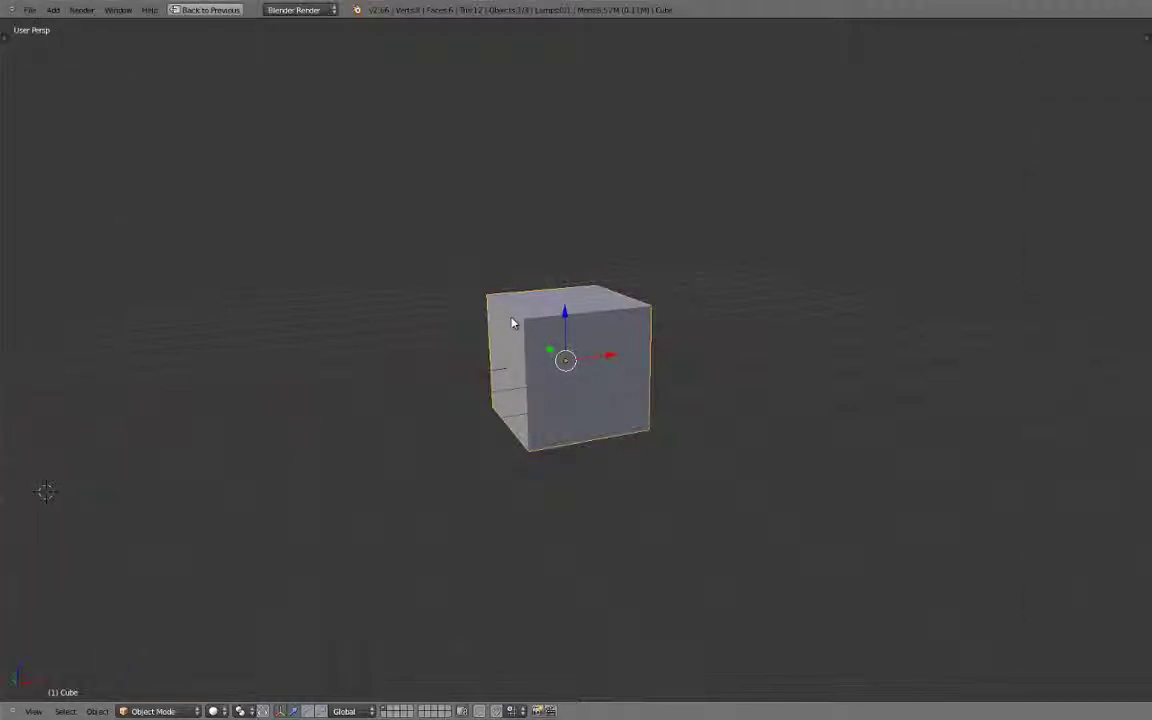
{"action": "key", "text": "n"}
{"action": "key", "text": "t"}
{"action": "key", "text": "n"}
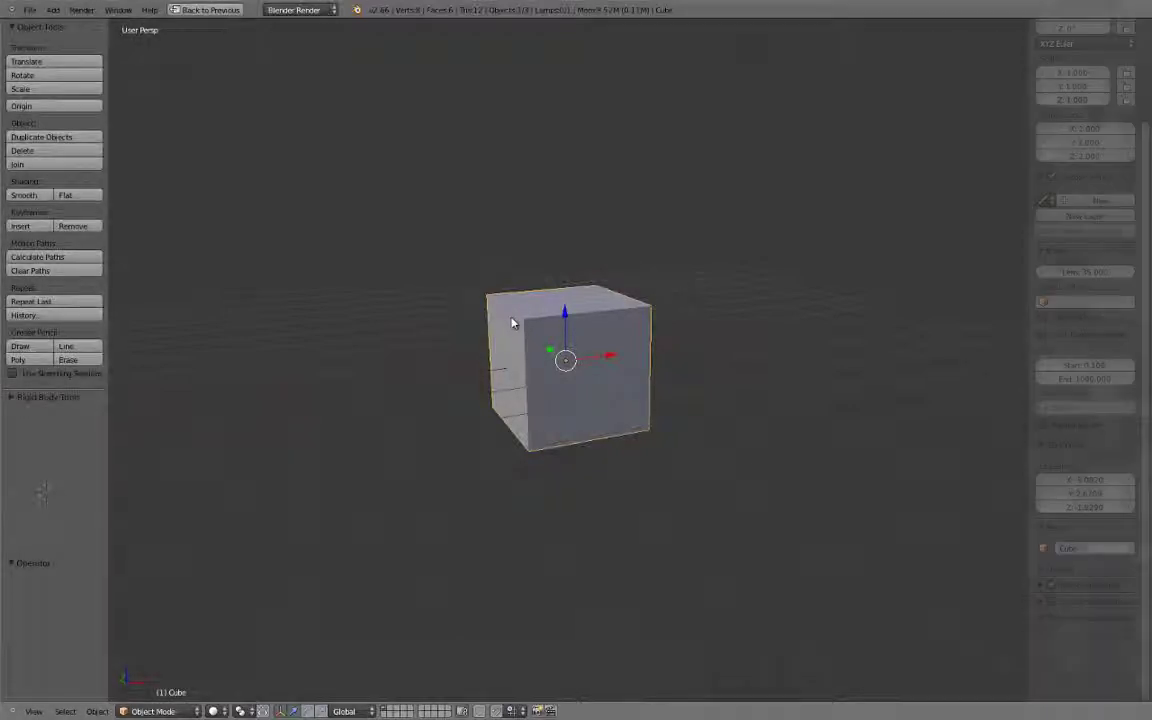
{"action": "key", "text": "t"}
{"action": "key", "text": "t"}
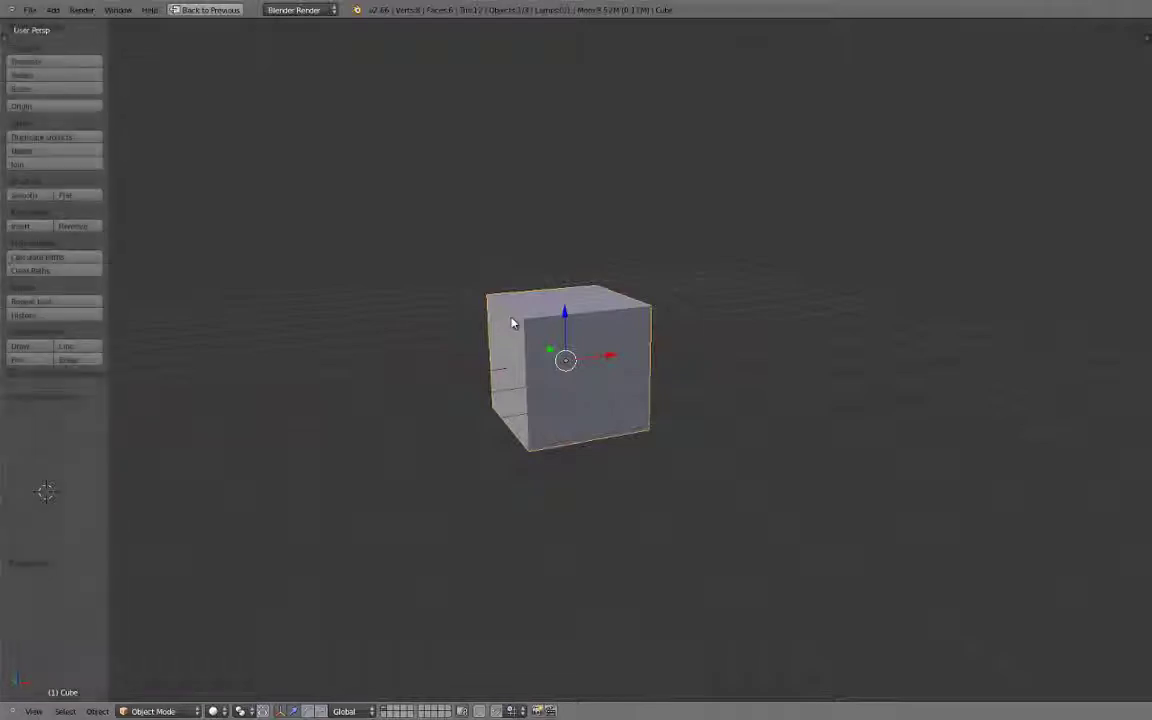
{"action": "key", "text": "n"}
Move the view so the cube passes behind the properties region to check its transparency, and bring it back to the centre
{"action": "middle_click_drag", "start_coordinate": [533, 402], "coordinate": [1010, 450]}
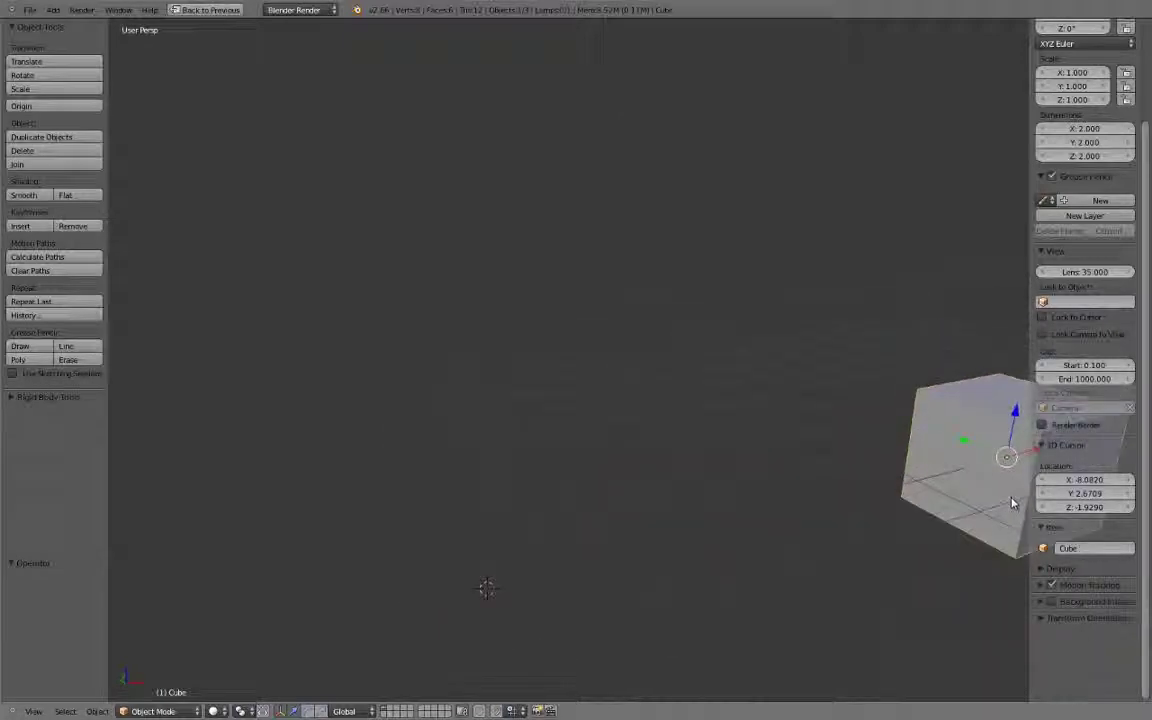
{"action": "middle_click_drag", "start_coordinate": [880, 410], "coordinate": [560, 401]}
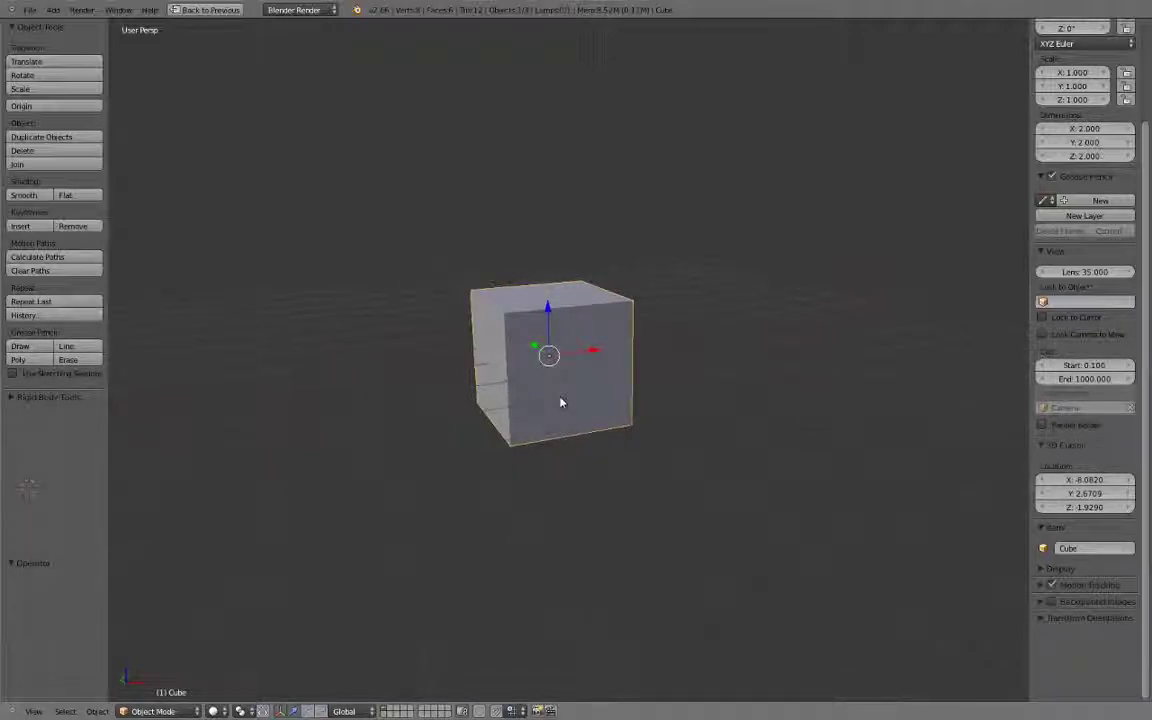
{"action": "scroll", "coordinate": [561, 402], "scroll_direction": "down", "scroll_amount": 2}
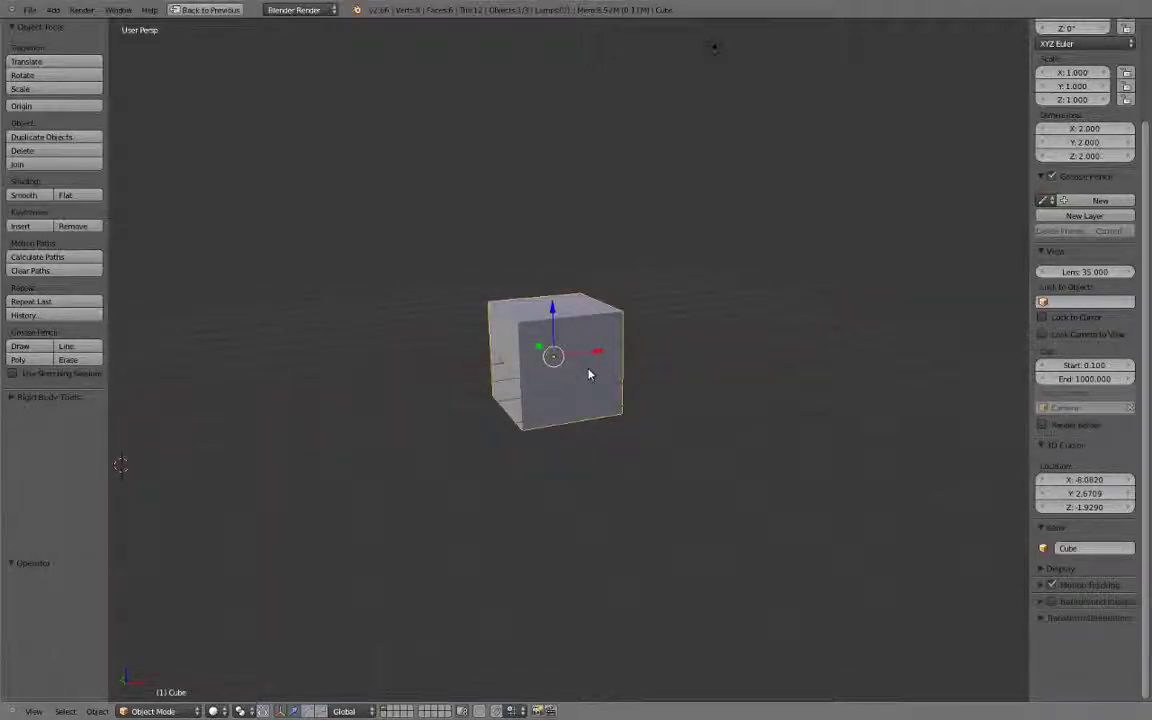
Duplicate the cube twice along X, placing one copy about -7 units and the other about 12.8 units from the original
{"action": "key", "text": "shift+d"}
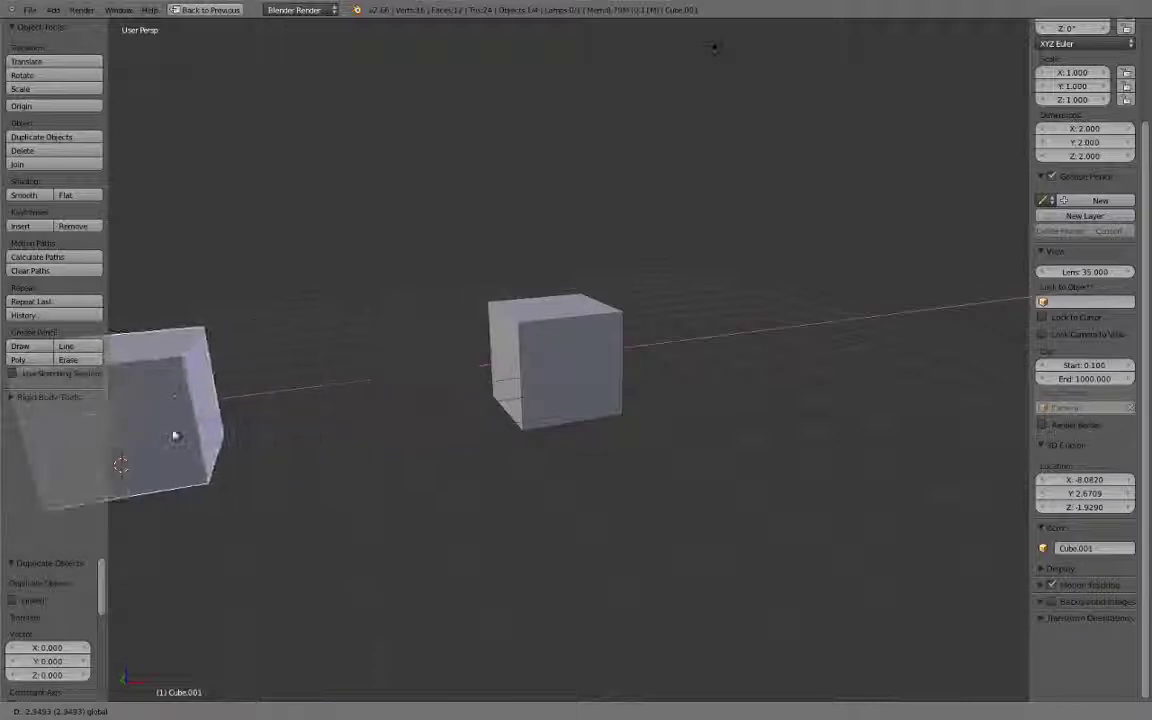
{"action": "left_click", "coordinate": [175, 440]}
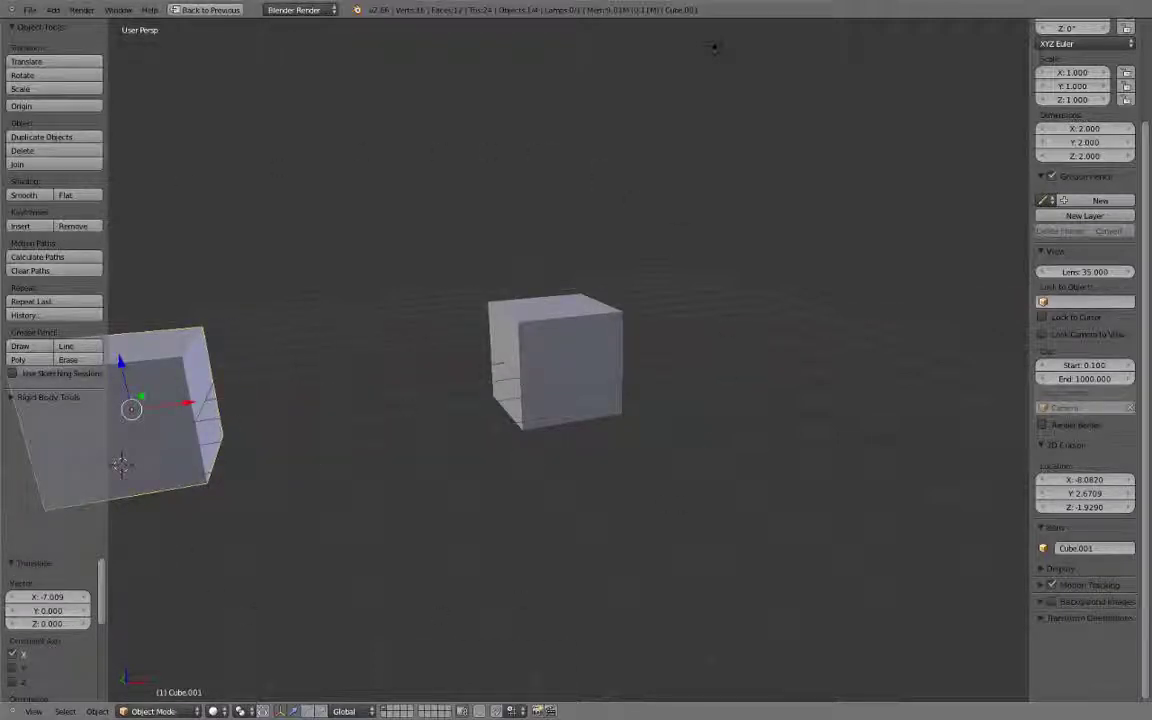
{"action": "right_click", "coordinate": [545, 360]}
{"action": "key", "text": "shift+d"}
{"action": "key", "text": "x"}
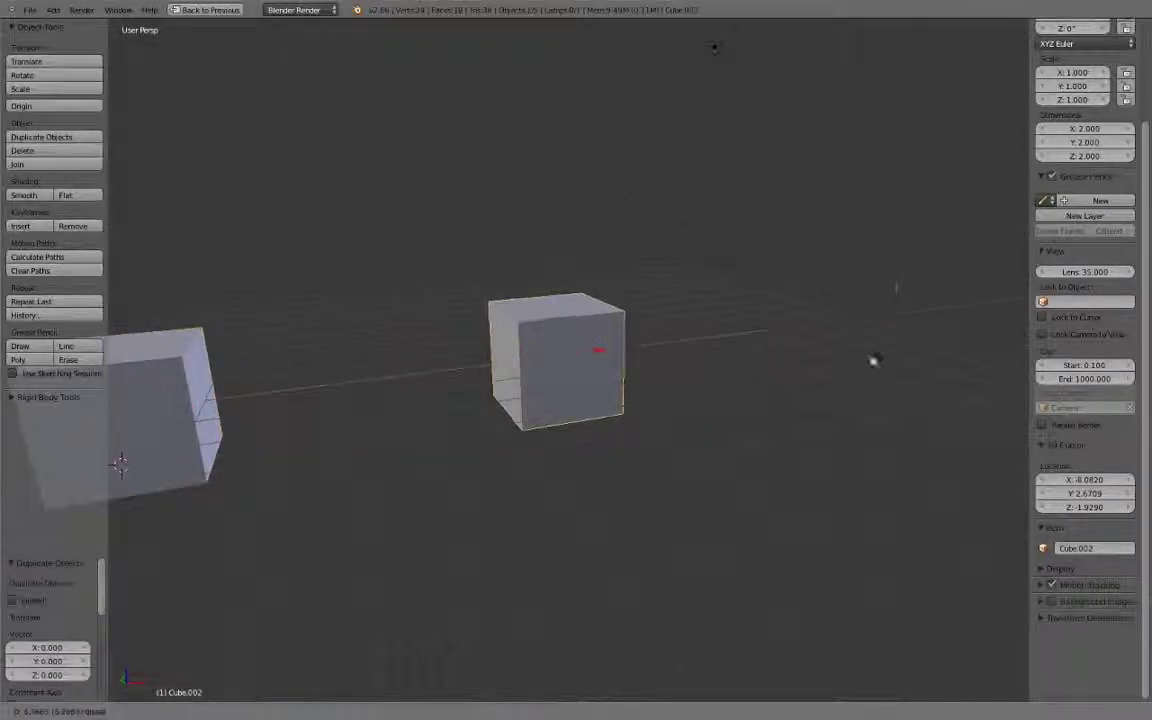
{"action": "left_click", "coordinate": [940, 301]}
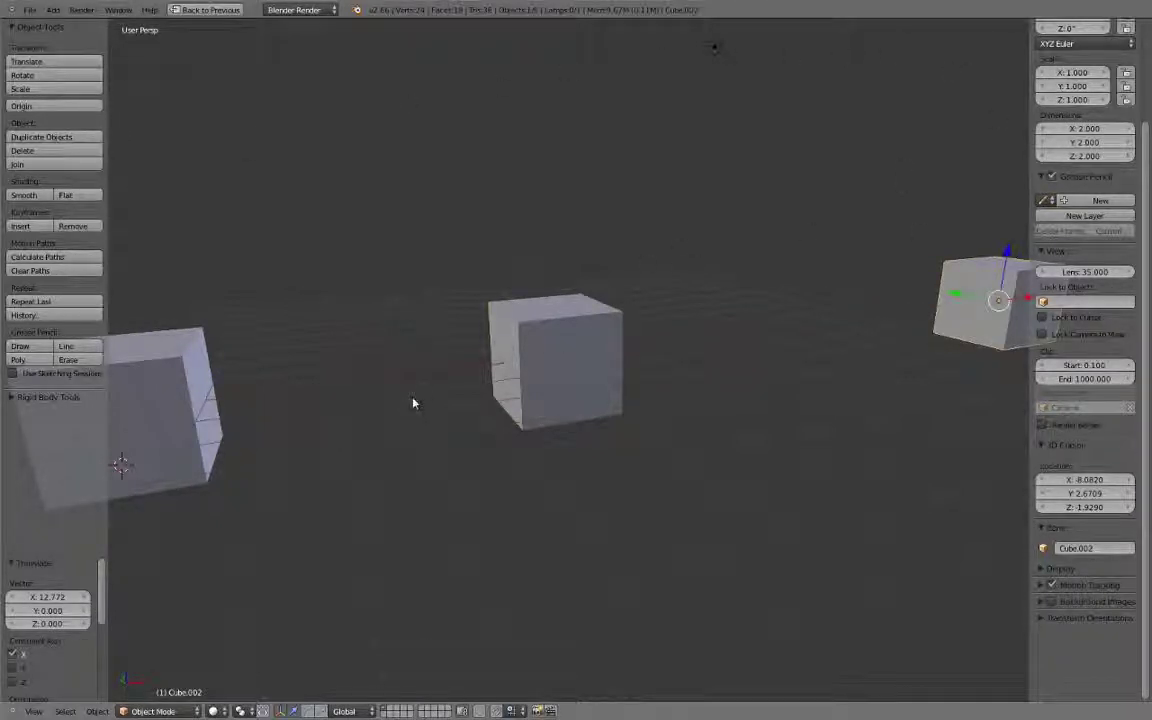
Restore the multi-editor layout, and hide and redisplay the overlapping tool shelf and properties region
{"action": "key", "text": "ctrl+Up"}
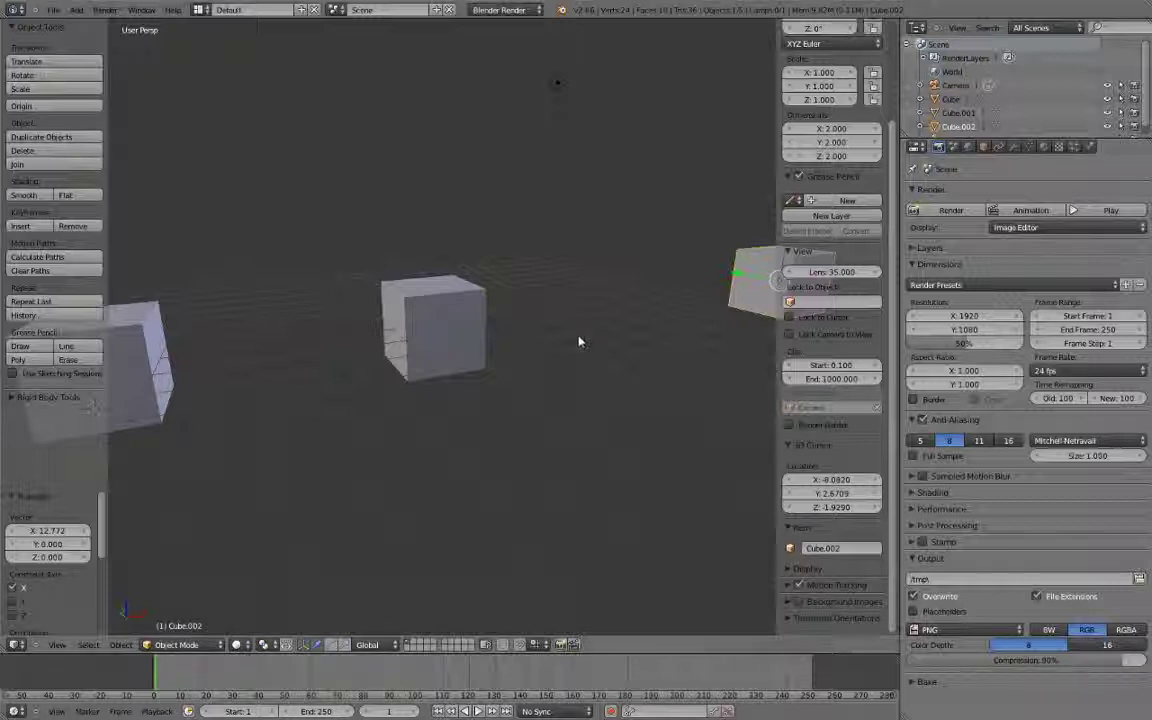
{"action": "key", "text": "t"}
{"action": "key", "text": "n"}
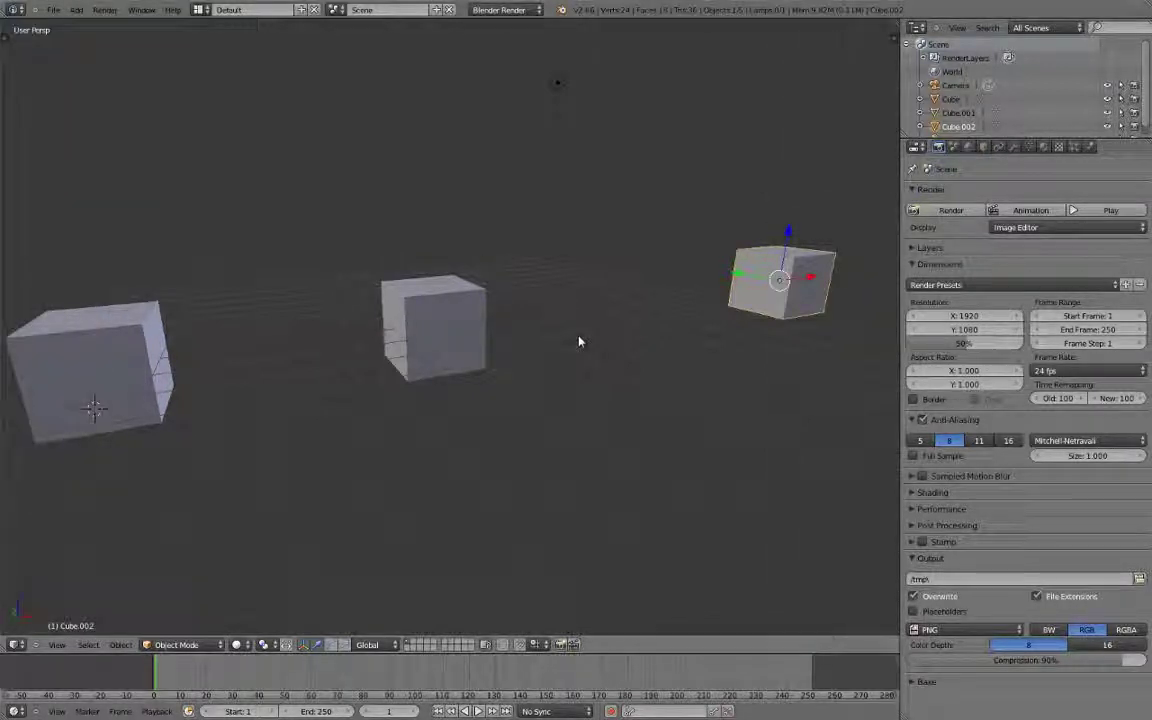
{"action": "key", "text": "n"}
{"action": "key", "text": "t"}
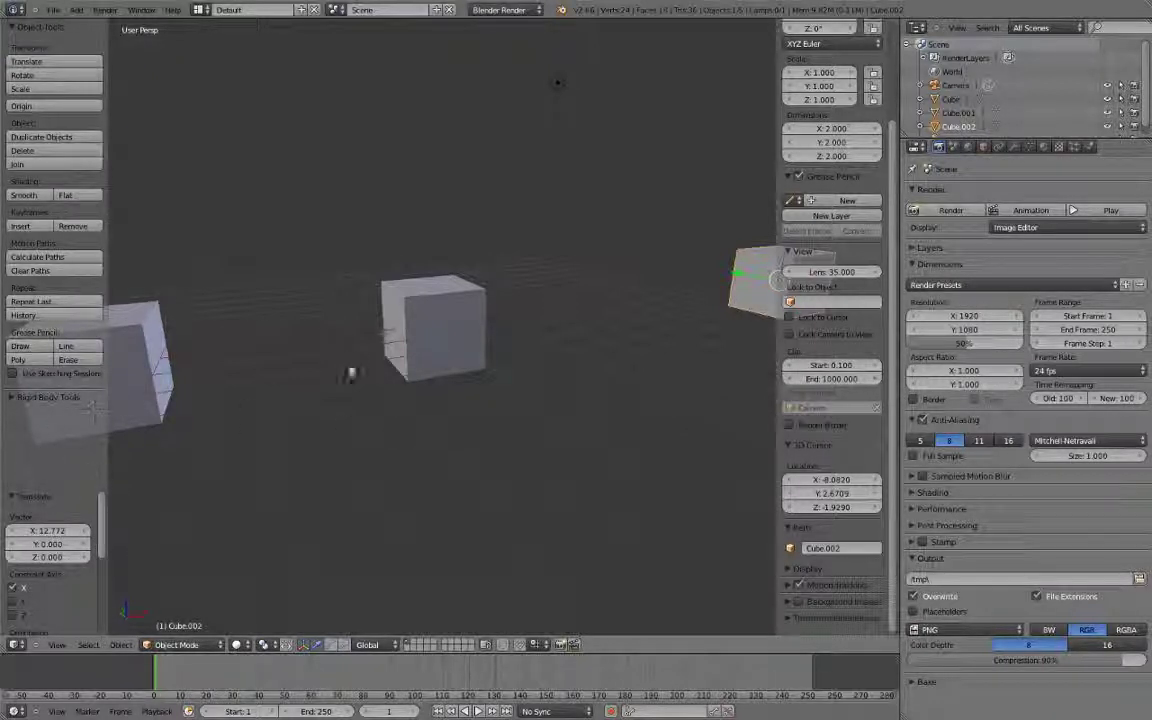
Adjust the Region Background color of the 3D View in the theme preferences
{"action": "key", "text": "ctrl+alt+u"}
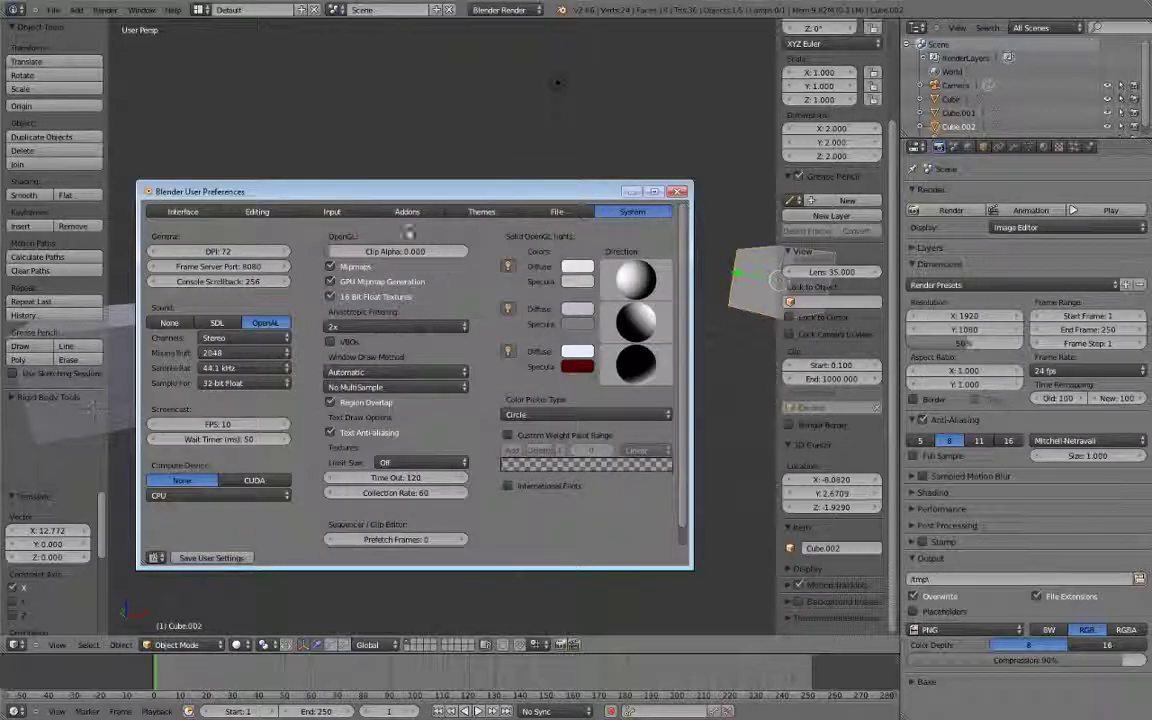
{"action": "left_click", "coordinate": [470, 211]}
{"action": "left_click", "coordinate": [177, 313]}
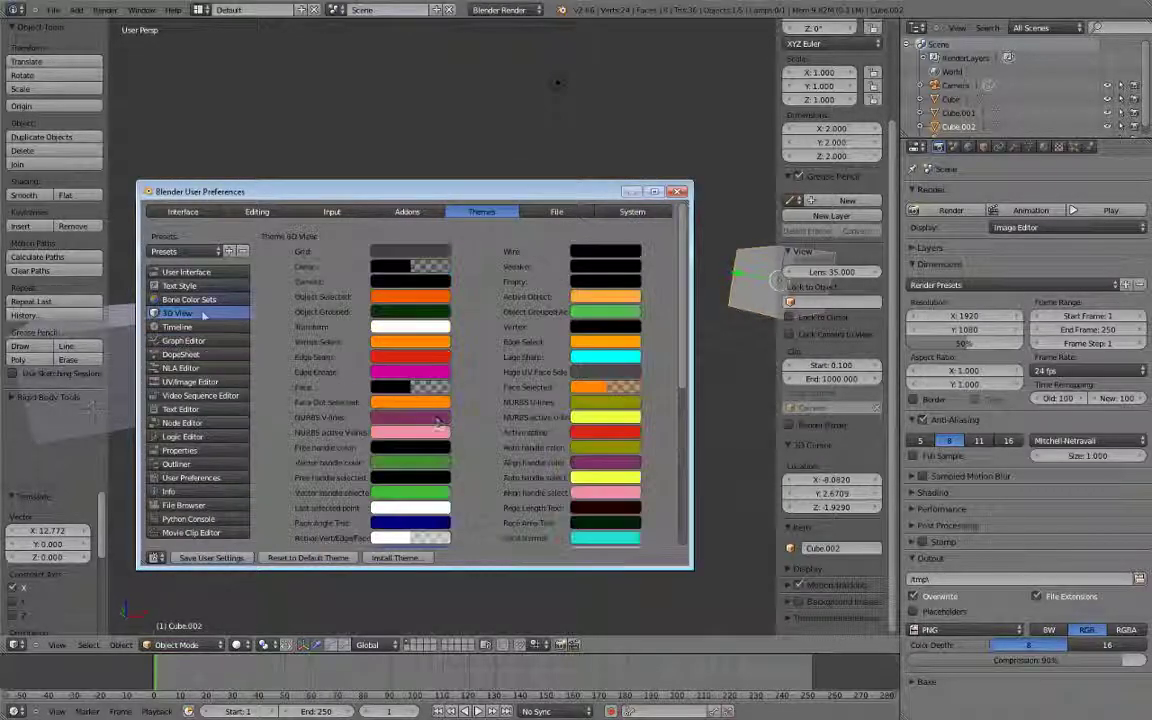
{"action": "scroll", "coordinate": [497, 406], "scroll_direction": "down", "scroll_amount": 1}
{"action": "scroll", "coordinate": [508, 433], "scroll_direction": "down", "scroll_amount": 10}
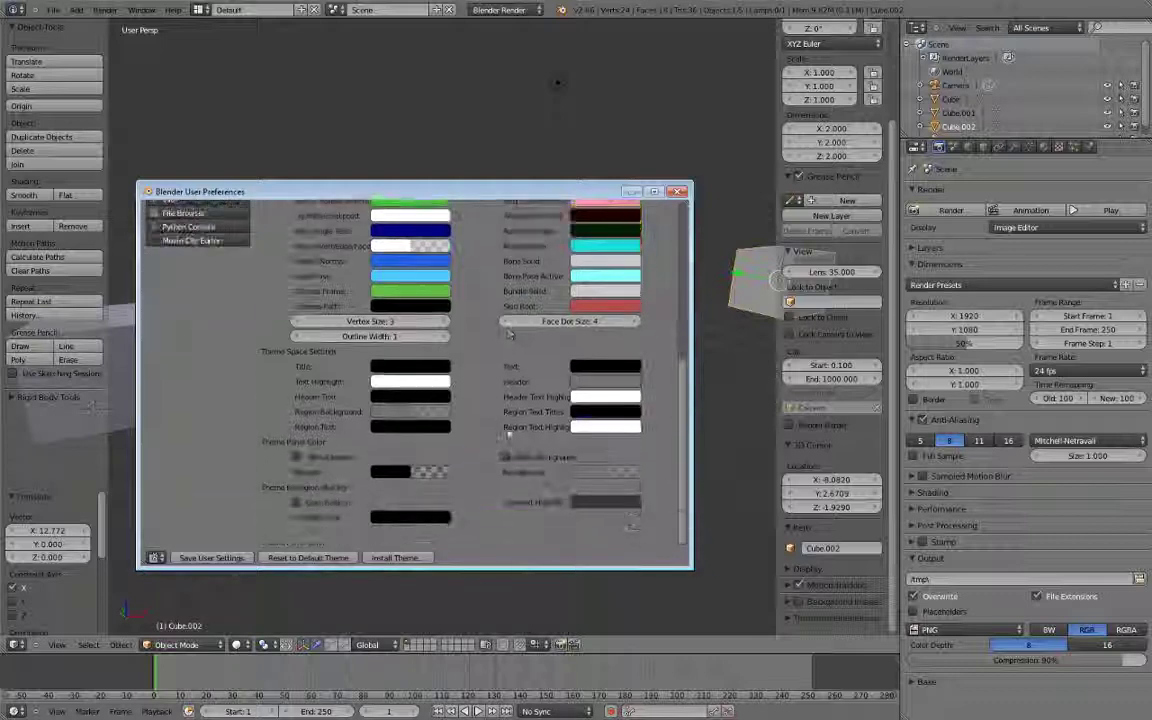
{"action": "left_click", "coordinate": [408, 411]}
{"action": "mouse_move", "coordinate": [437, 395]}
{"action": "left_mouse_down"}
{"action": "mouse_move", "coordinate": [381, 397]}
{"action": "mouse_move", "coordinate": [448, 400]}
{"action": "mouse_move", "coordinate": [426, 413]}
{"action": "mouse_move", "coordinate": [489, 412]}
{"action": "mouse_move", "coordinate": [343, 405]}
{"action": "mouse_move", "coordinate": [420, 406]}
{"action": "left_mouse_up"}
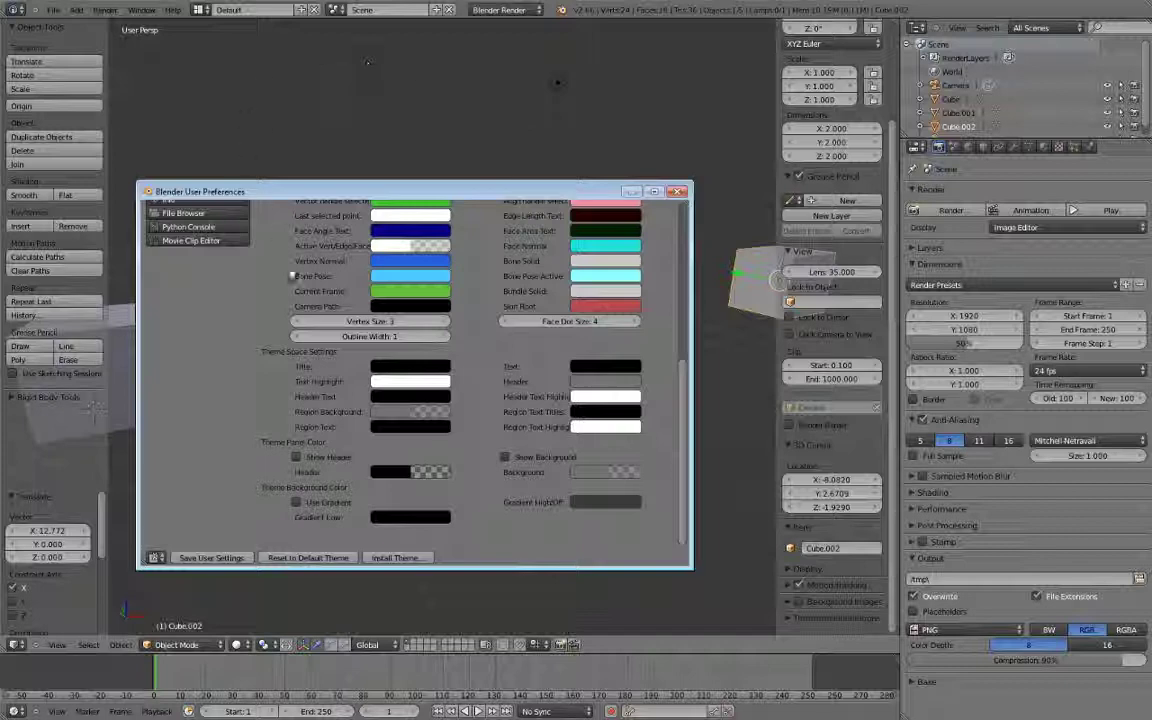
Enable Use Gradient for the 3D View theme background and set Gradient Low to a dark blue, R 0.196, G 0.267, B 0.325
{"action": "left_click", "coordinate": [297, 504]}
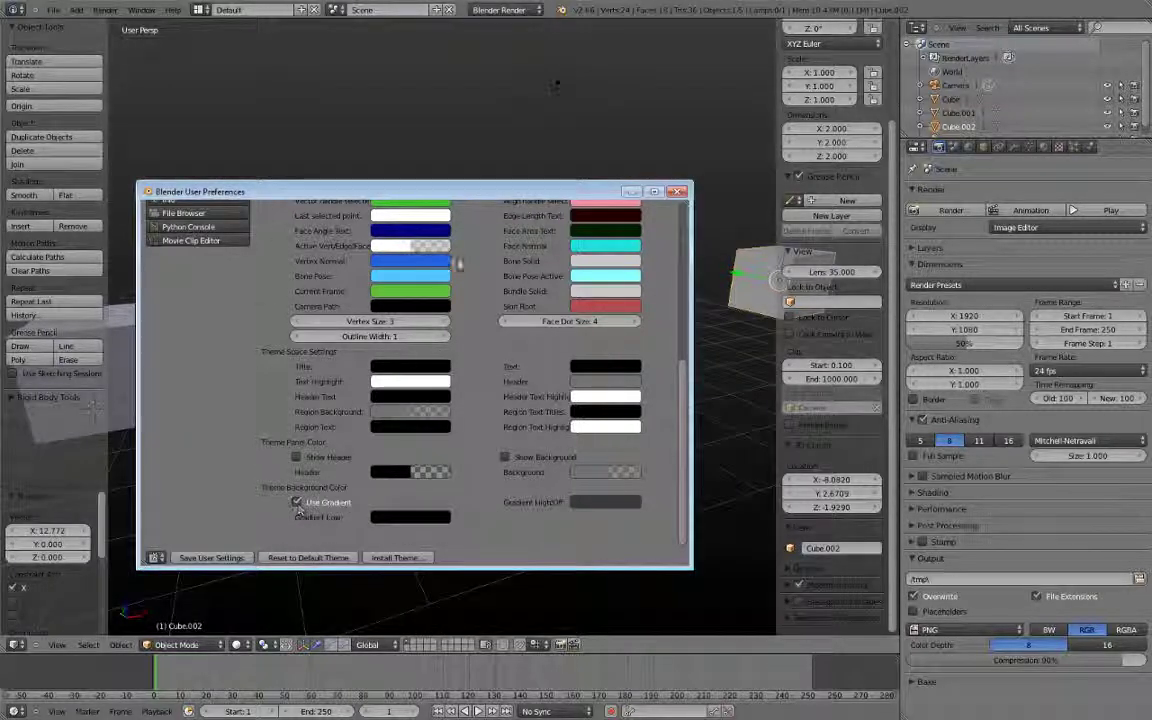
{"action": "left_click_drag", "start_coordinate": [476, 189], "coordinate": [928, 130]}
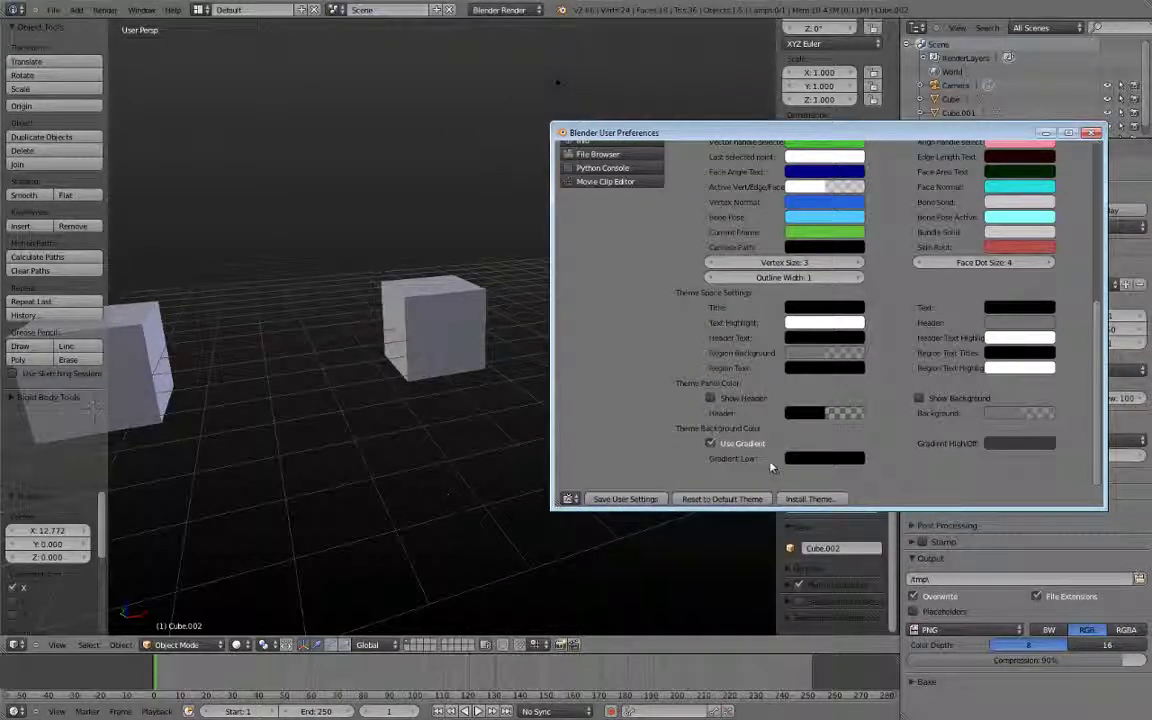
{"action": "left_click", "coordinate": [810, 459]}
{"action": "left_click", "coordinate": [812, 459]}
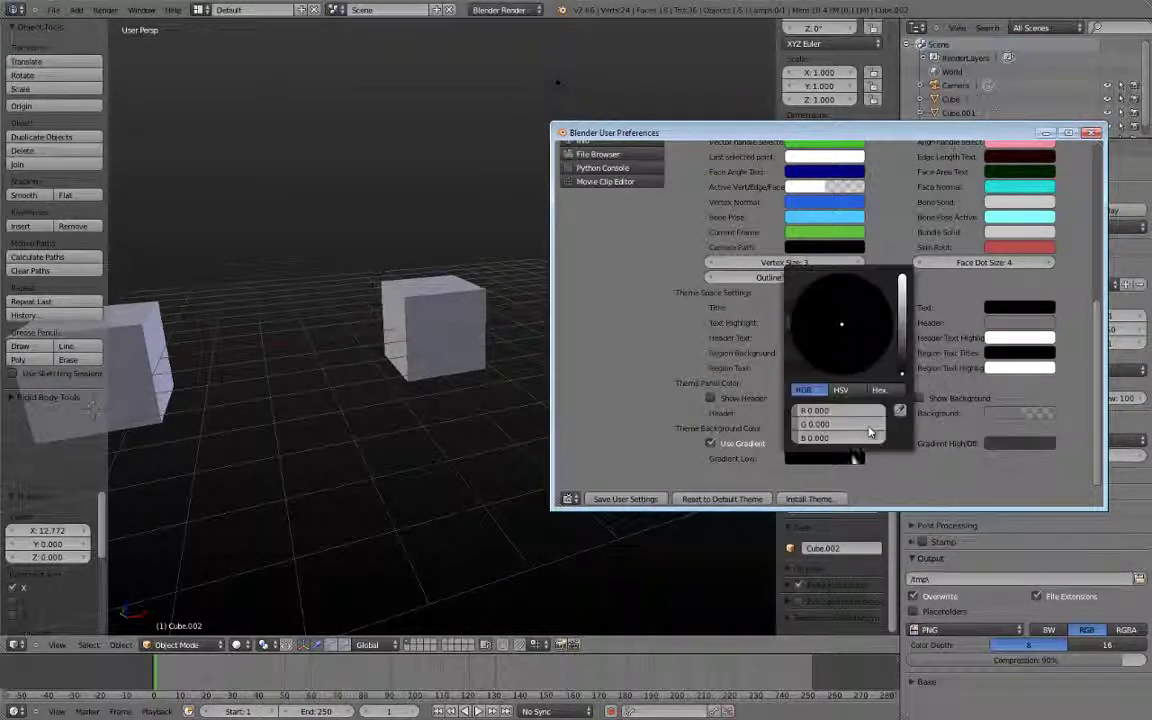
{"action": "left_click_drag", "start_coordinate": [903, 376], "coordinate": [906, 344]}
{"action": "left_click_drag", "start_coordinate": [840, 325], "coordinate": [850, 308]}
Lighten the Gradient High/Off color of the 3D View theme and tint it to a muted teal
{"action": "left_click", "coordinate": [1019, 443]}
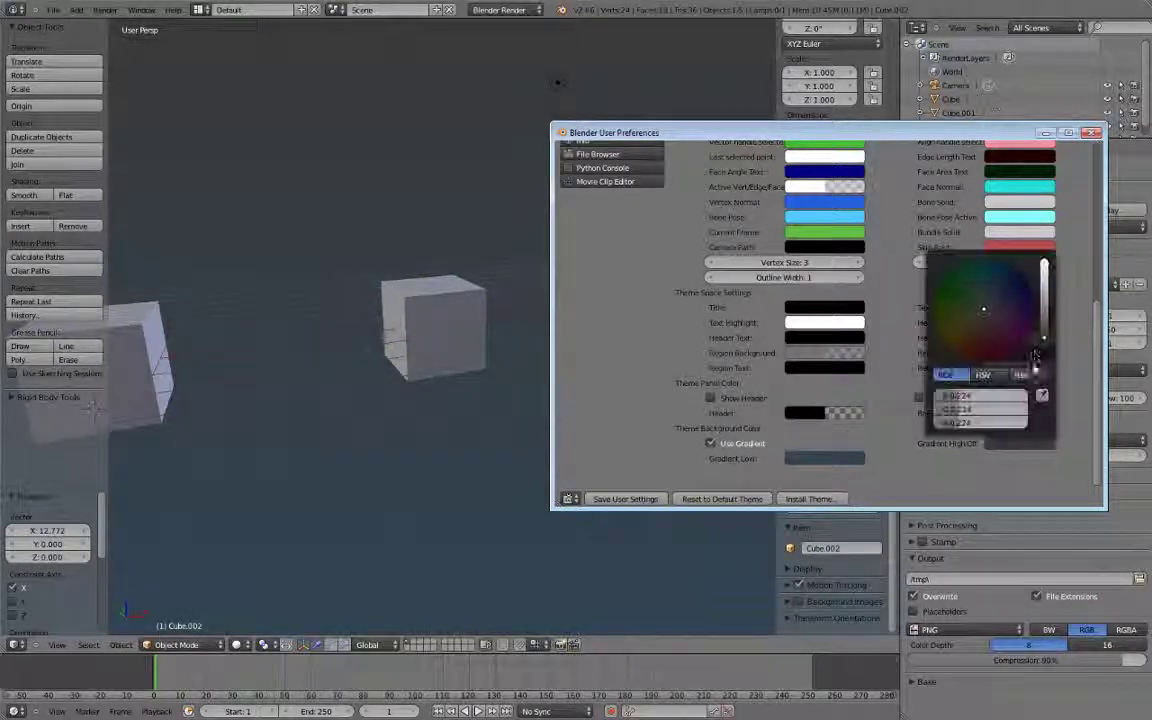
{"action": "left_click_drag", "start_coordinate": [1045, 342], "coordinate": [1048, 316]}
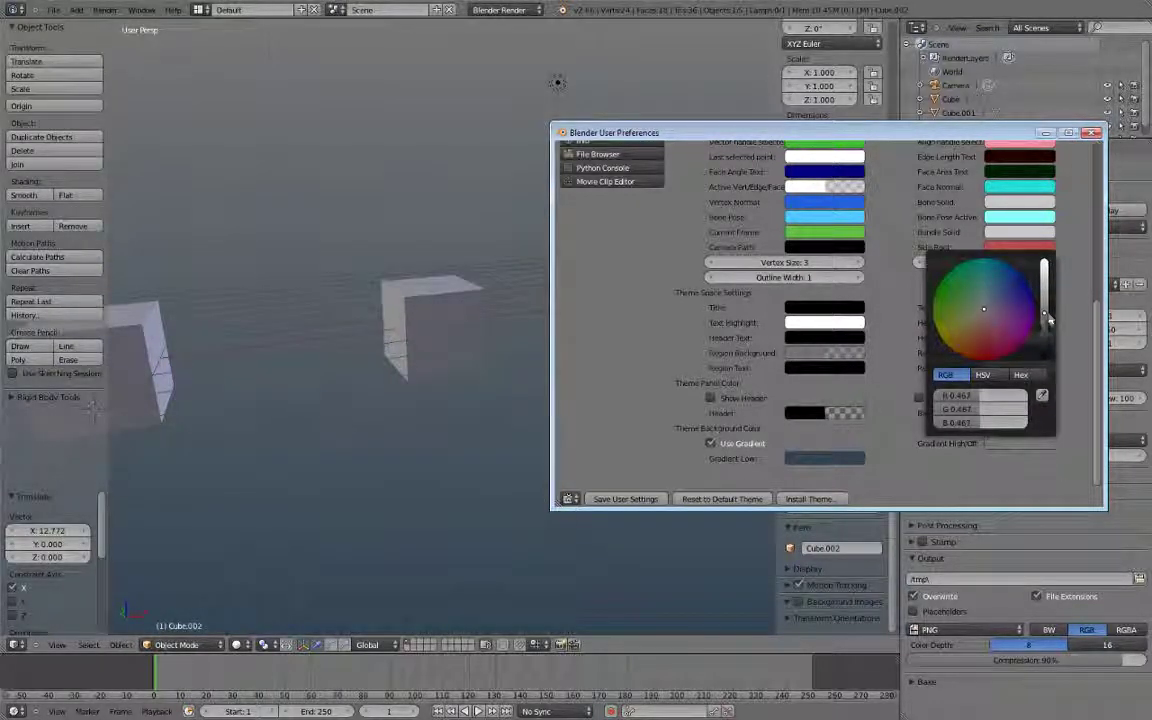
{"action": "left_click", "coordinate": [987, 297]}
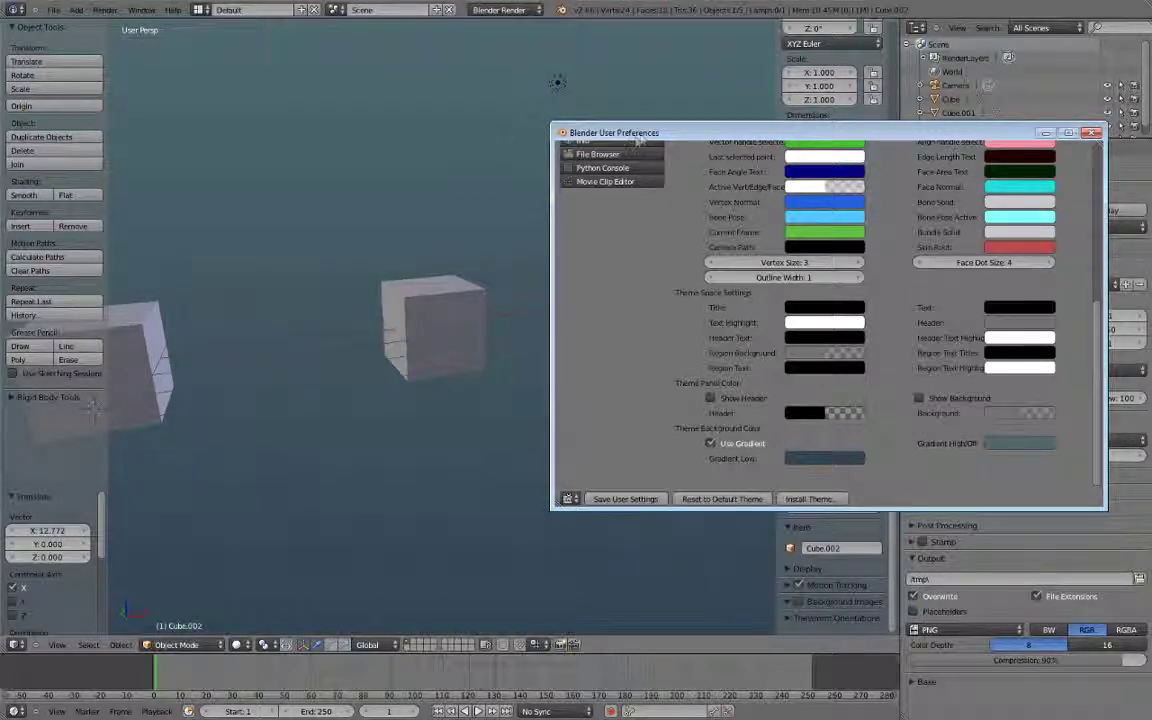
{"action": "left_click_drag", "start_coordinate": [642, 138], "coordinate": [746, 362]}
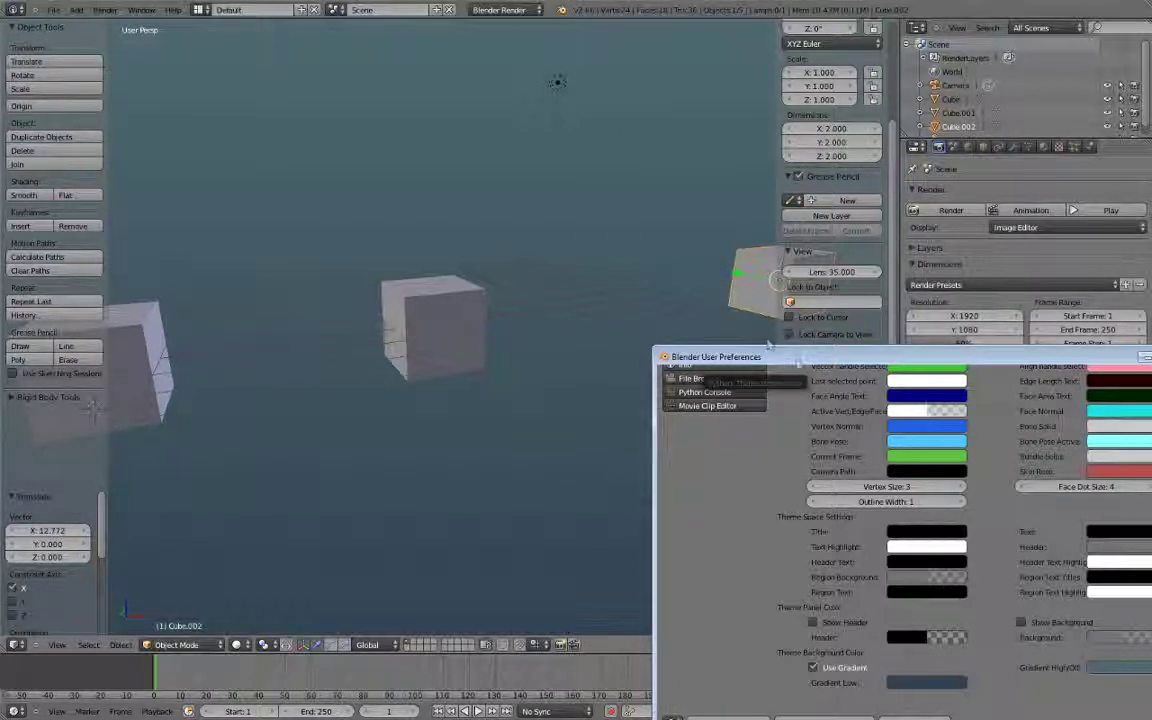
{"action": "left_click_drag", "start_coordinate": [768, 348], "coordinate": [655, 139]}
Darken Gradient Low to about R 0.12, G 0.17, B 0.20 and Gradient High/Off to R 0.184, G 0.247, B 0.259, and close the preferences
{"action": "left_click", "coordinate": [824, 474]}
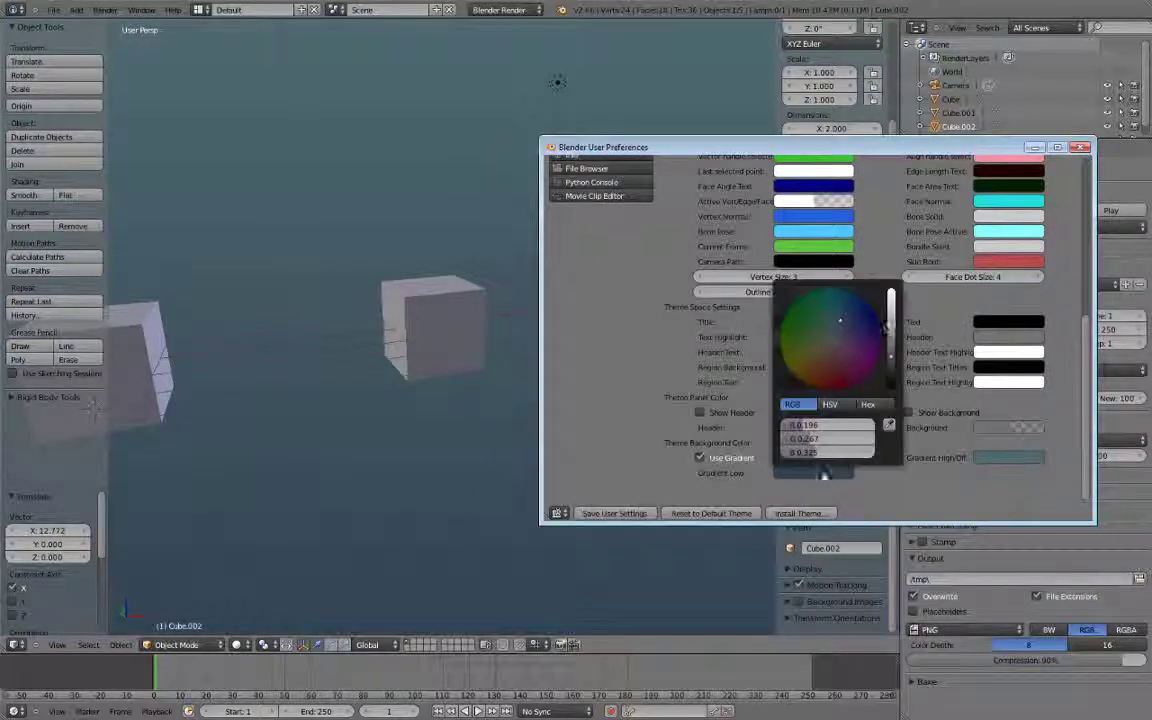
{"action": "left_click_drag", "start_coordinate": [891, 300], "coordinate": [891, 373]}
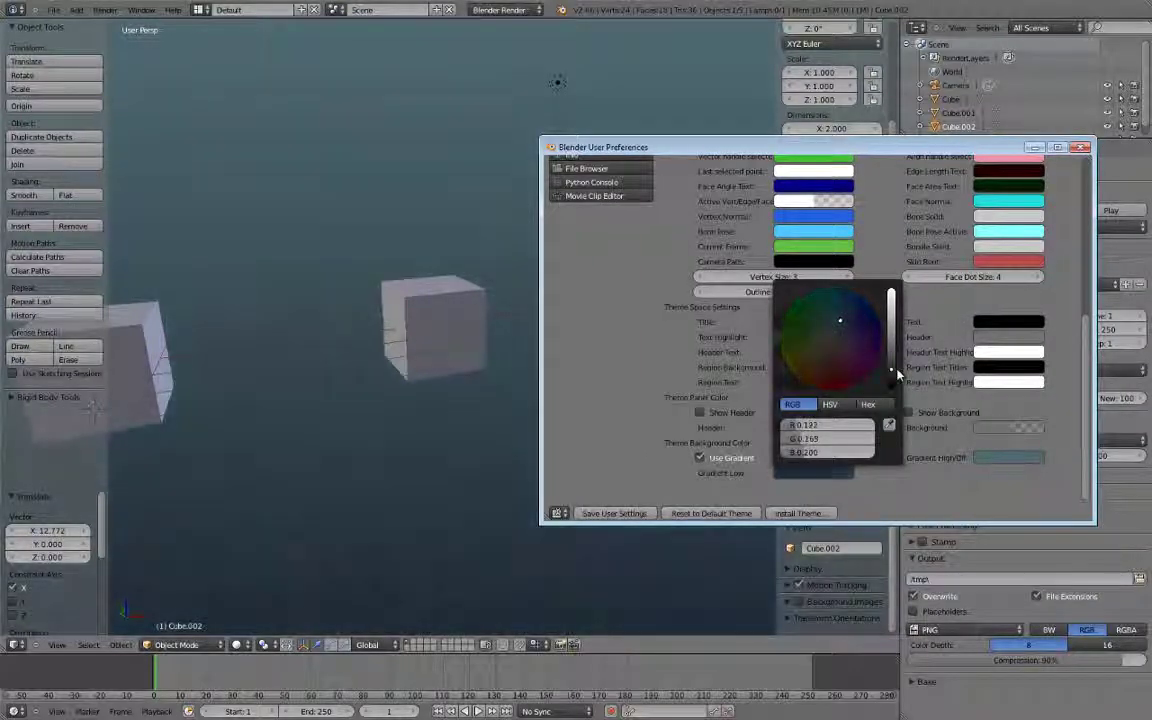
{"action": "left_click", "coordinate": [1018, 457]}
{"action": "left_click_drag", "start_coordinate": [1035, 332], "coordinate": [1039, 354]}
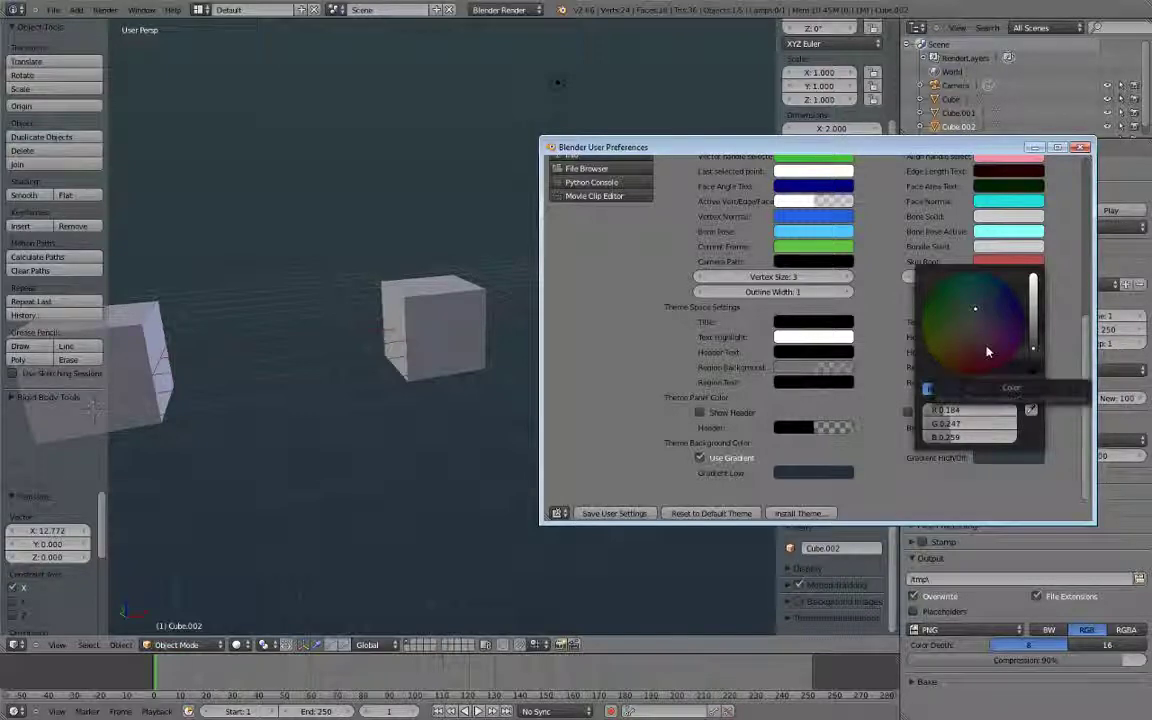
{"action": "left_click_drag", "start_coordinate": [905, 150], "coordinate": [549, 106]}
{"action": "scroll", "coordinate": [521, 207], "scroll_direction": "up", "scroll_amount": 15}
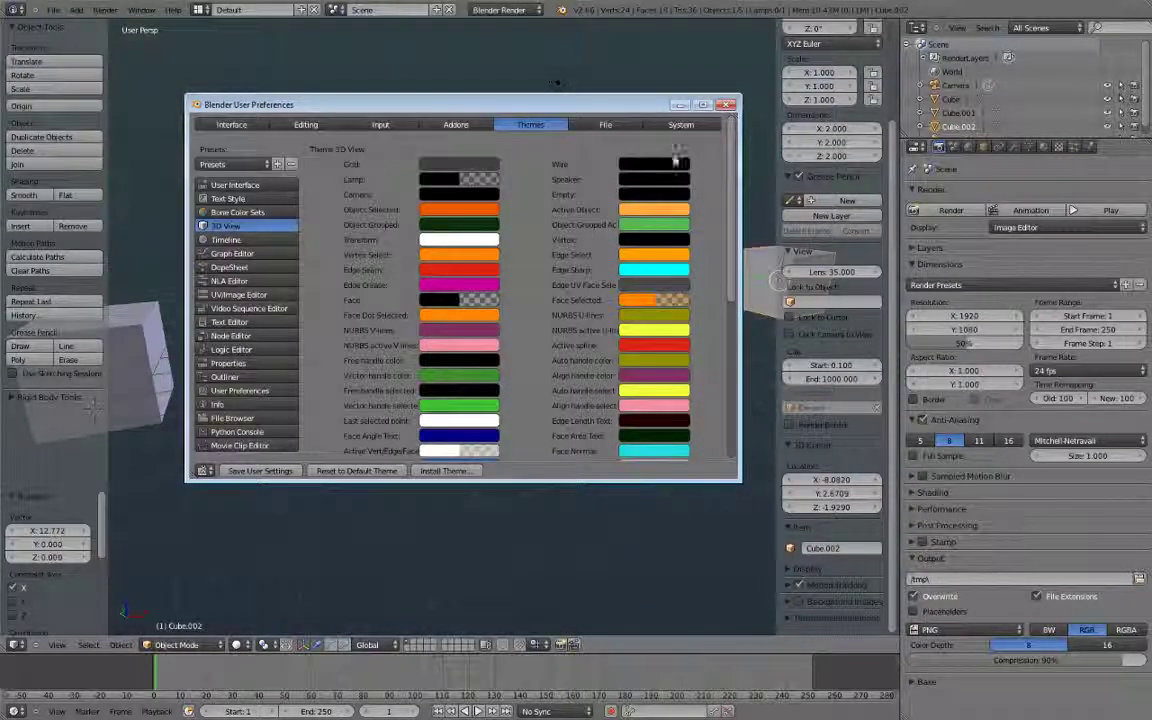
{"action": "left_click", "coordinate": [727, 104]}
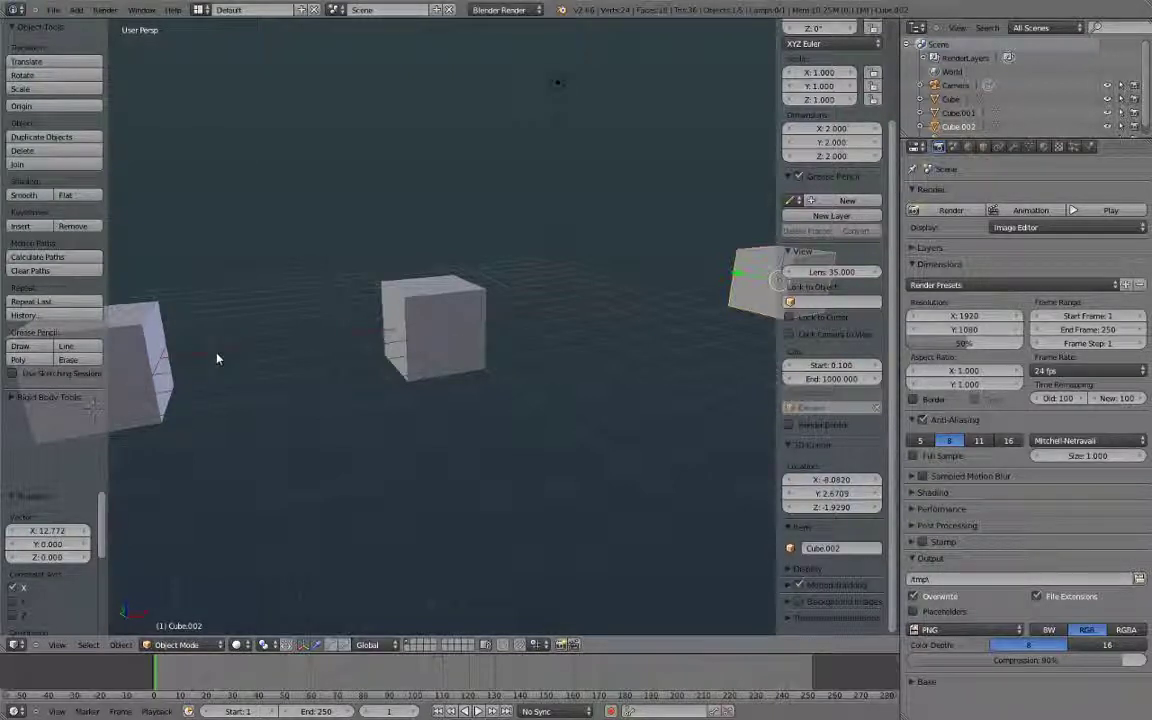
Start a new scene by reloading the start-up file, discarding the three-cube scene
{"action": "left_click", "coordinate": [53, 10]}
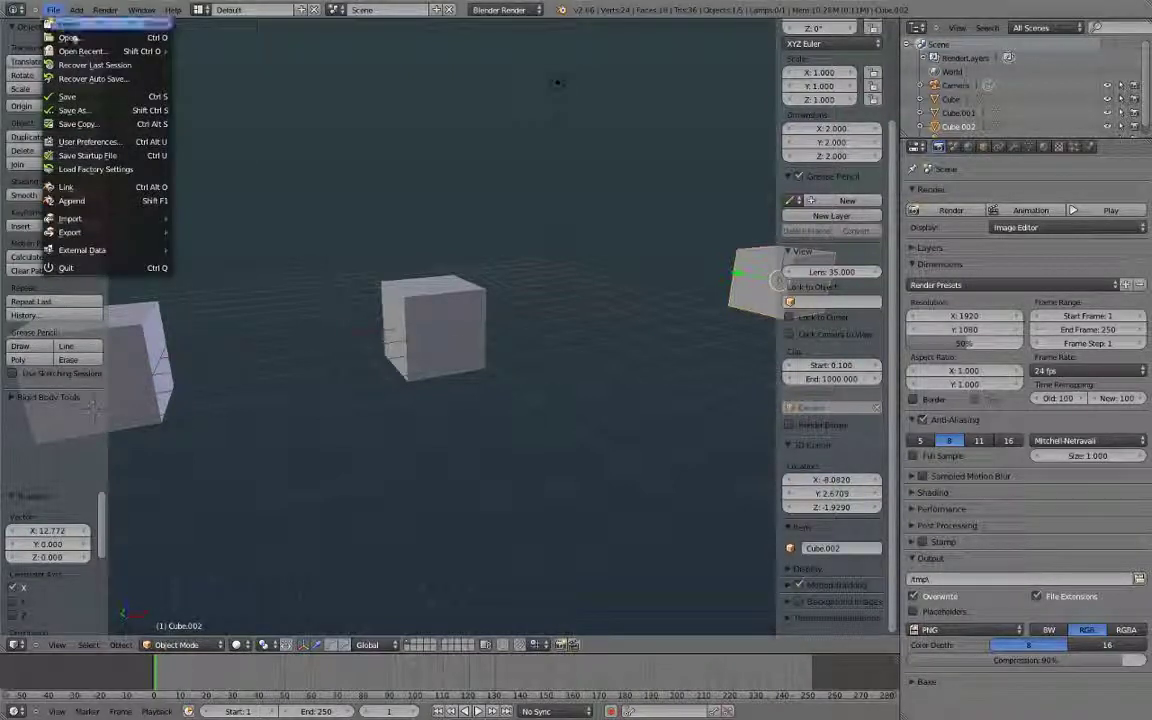
{"action": "left_click", "coordinate": [65, 23]}
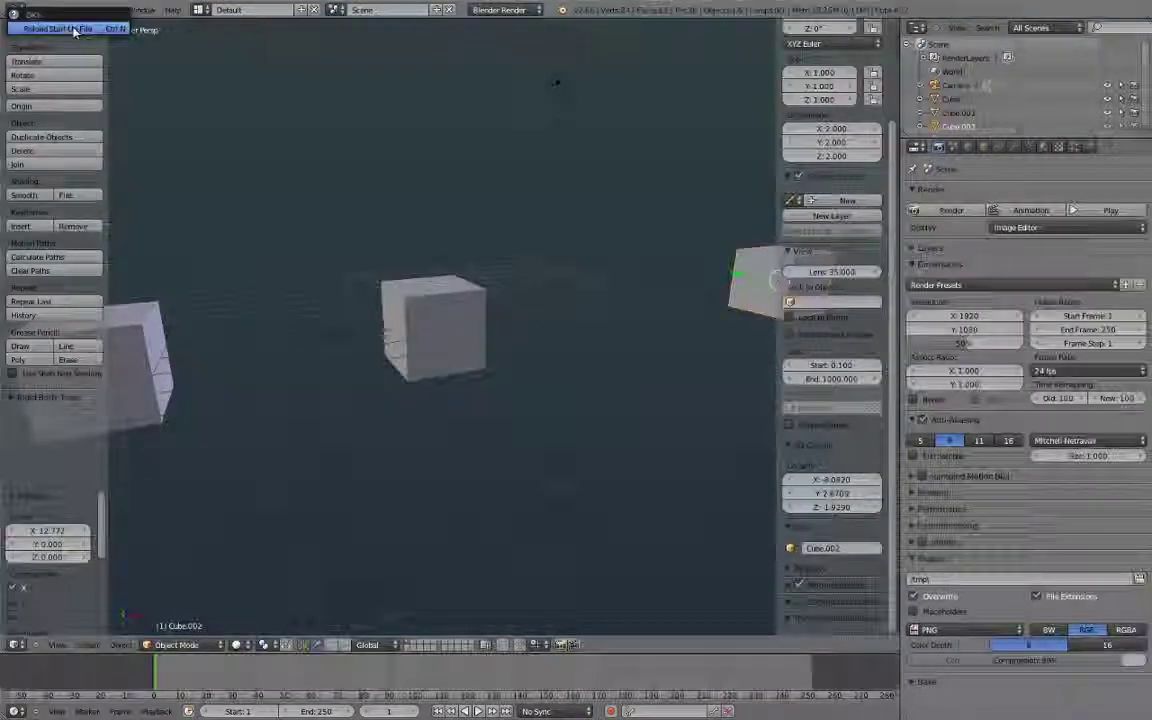
{"action": "left_click", "coordinate": [65, 23]}
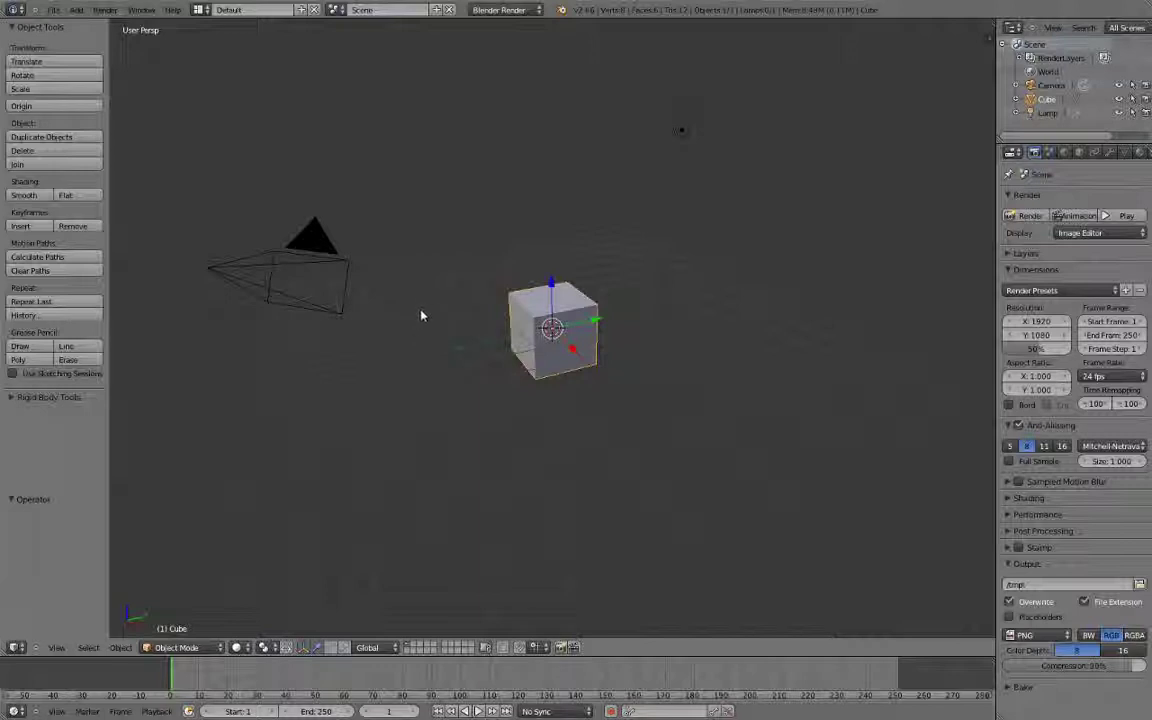
{"action": "middle_click_drag", "start_coordinate": [421, 316], "coordinate": [505, 275]}
Reopen the user preferences and set Save Versions to 32 in the file settings
{"action": "left_click", "coordinate": [52, 10]}
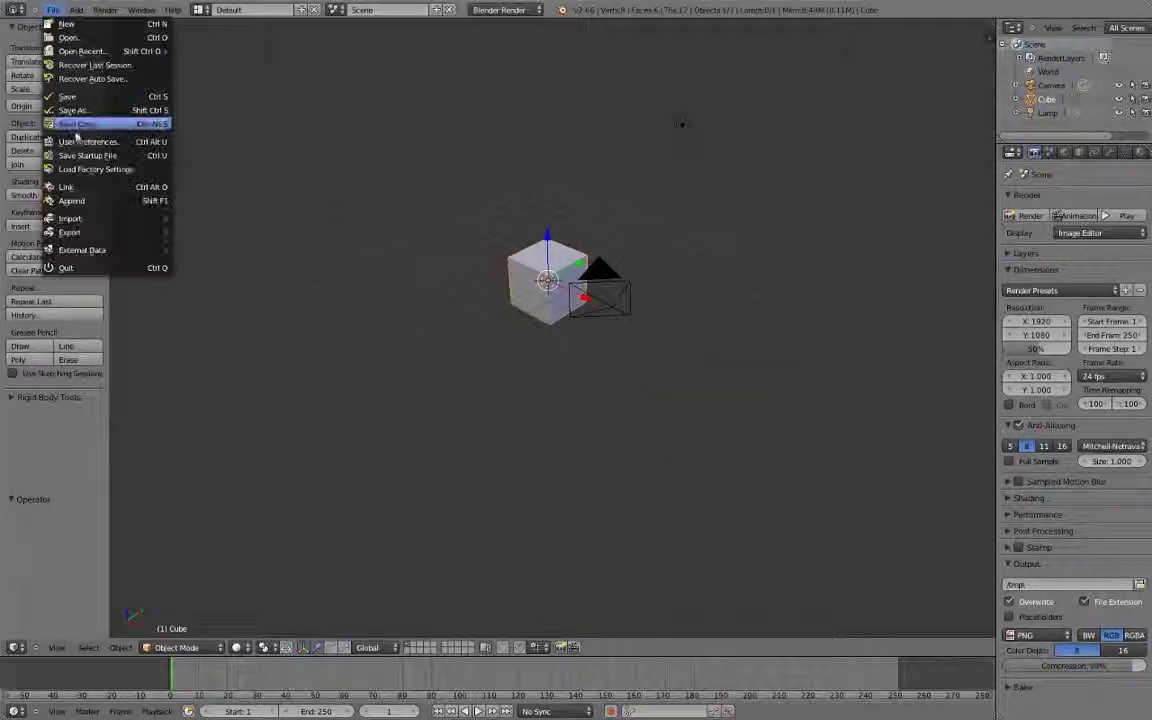
{"action": "left_click", "coordinate": [78, 141]}
{"action": "left_click_drag", "start_coordinate": [233, 388], "coordinate": [385, 213]}
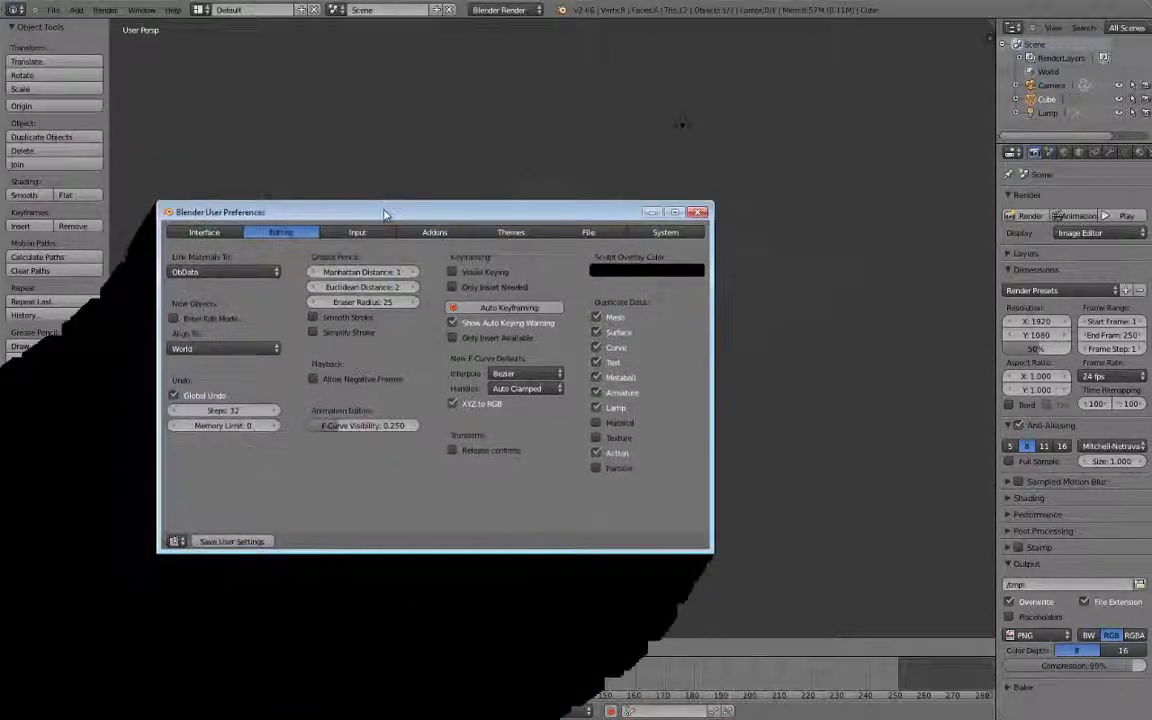
{"action": "left_click", "coordinate": [352, 232]}
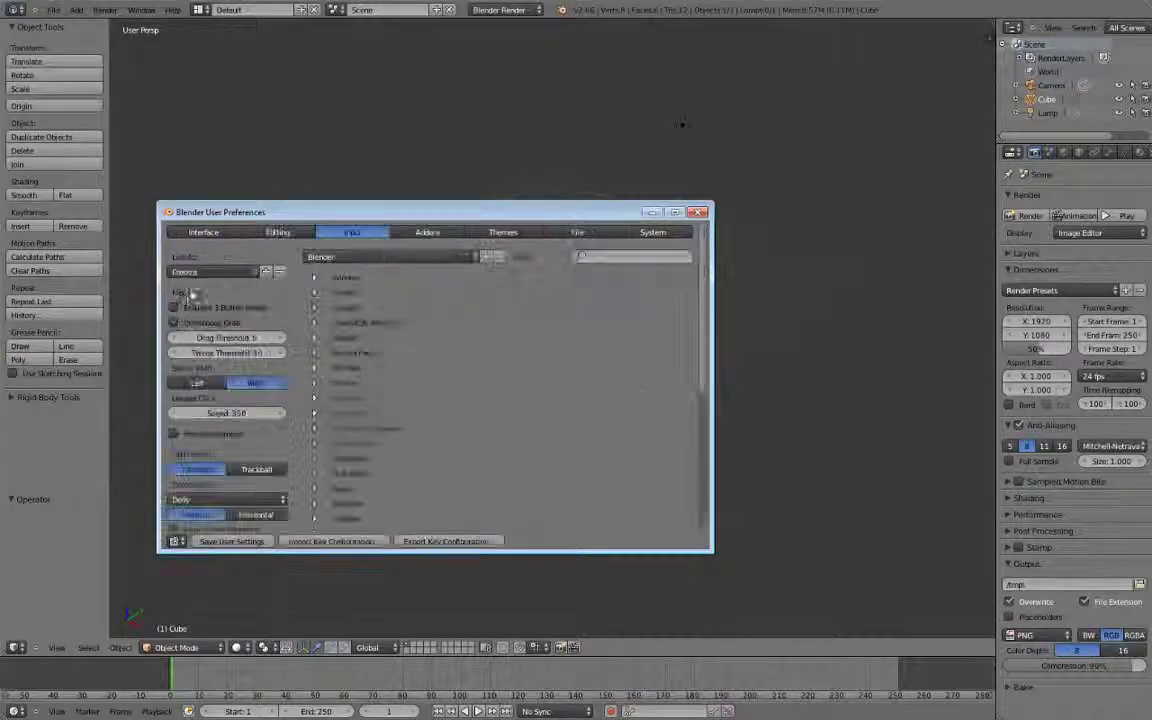
{"action": "left_click", "coordinate": [420, 234]}
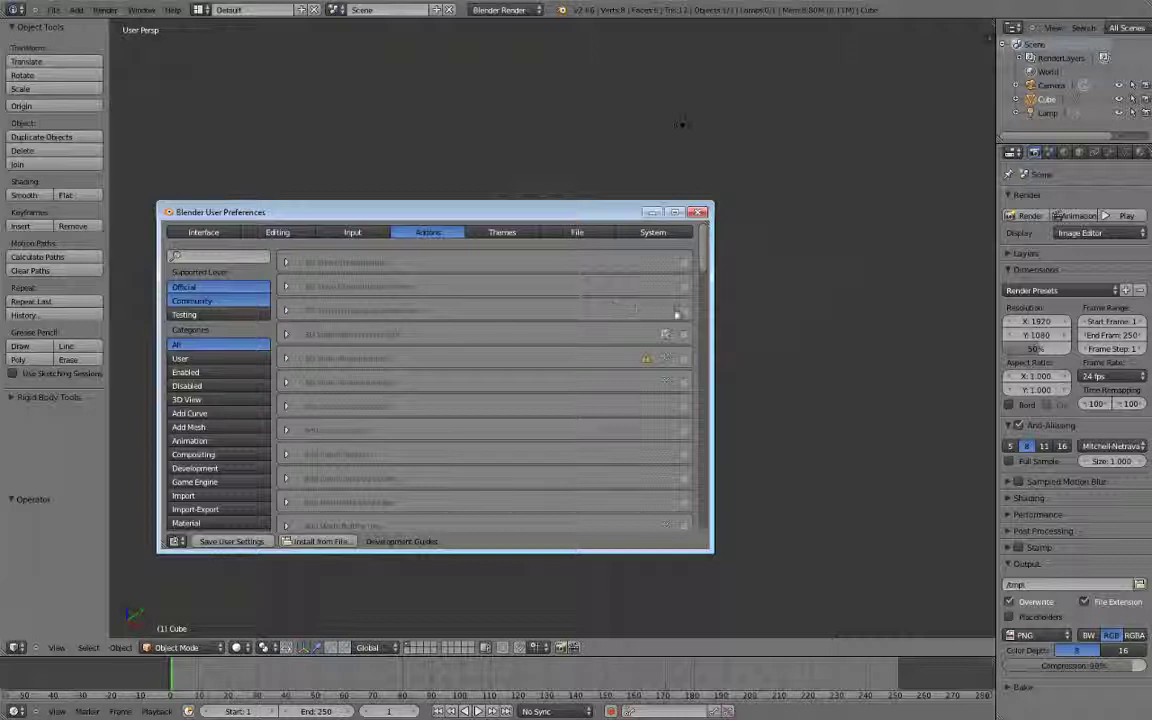
{"action": "left_click", "coordinate": [658, 232]}
{"action": "left_click", "coordinate": [601, 233]}
{"action": "left_click", "coordinate": [614, 403]}
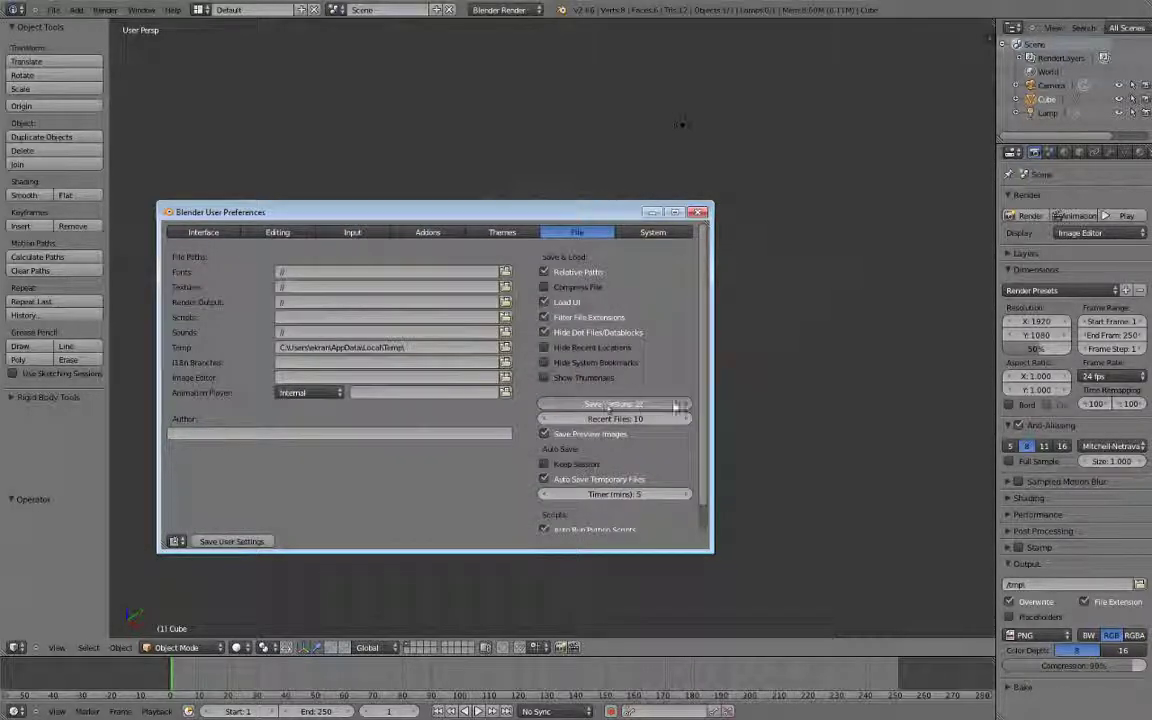
{"action": "type", "text": "32"}
{"action": "key", "text": "Return"}
Set Recent Files to 30 and the Auto Save timer to 1 minute, and close the preferences
{"action": "left_click_drag", "start_coordinate": [579, 423], "coordinate": [766, 419]}
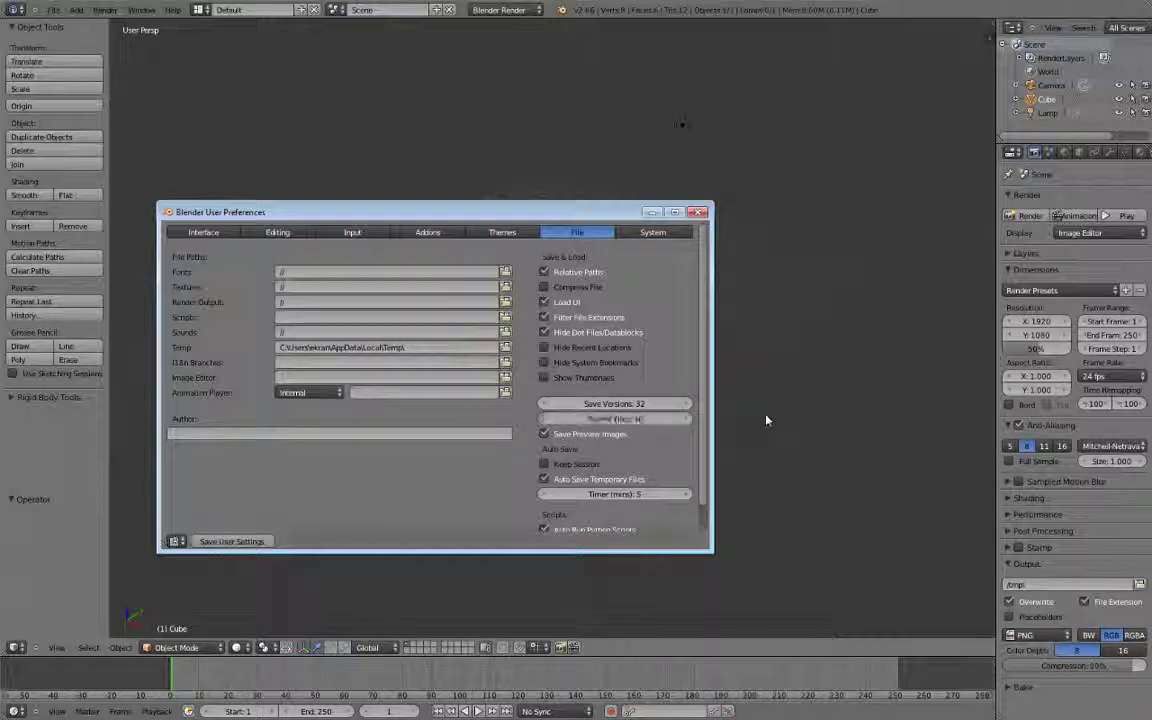
{"action": "left_click_drag", "start_coordinate": [660, 503], "coordinate": [486, 517]}
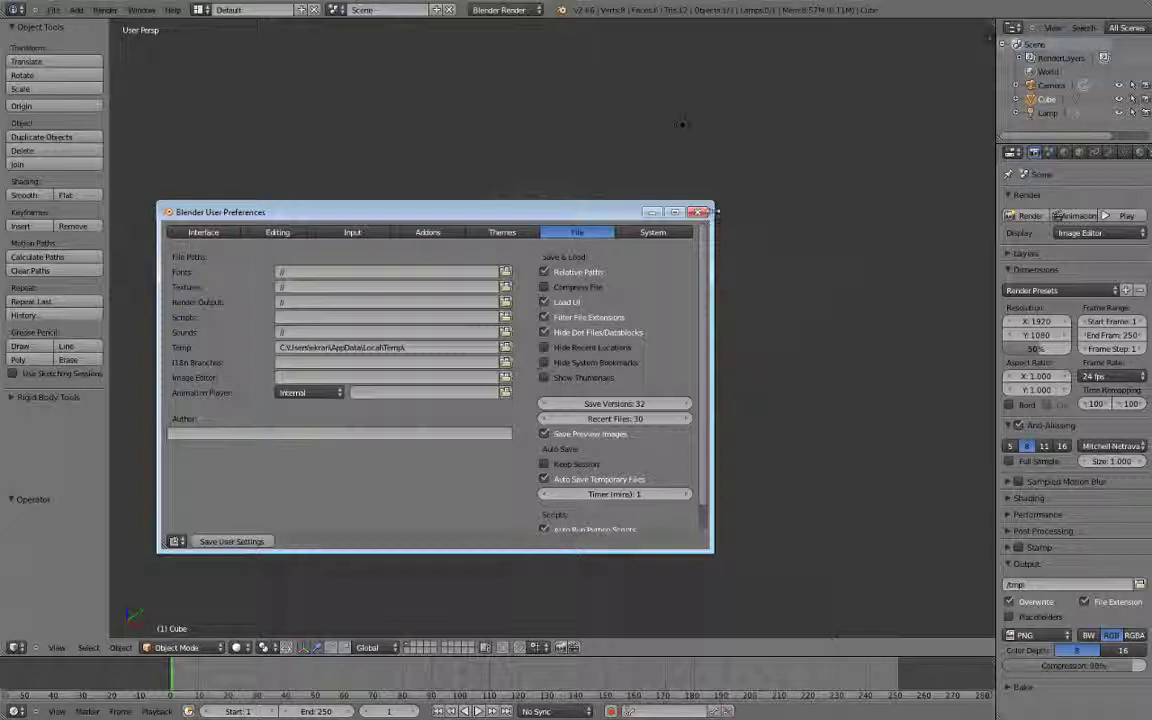
{"action": "left_click", "coordinate": [698, 212]}
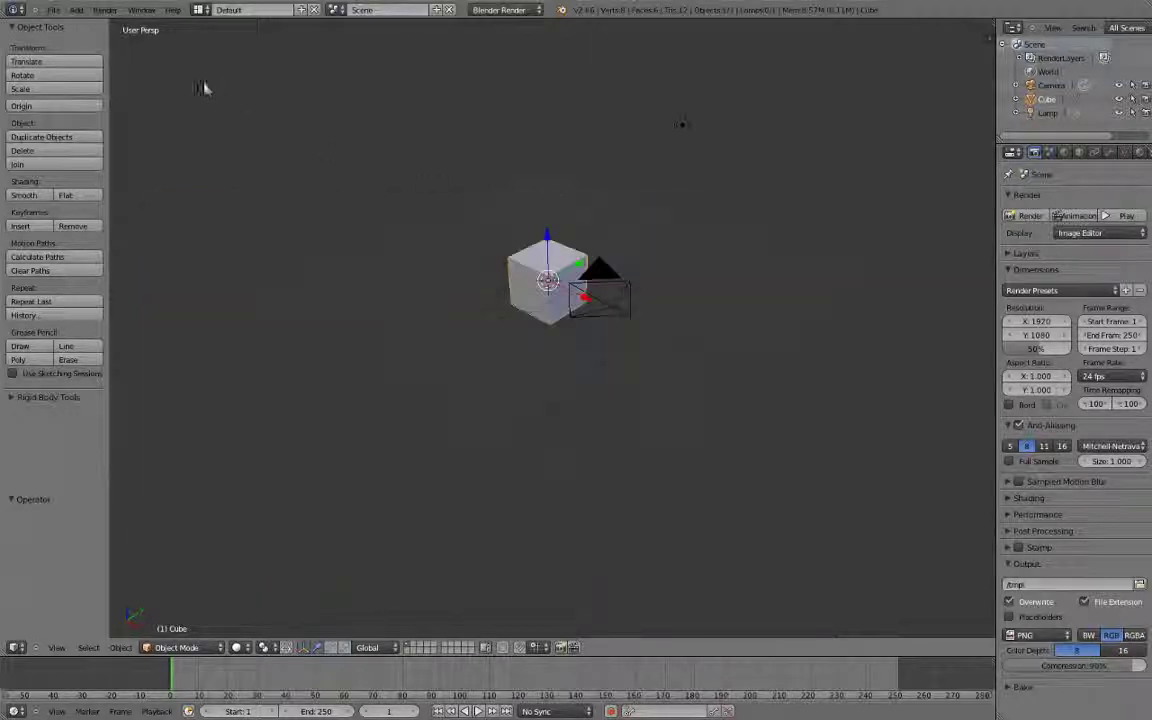
Reload the start-up file to return to the default scene
{"action": "left_click", "coordinate": [55, 10]}
{"action": "left_click", "coordinate": [50, 28]}
{"action": "left_click", "coordinate": [52, 30]}
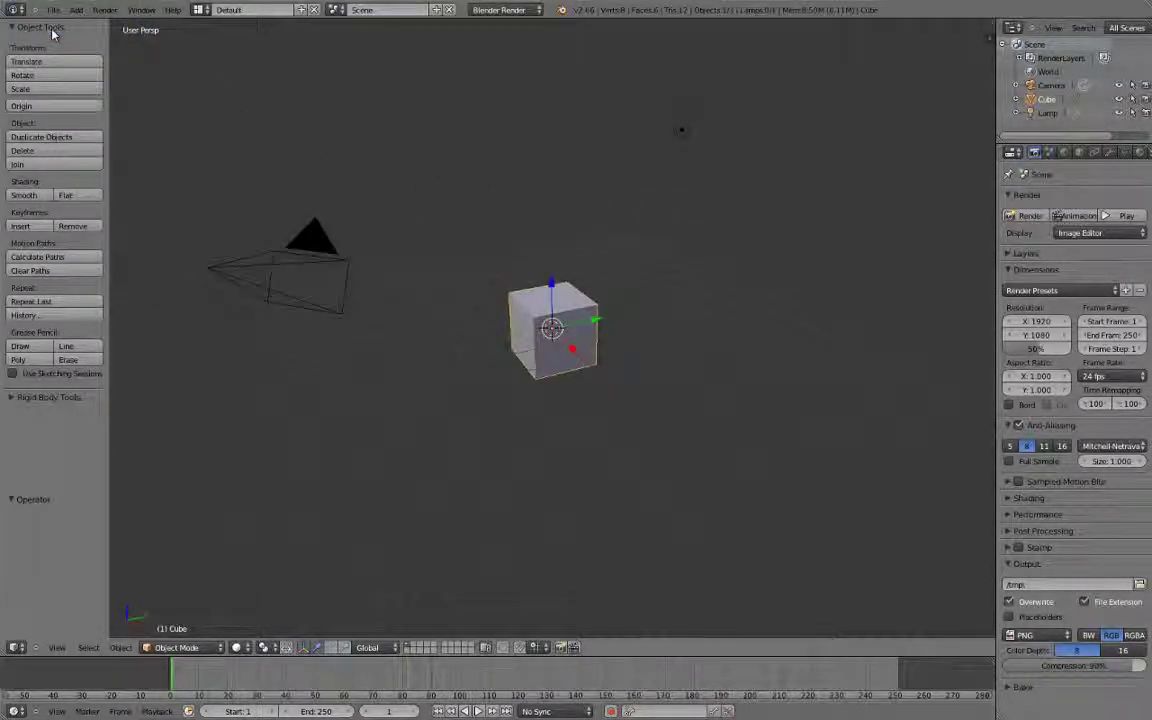
Review the Input, Themes, Addons, System and File preferences to check which settings persist after the reload, and close the preferences
{"action": "left_click", "coordinate": [53, 10]}
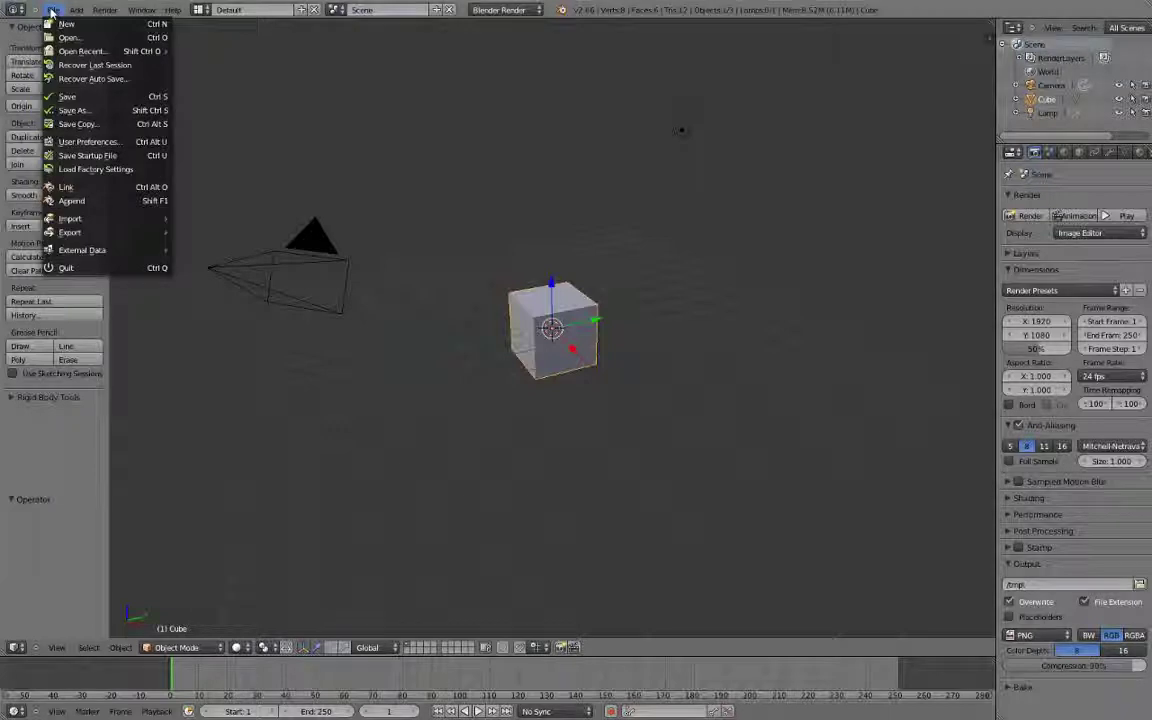
{"action": "left_click", "coordinate": [70, 142]}
{"action": "left_click_drag", "start_coordinate": [245, 377], "coordinate": [430, 202]}
{"action": "left_click", "coordinate": [385, 222]}
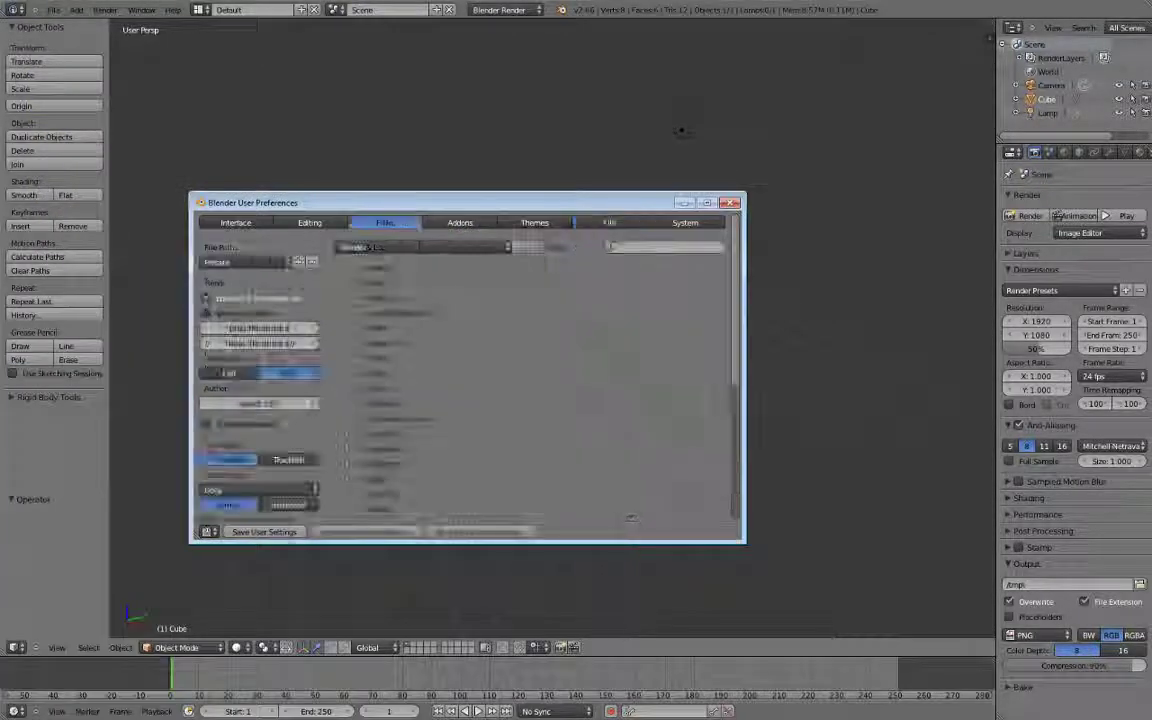
{"action": "left_click", "coordinate": [532, 222]}
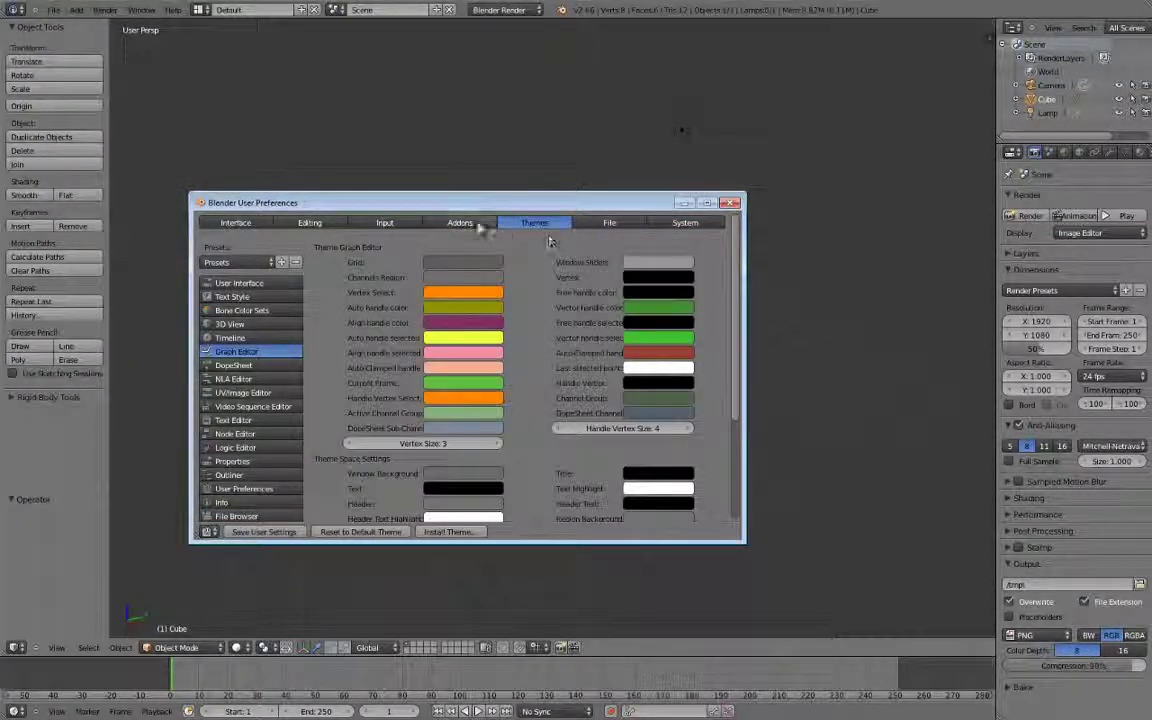
{"action": "left_click", "coordinate": [468, 222]}
{"action": "left_click", "coordinate": [685, 222]}
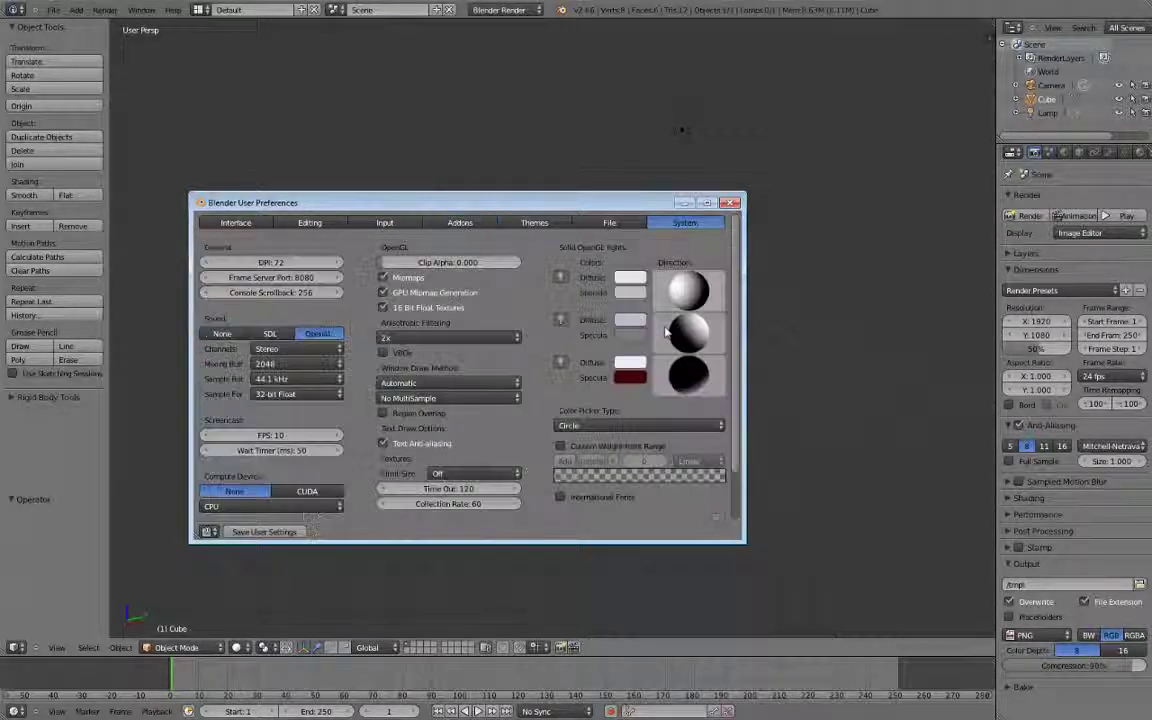
{"action": "left_click", "coordinate": [609, 222]}
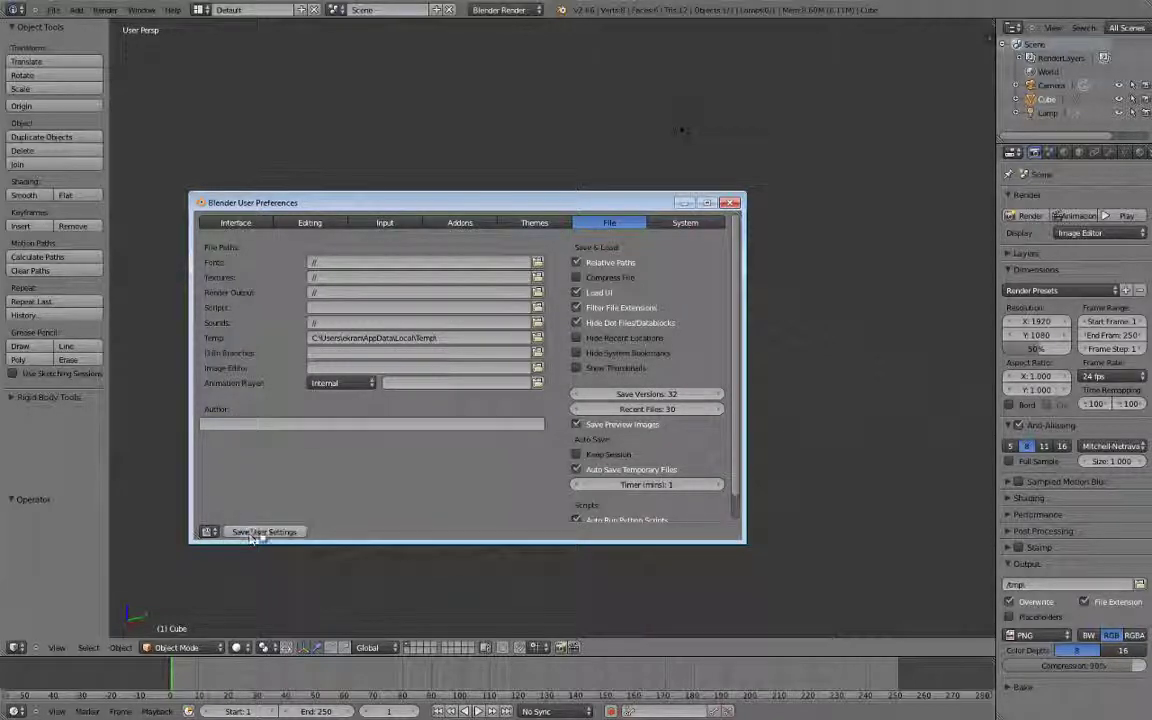
{"action": "left_click", "coordinate": [733, 204]}
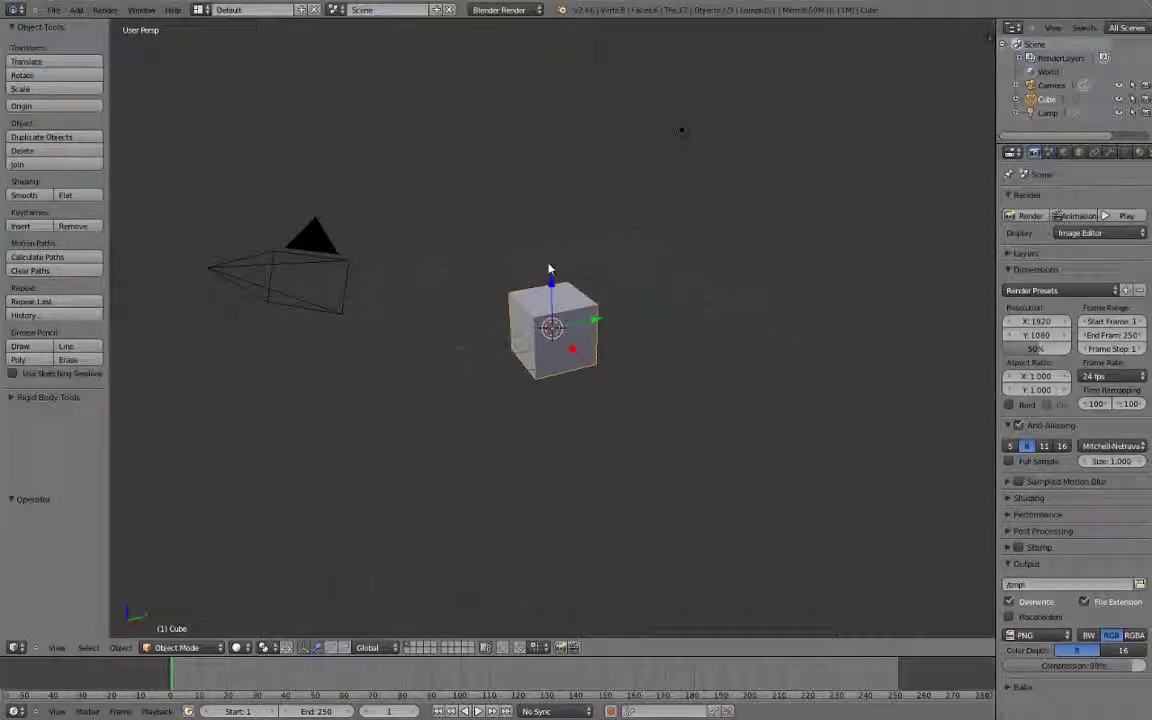
Delete the default cube and add a Monkey mesh at the origin
{"action": "key", "text": "Delete"}
{"action": "key", "text": "shift+a"}
{"action": "mouse_move", "coordinate": [548, 266]}
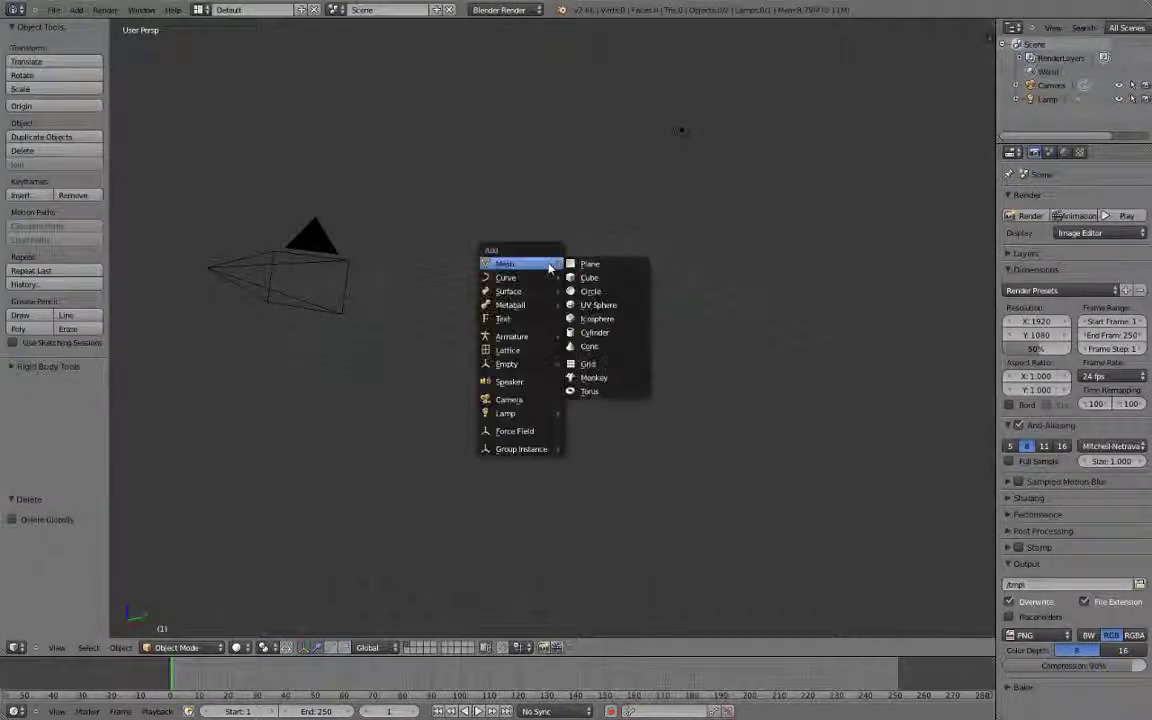
{"action": "left_click", "coordinate": [594, 377]}
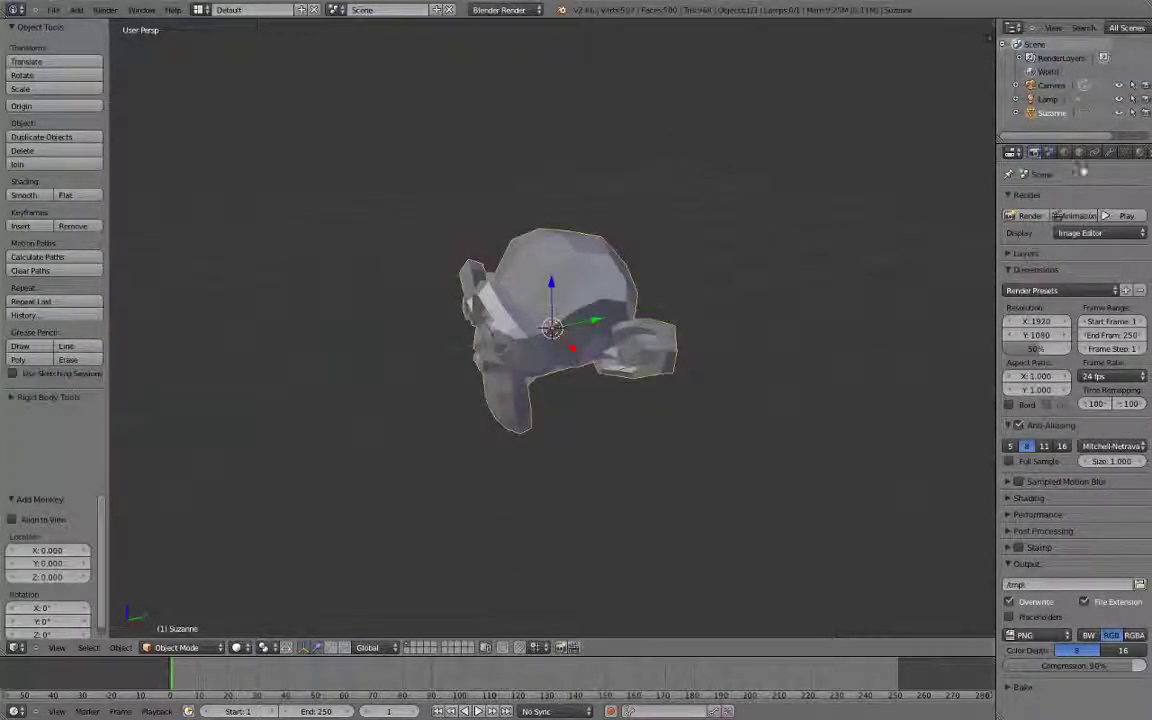
Add a Catmull-Clark Subdivision Surface modifier with View level 2 to the monkey and shade it smooth
{"action": "left_click", "coordinate": [1109, 152]}
{"action": "left_click", "coordinate": [1089, 204]}
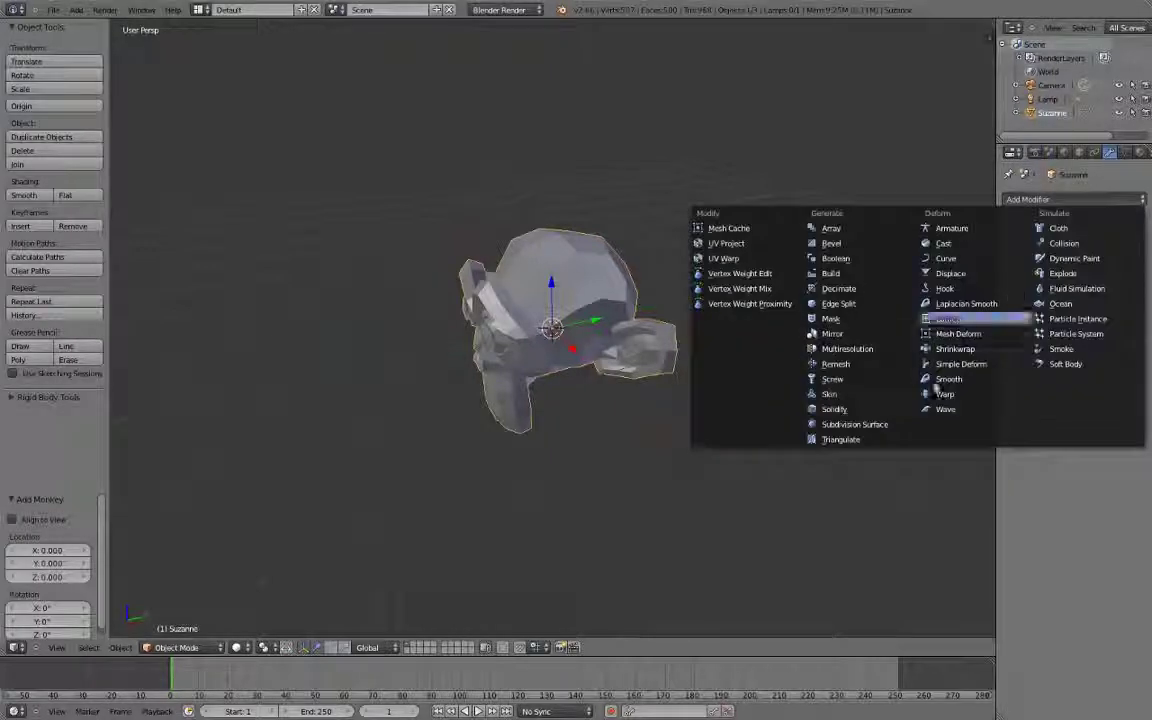
{"action": "left_click", "coordinate": [845, 424]}
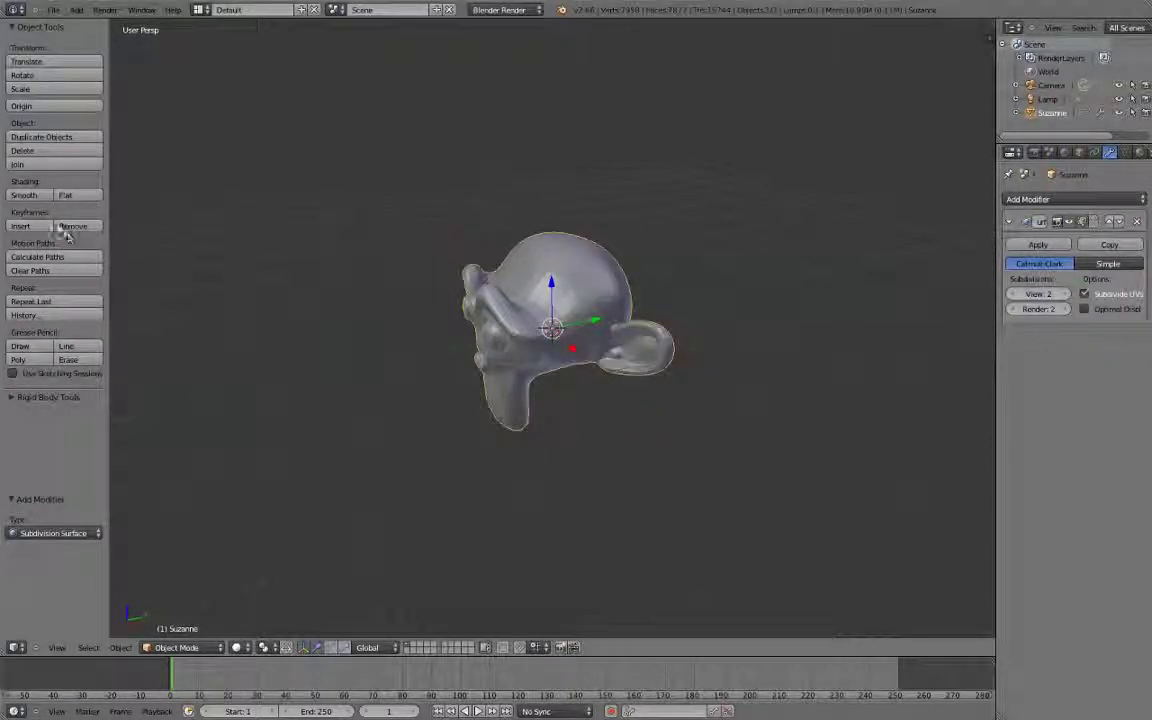
{"action": "left_click", "coordinate": [45, 196]}
{"action": "middle_click_drag", "start_coordinate": [472, 359], "coordinate": [512, 335]}
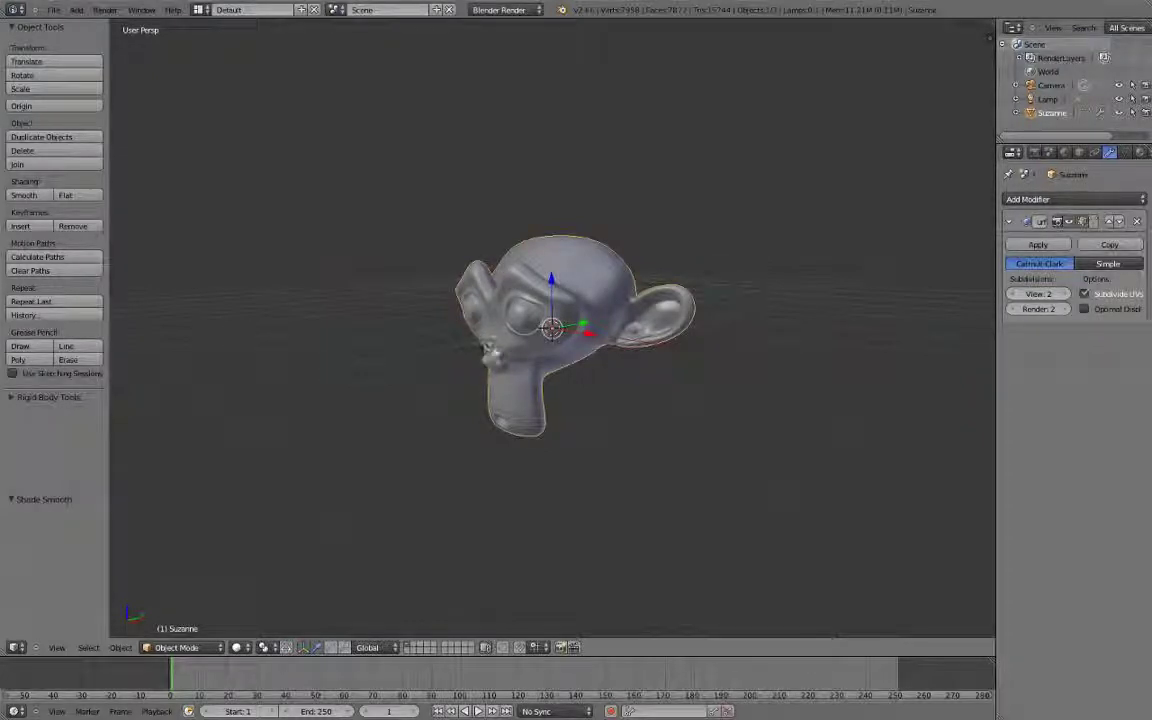
{"action": "scroll", "coordinate": [546, 341], "scroll_direction": "up", "scroll_amount": 2}
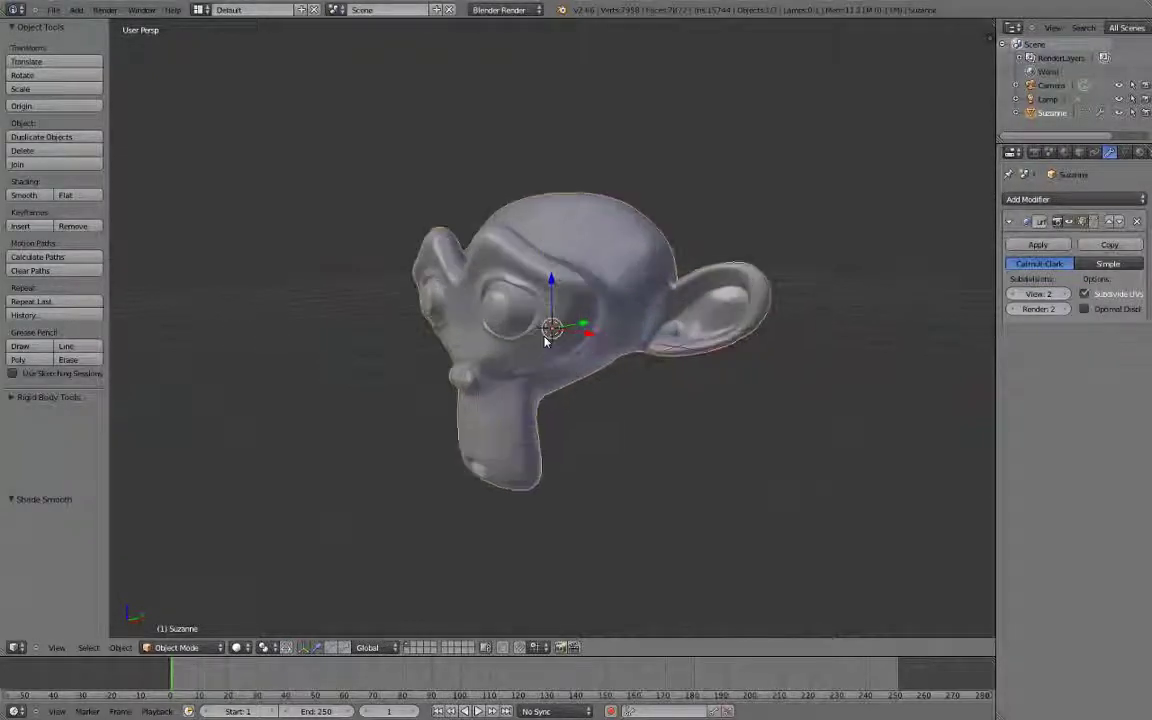
{"action": "scroll", "coordinate": [546, 341], "scroll_direction": "down", "scroll_amount": 2}
{"action": "scroll", "coordinate": [546, 341], "scroll_direction": "down", "scroll_amount": 2}
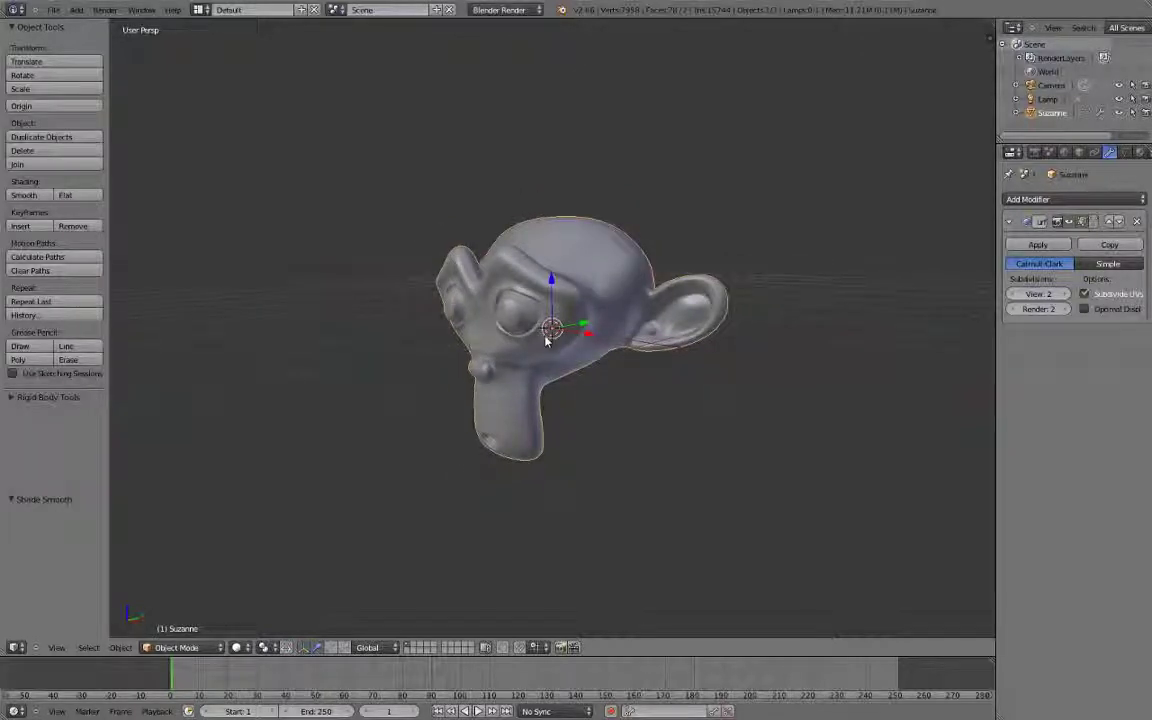
{"action": "mouse_move", "coordinate": [548, 331]}
{"action": "middle_mouse_down"}
{"action": "mouse_move", "coordinate": [566, 347]}
{"action": "mouse_move", "coordinate": [569, 335]}
{"action": "middle_mouse_up"}
{"action": "scroll", "coordinate": [569, 353], "scroll_direction": "up", "scroll_amount": 2}
{"action": "scroll", "coordinate": [569, 353], "scroll_direction": "down", "scroll_amount": 2}
{"action": "scroll", "coordinate": [569, 335], "scroll_direction": "up", "scroll_amount": 2}
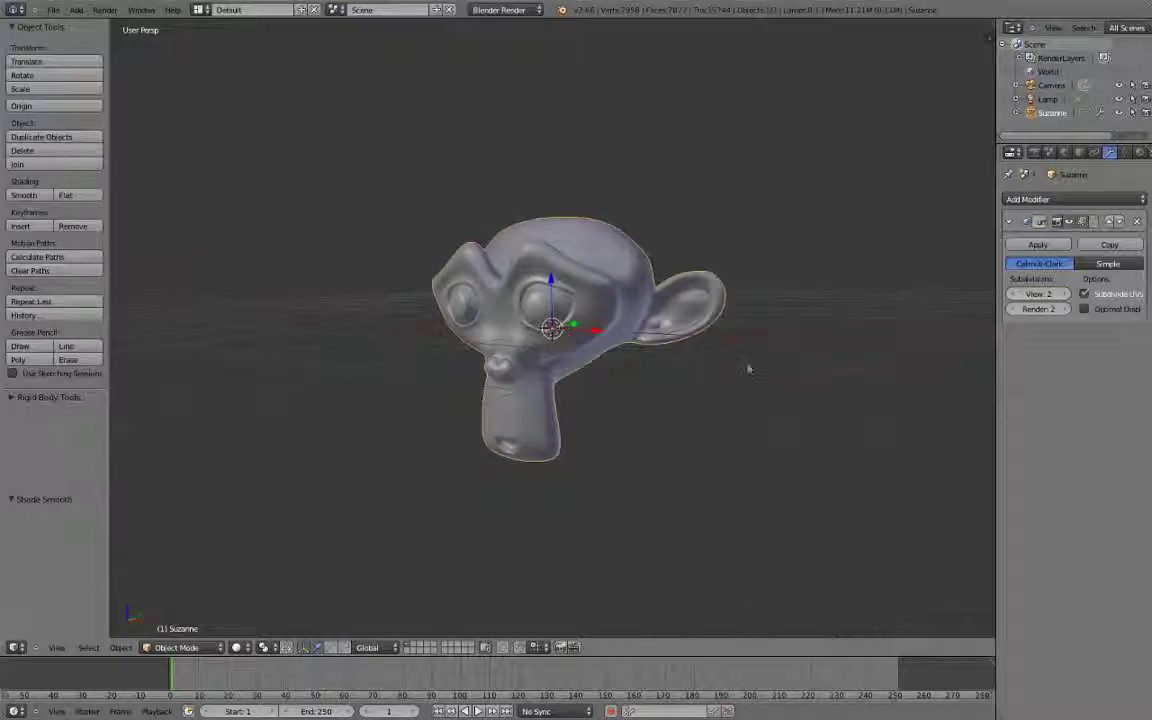
Enable Matcap shading in the viewport display settings and apply the glossy bronze matcap to the monkey
{"action": "key", "text": "n"}
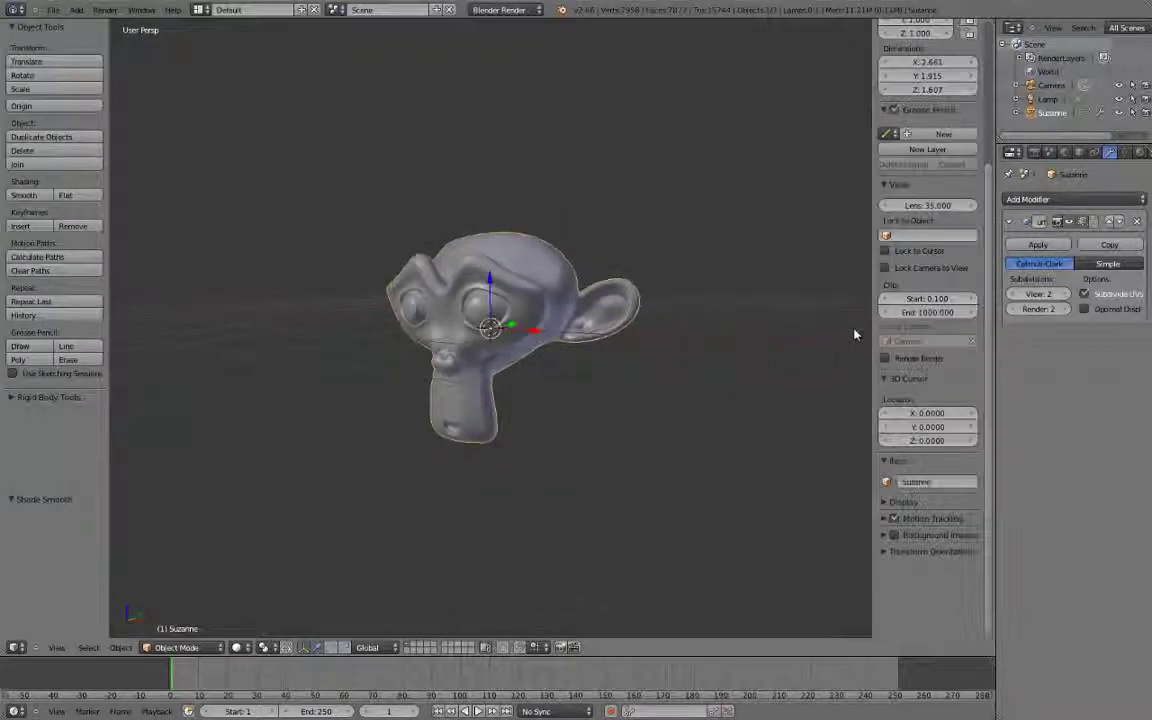
{"action": "left_click", "coordinate": [890, 503]}
{"action": "scroll", "coordinate": [905, 538], "scroll_direction": "down", "scroll_amount": 5}
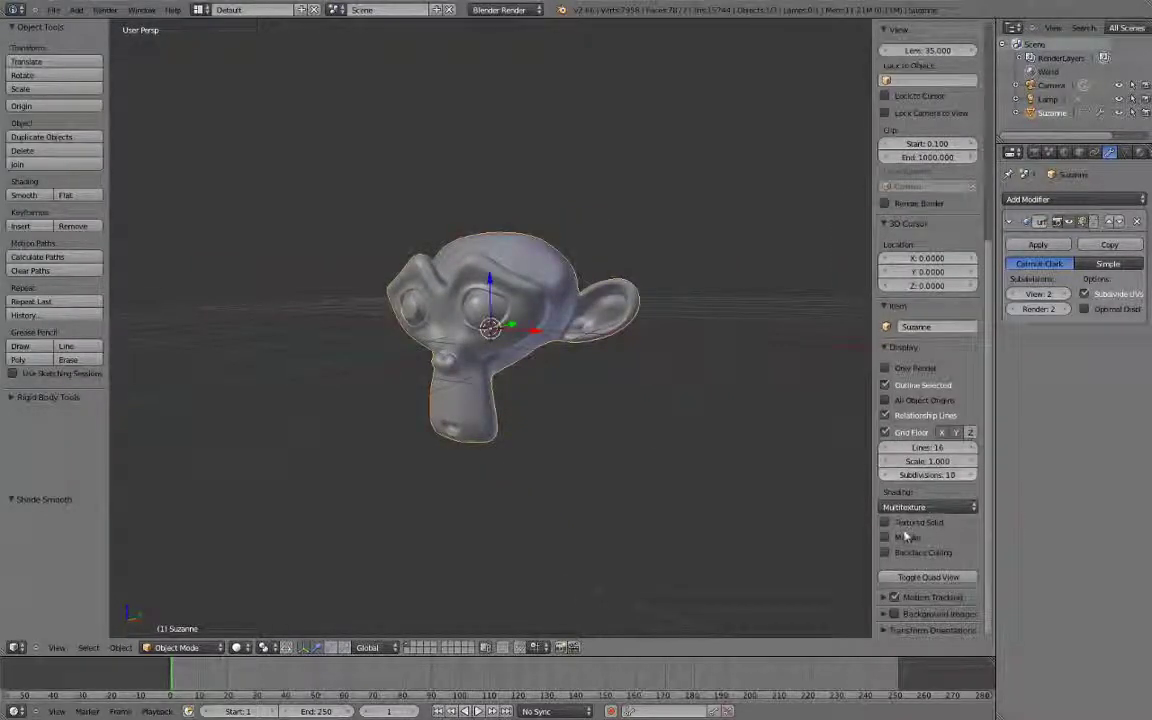
{"action": "left_click", "coordinate": [899, 539]}
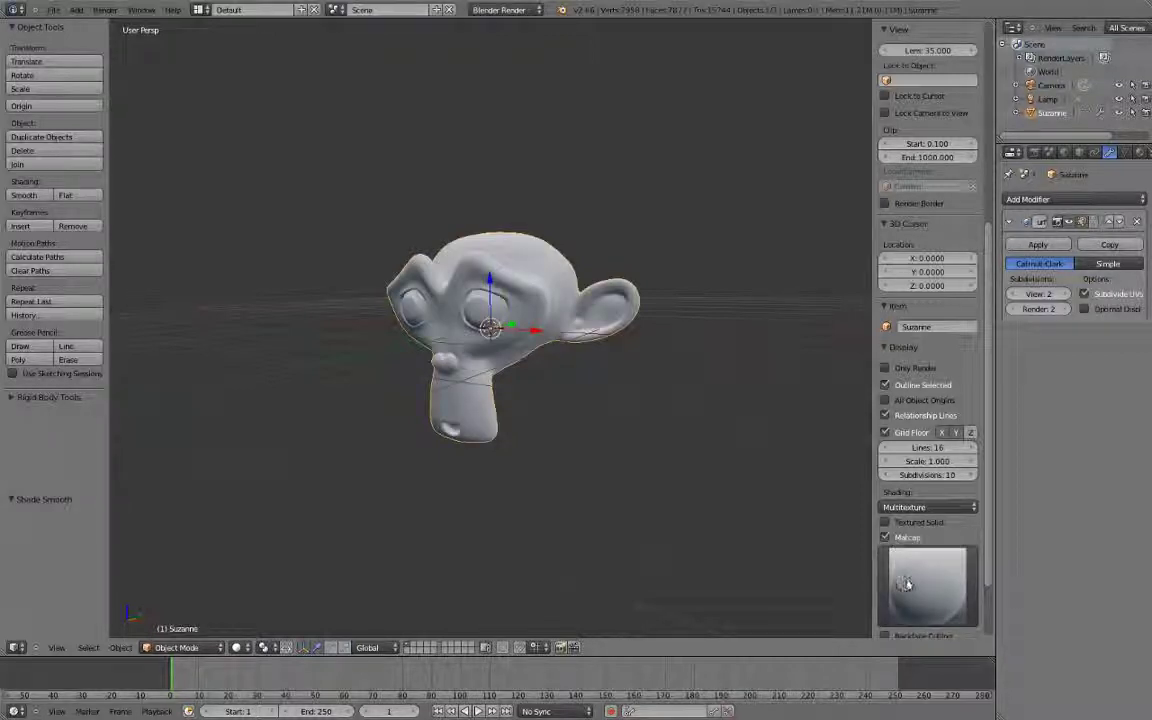
{"action": "left_click", "coordinate": [909, 585]}
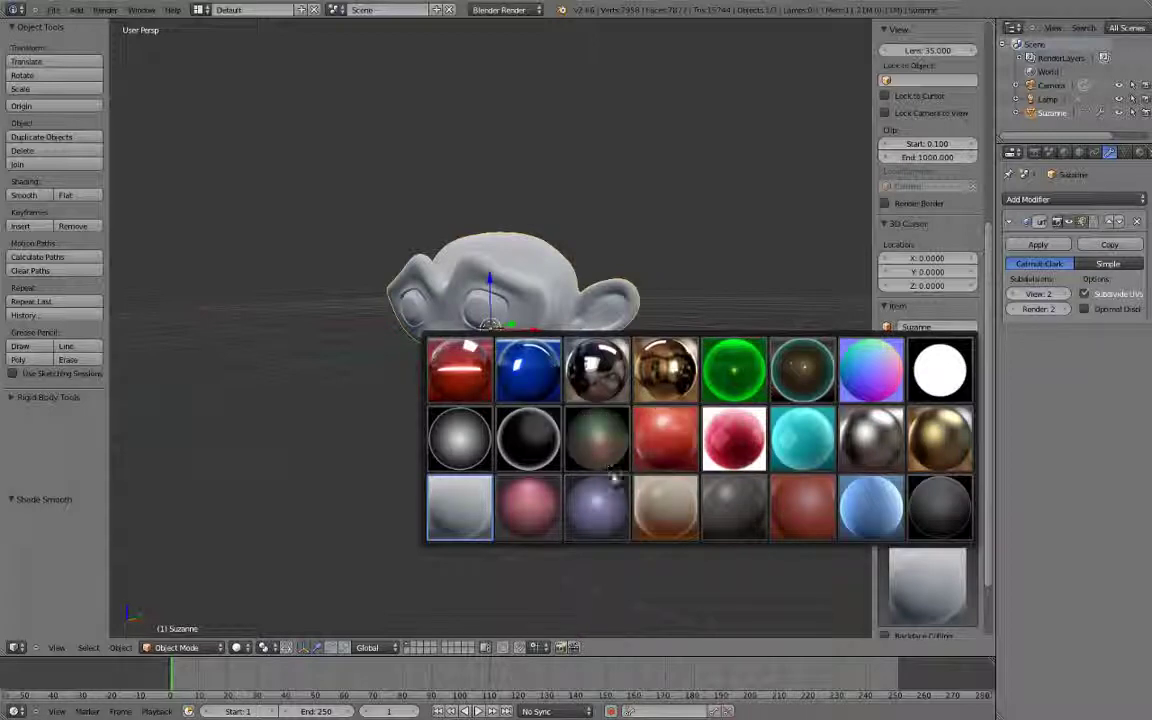
{"action": "left_click", "coordinate": [662, 368]}
{"action": "middle_click_drag", "start_coordinate": [650, 380], "coordinate": [669, 331]}
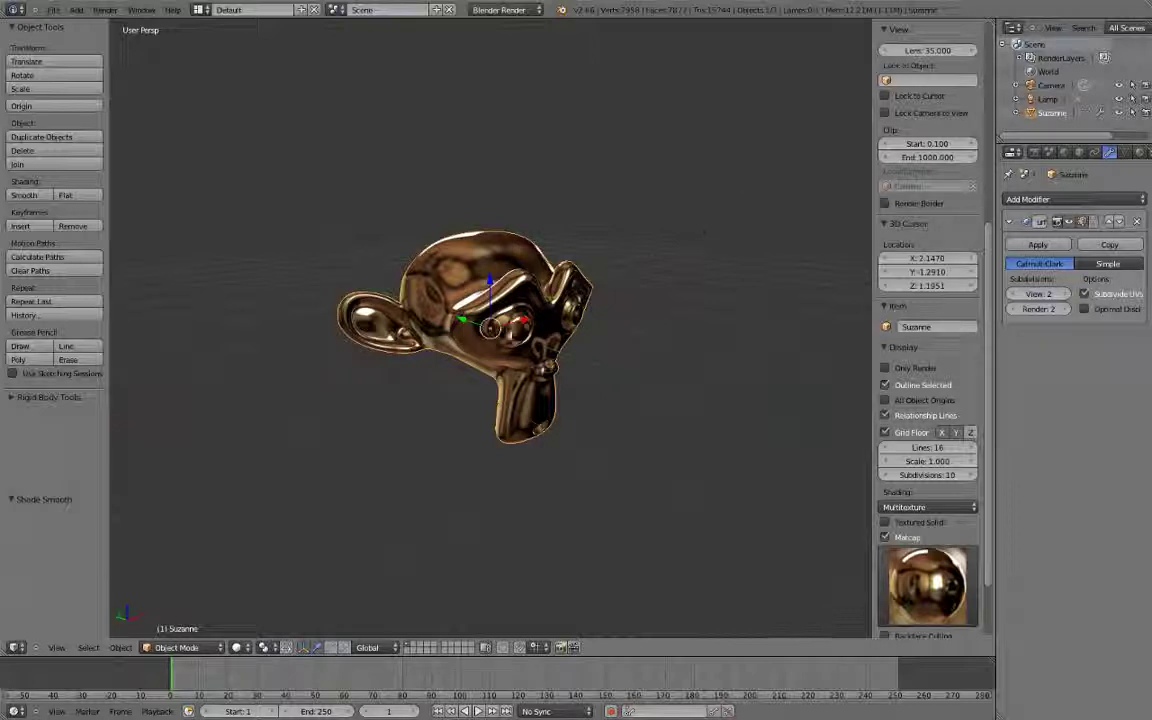
Deselect the monkey and examine the bronze matcap reflections on its surface from several angles
{"action": "left_click", "coordinate": [735, 199]}
{"action": "key", "text": "Tab"}
{"action": "key", "text": "Tab"}
{"action": "key", "text": "a"}
{"action": "middle_click_drag", "start_coordinate": [509, 340], "coordinate": [400, 280]}
Open the recent file monsterblend1.blend and switch the creature from Sculpt Mode to Object Mode
{"action": "left_click", "coordinate": [53, 9]}
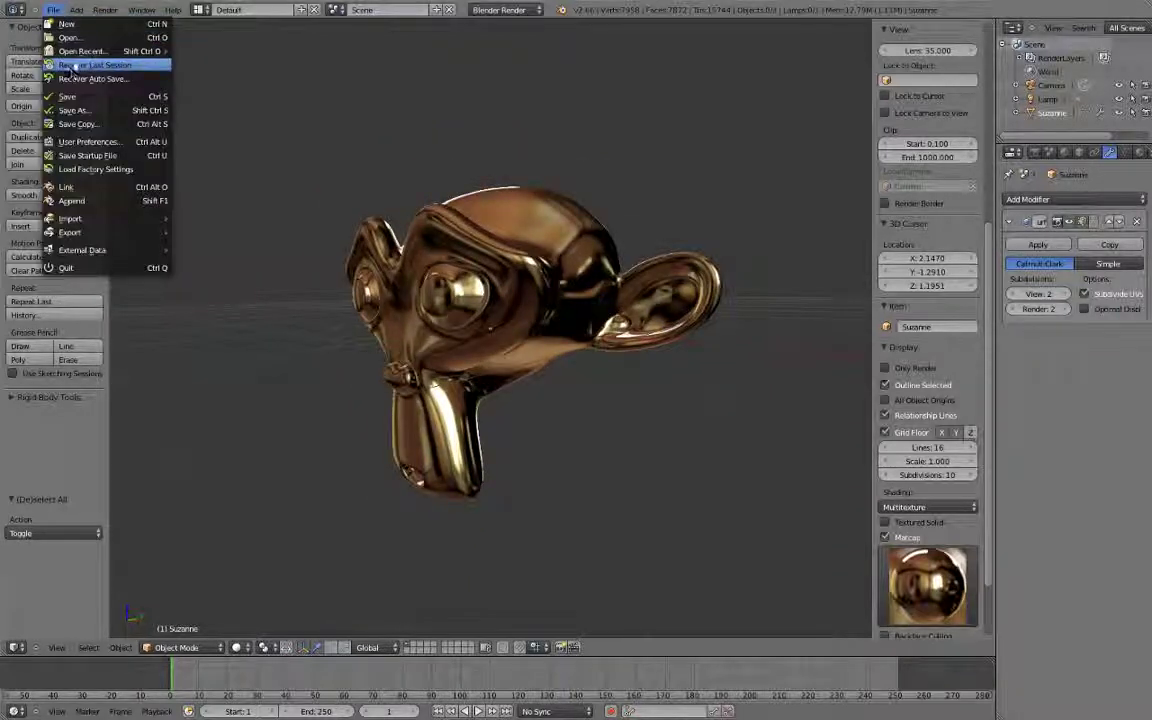
{"action": "mouse_move", "coordinate": [95, 51]}
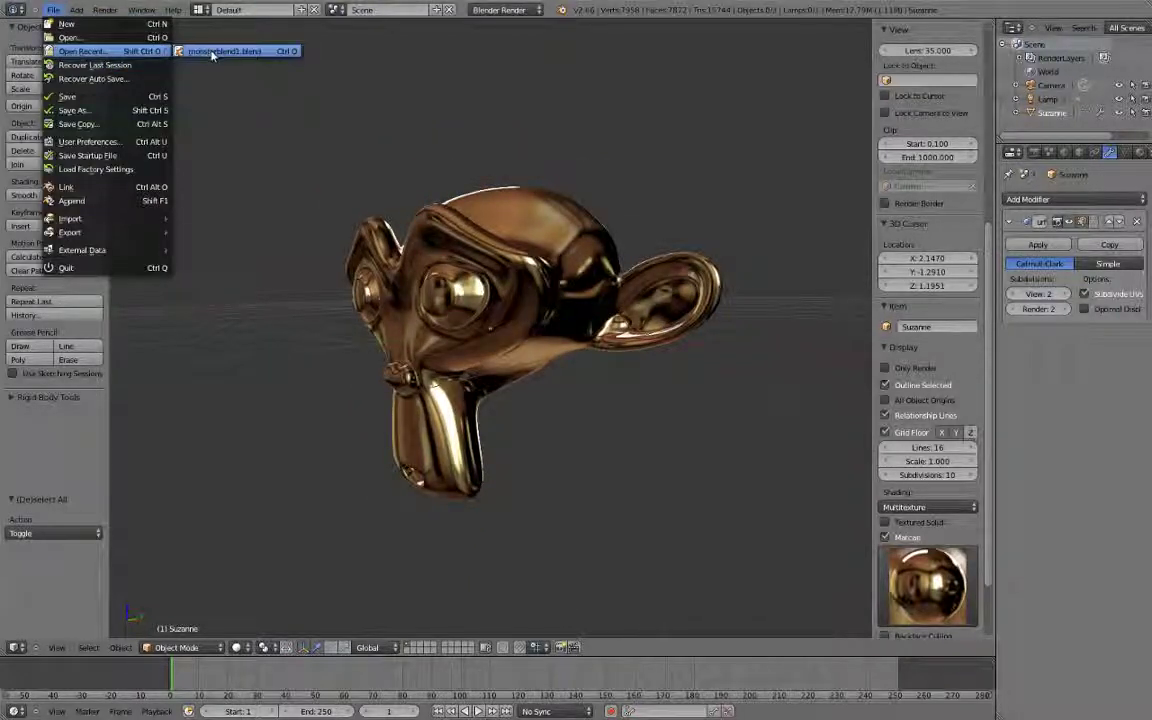
{"action": "left_click", "coordinate": [211, 51]}
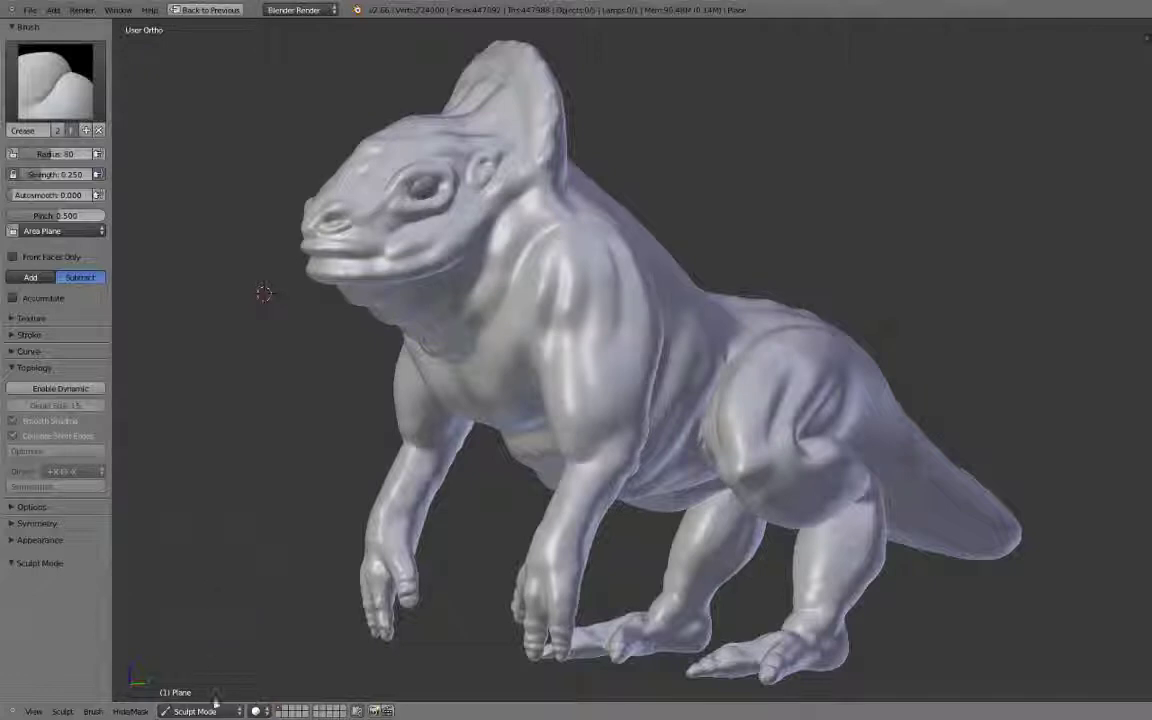
{"action": "left_click", "coordinate": [215, 707]}
{"action": "left_click", "coordinate": [195, 697]}
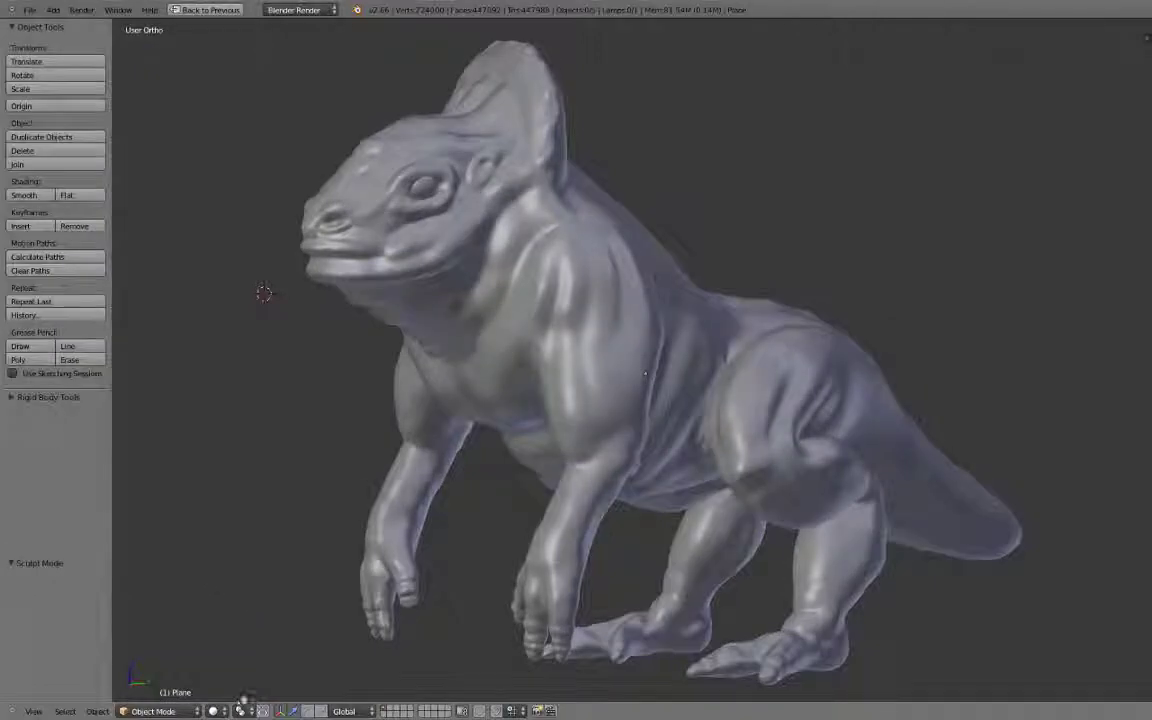
Enable Matcap shading for the creature sculpt, apply the beige clay matcap, and inspect the body from the side
{"action": "key", "text": "n"}
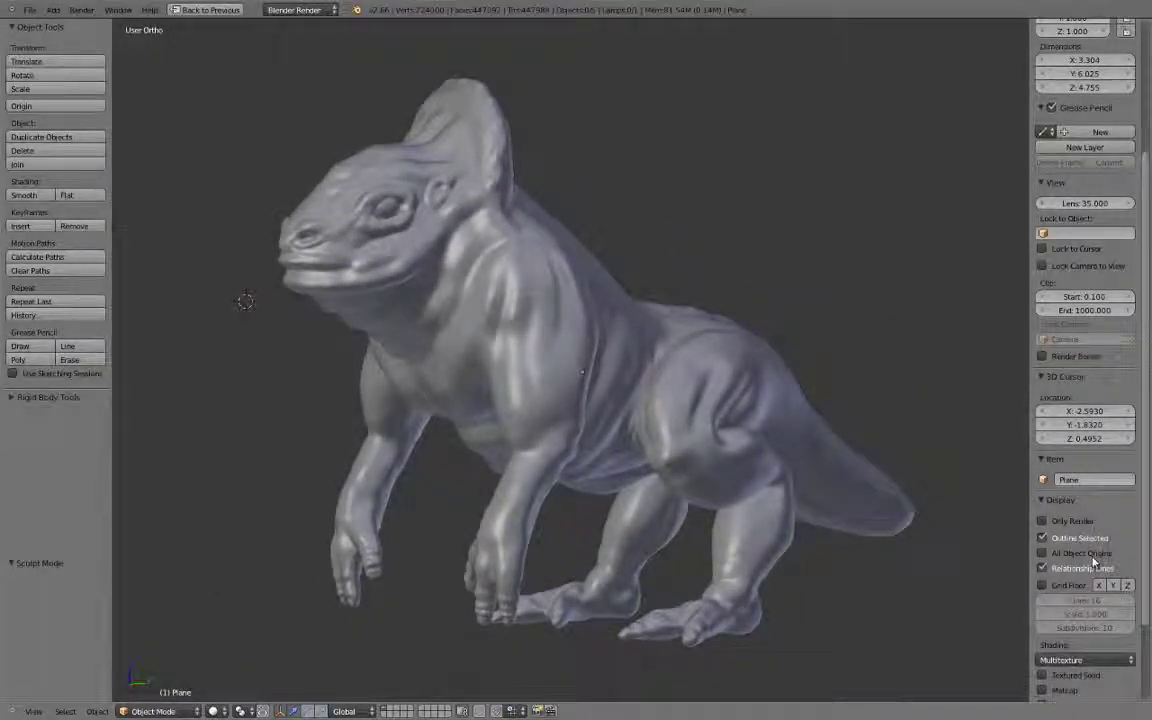
{"action": "scroll", "coordinate": [1093, 563], "scroll_direction": "down", "scroll_amount": 4}
{"action": "left_click", "coordinate": [1042, 585]}
{"action": "left_click", "coordinate": [1085, 630]}
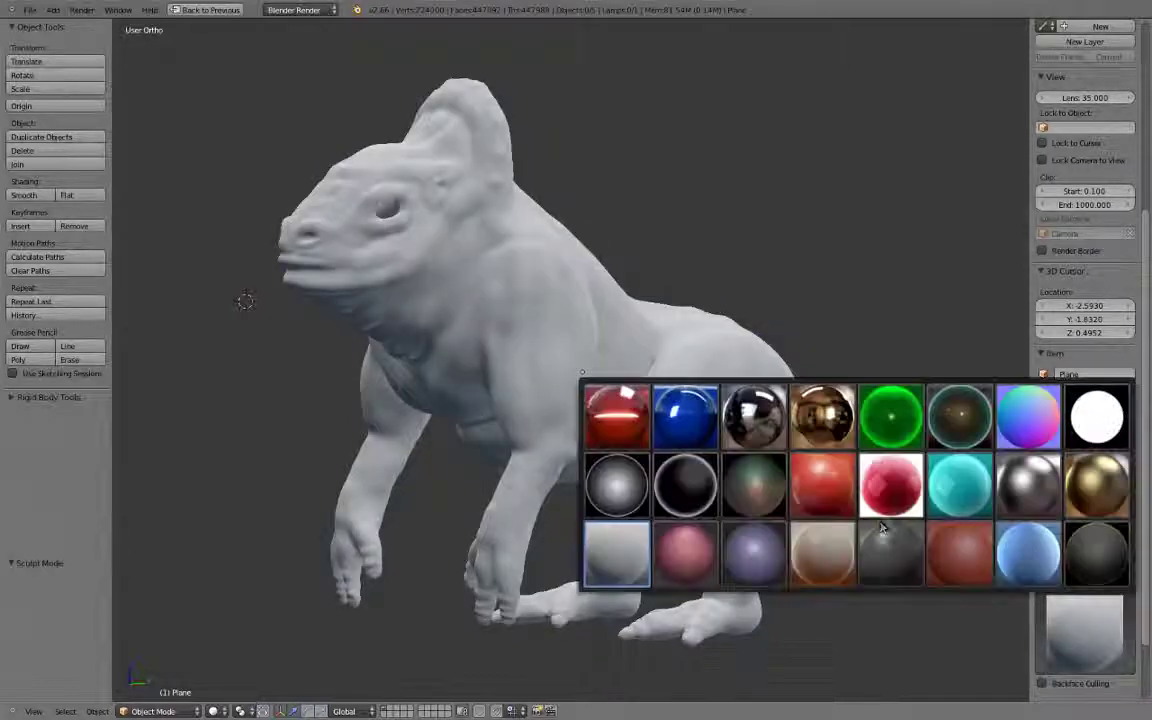
{"action": "left_click", "coordinate": [820, 555]}
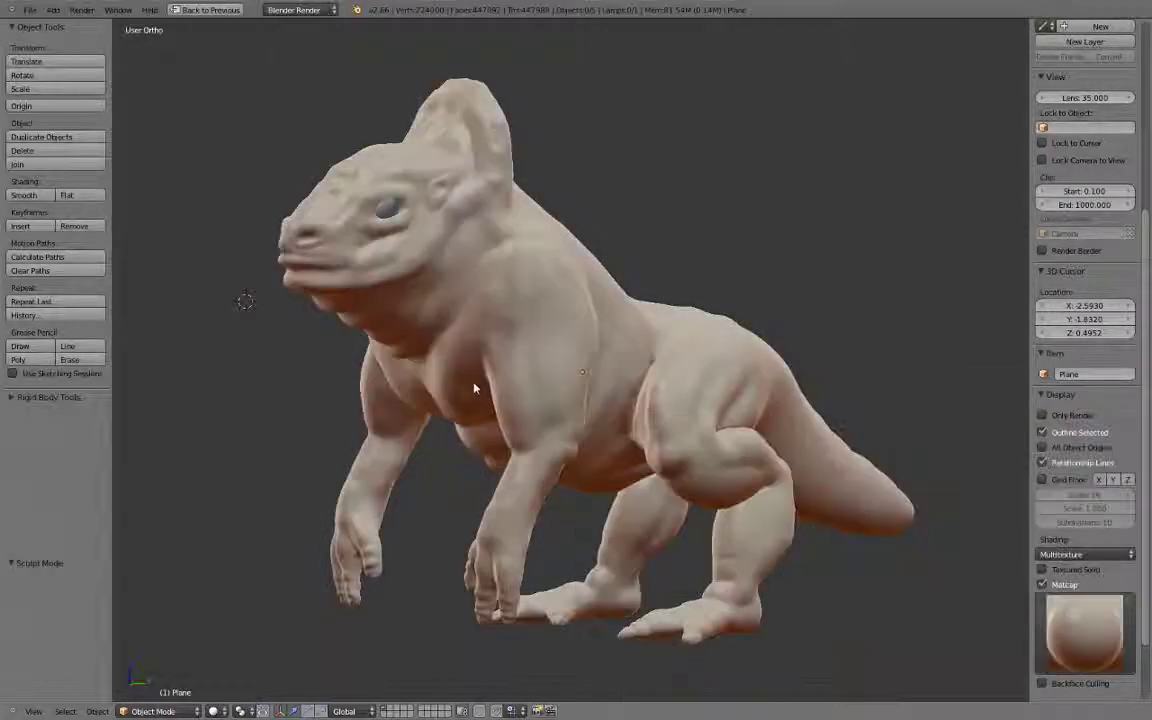
{"action": "middle_click_drag", "start_coordinate": [426, 344], "coordinate": [630, 404]}
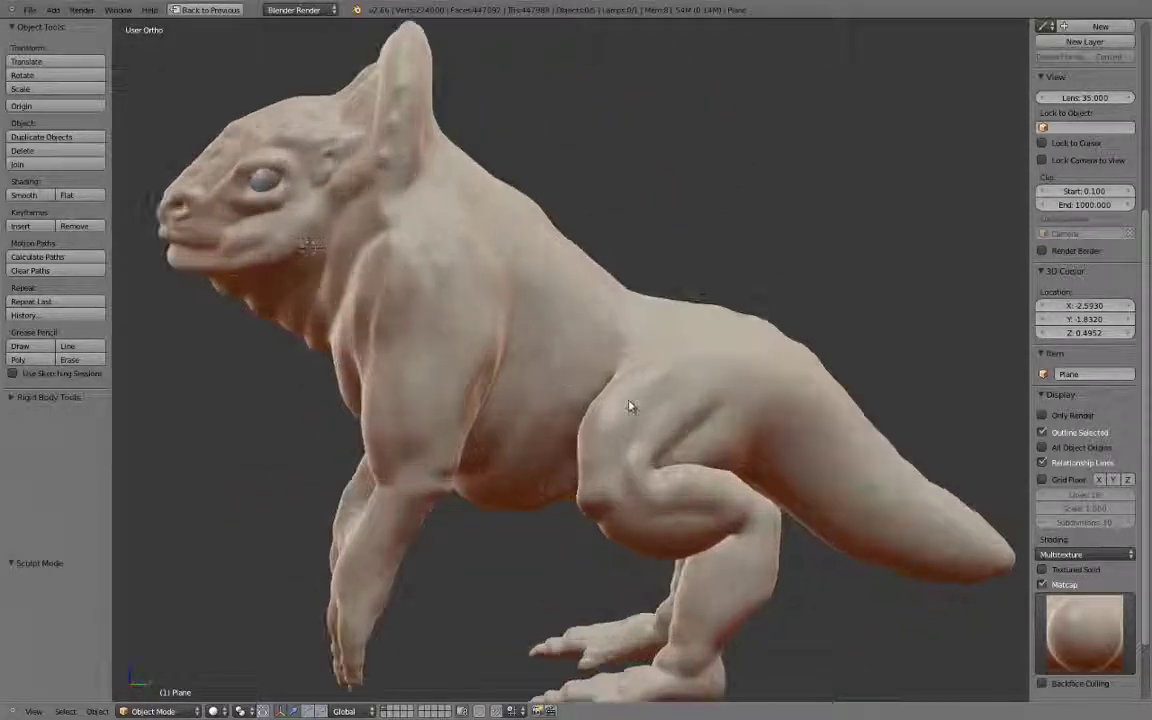
{"action": "scroll", "coordinate": [607, 406], "scroll_direction": "down", "scroll_amount": 2}
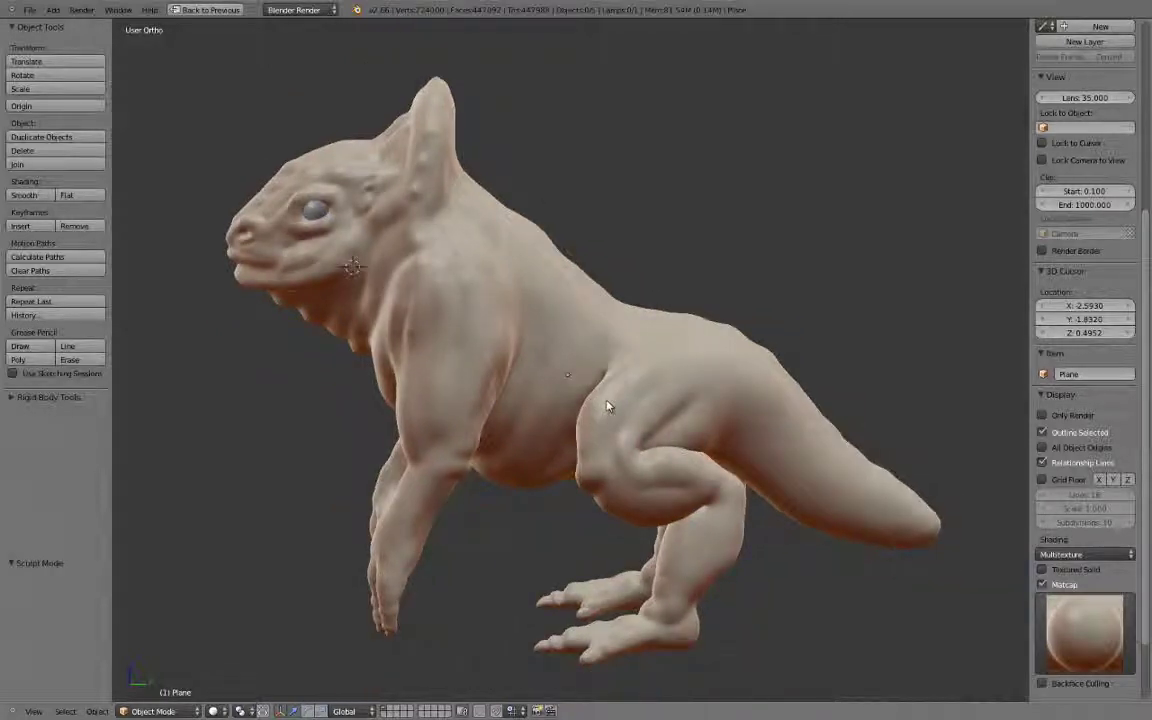
Try the light-centred grey matcap with the thin rim on the creature, followed by the plain dark grey matcap
{"action": "left_click", "coordinate": [1070, 628]}
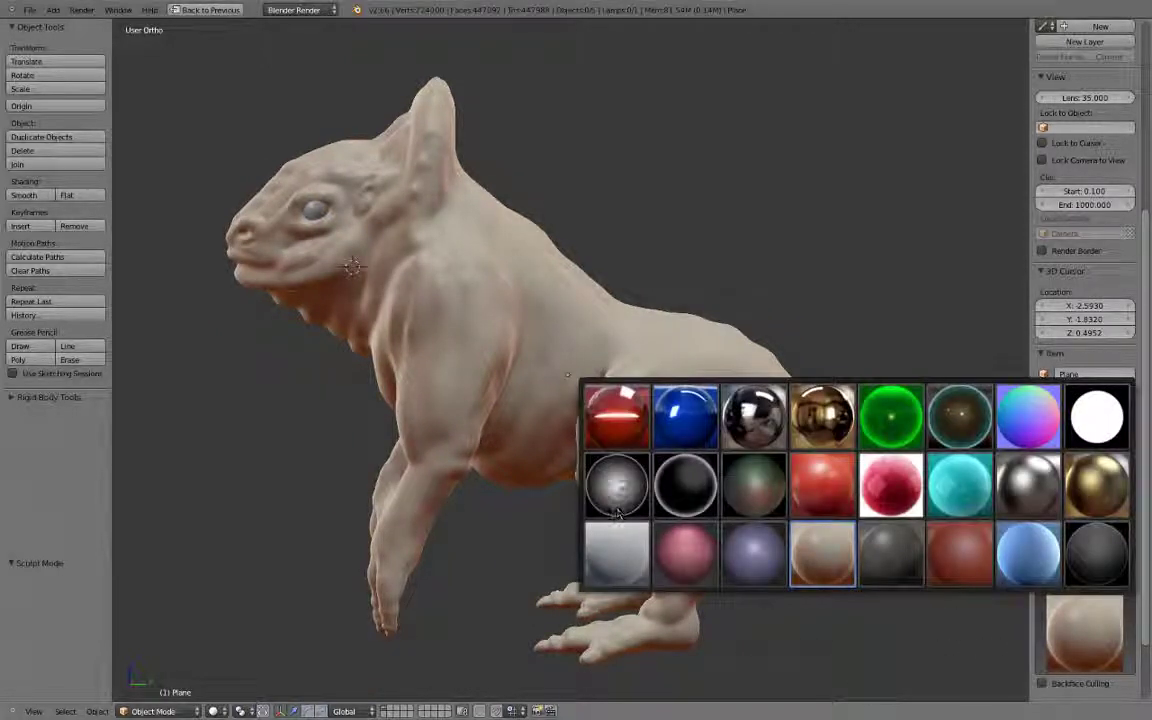
{"action": "left_click", "coordinate": [617, 488]}
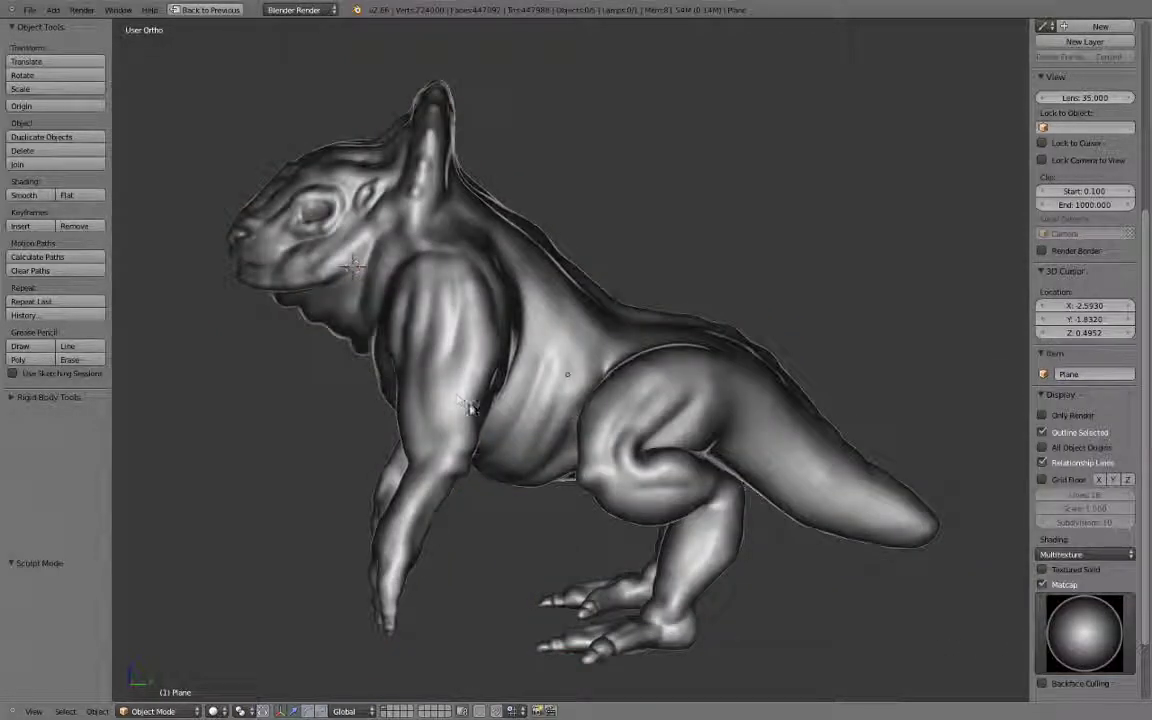
{"action": "mouse_move", "coordinate": [469, 405]}
{"action": "middle_mouse_down"}
{"action": "mouse_move", "coordinate": [589, 396]}
{"action": "mouse_move", "coordinate": [615, 370]}
{"action": "mouse_move", "coordinate": [622, 293]}
{"action": "mouse_move", "coordinate": [437, 424]}
{"action": "mouse_move", "coordinate": [396, 422]}
{"action": "mouse_move", "coordinate": [455, 415]}
{"action": "middle_mouse_up"}
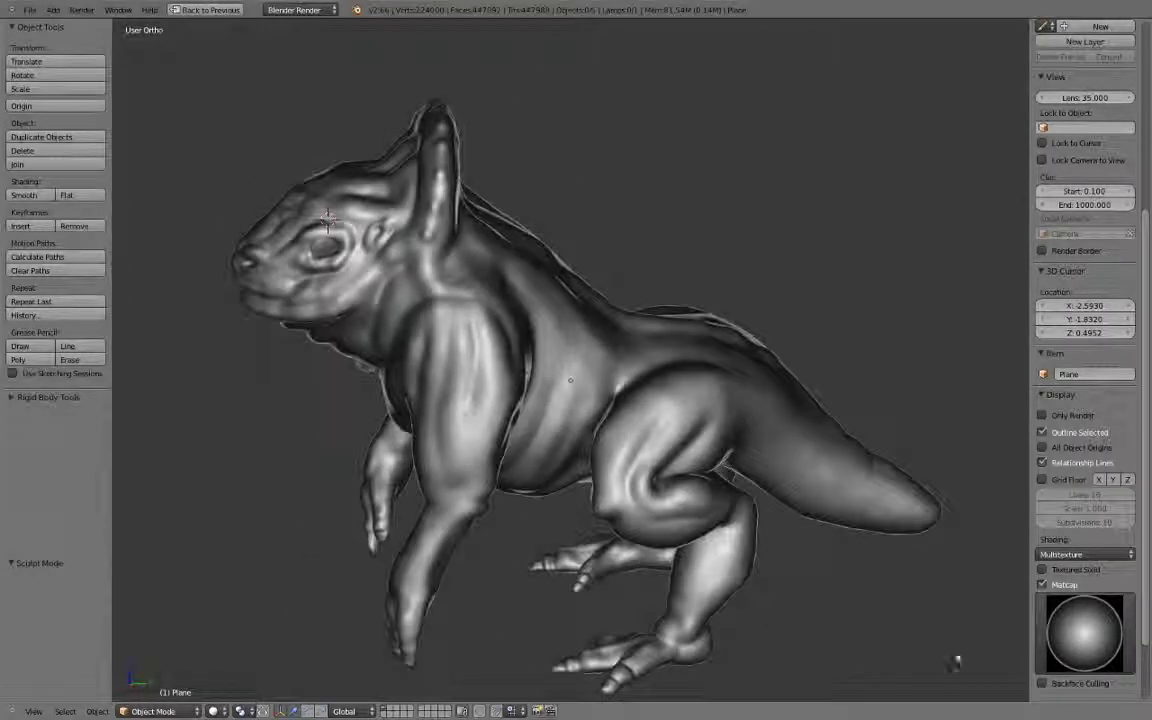
{"action": "left_click", "coordinate": [1066, 645]}
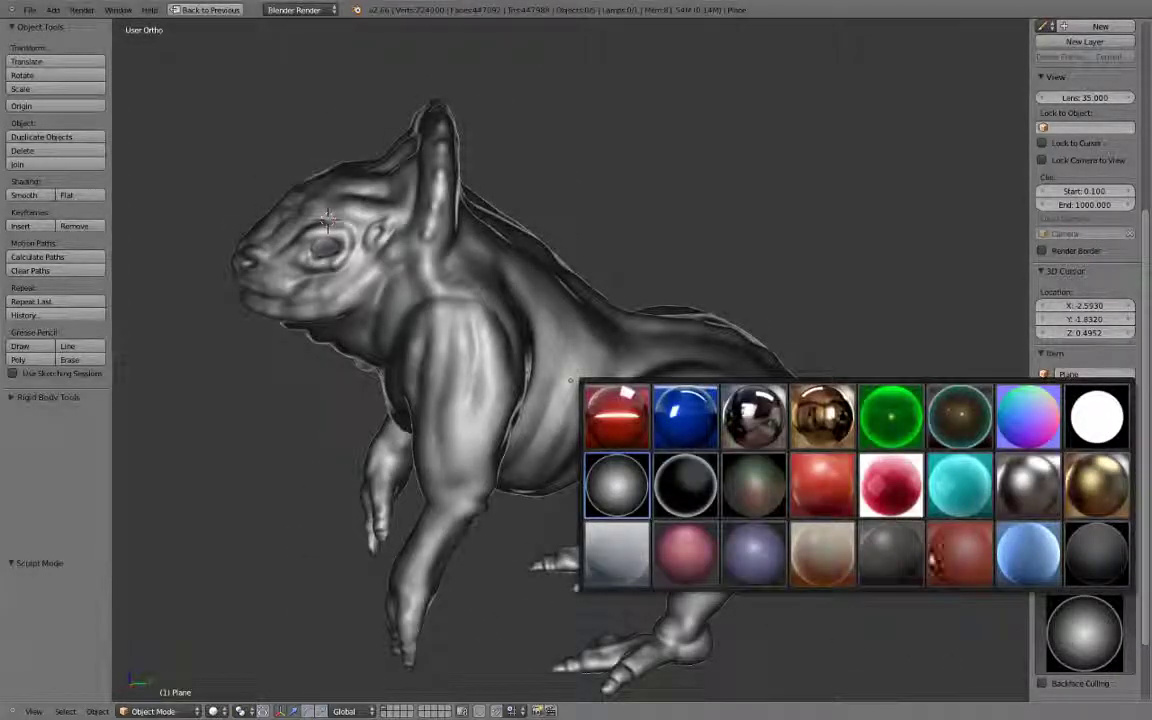
{"action": "left_click", "coordinate": [886, 556]}
{"action": "middle_click_drag", "start_coordinate": [538, 437], "coordinate": [643, 476]}
Try the red clay matcap on the creature, then apply the black matcap with the bright white rim
{"action": "left_click", "coordinate": [1080, 643]}
{"action": "left_click", "coordinate": [1104, 646]}
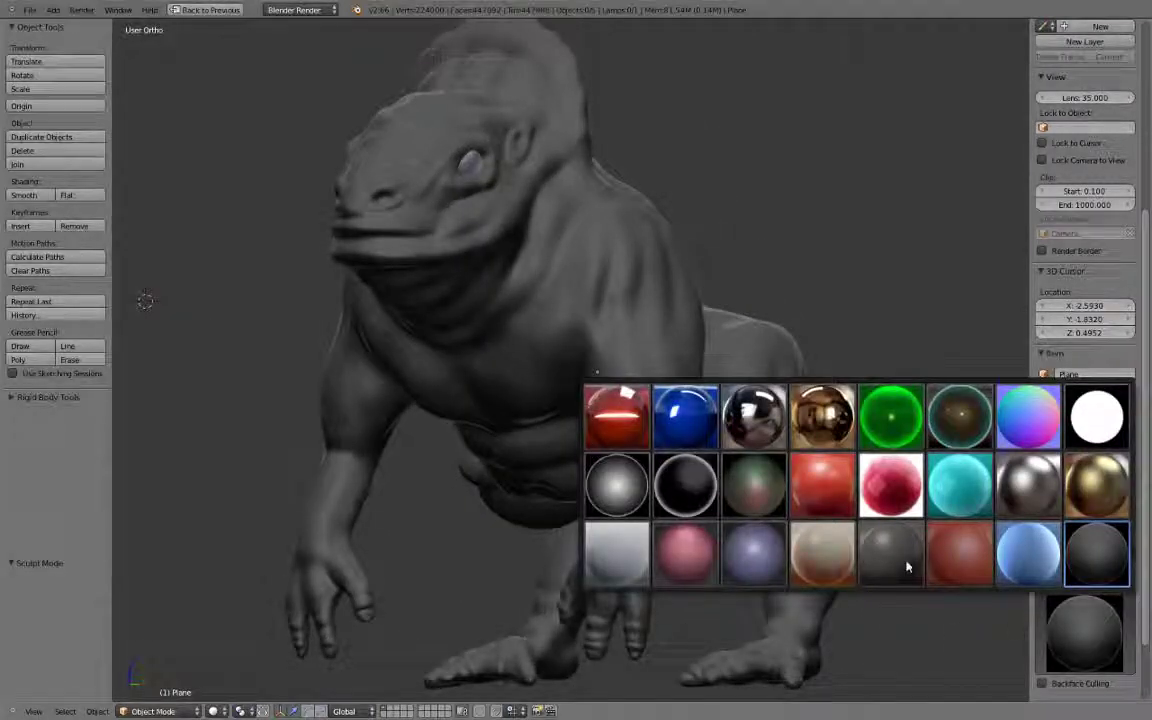
{"action": "left_click", "coordinate": [950, 551]}
{"action": "middle_click_drag", "start_coordinate": [682, 488], "coordinate": [828, 537]}
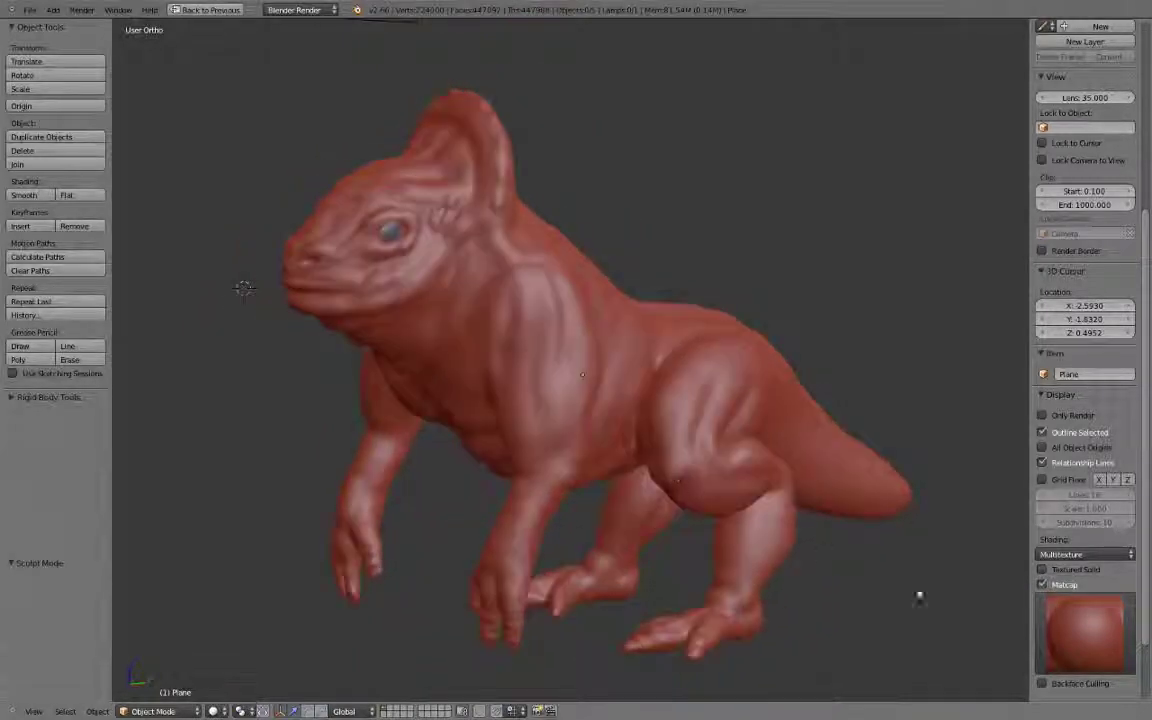
{"action": "left_click", "coordinate": [1090, 637]}
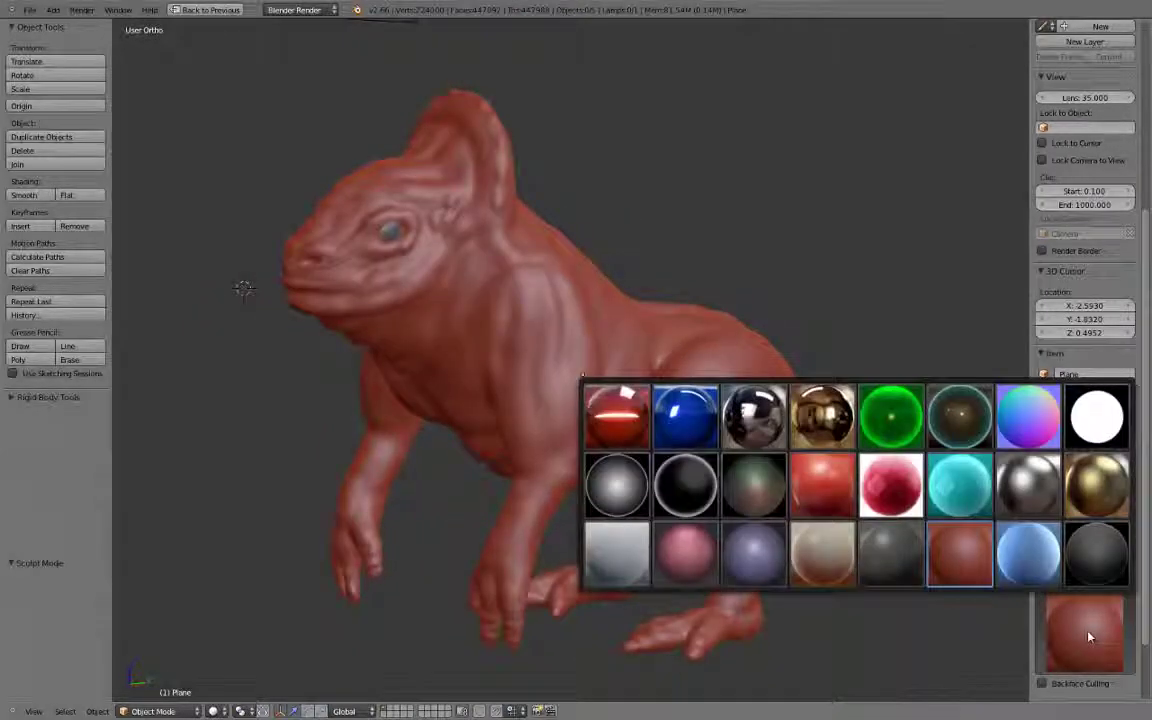
{"action": "left_click", "coordinate": [697, 485]}
{"action": "mouse_move", "coordinate": [541, 410]}
{"action": "middle_mouse_down"}
{"action": "mouse_move", "coordinate": [589, 458]}
{"action": "mouse_move", "coordinate": [578, 440]}
{"action": "mouse_move", "coordinate": [714, 442]}
{"action": "mouse_move", "coordinate": [607, 427]}
{"action": "mouse_move", "coordinate": [533, 391]}
{"action": "middle_mouse_up"}
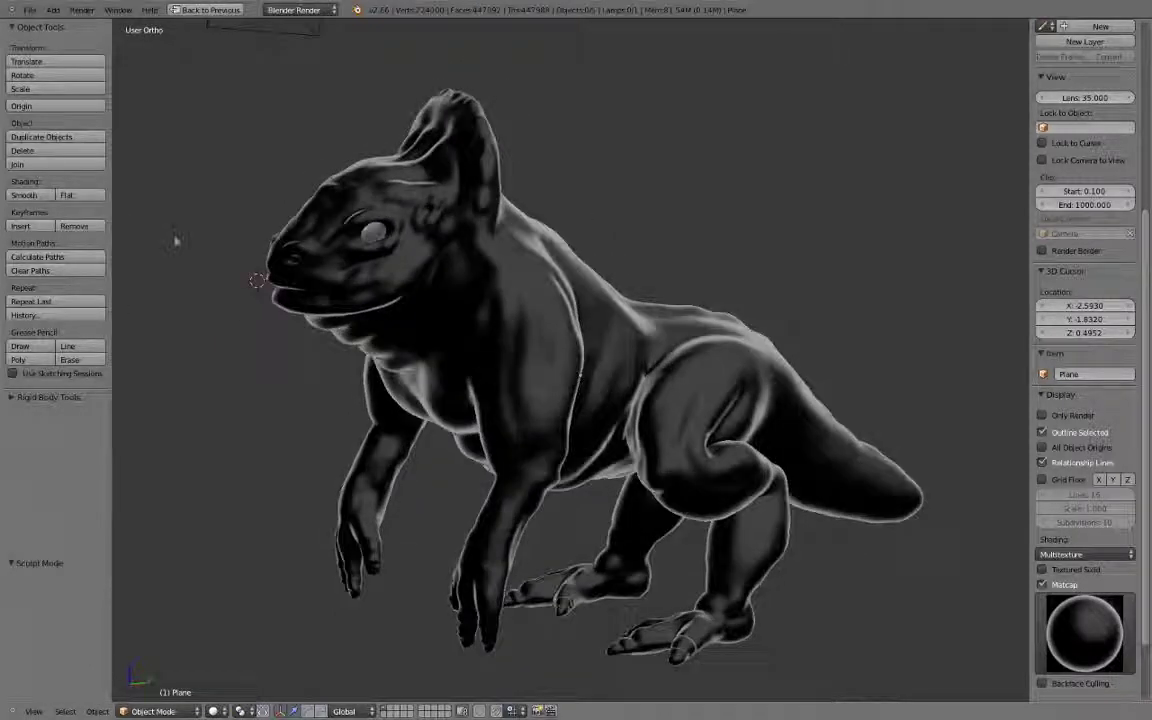
Reload the start-up file to replace the creature sculpt with the default cube scene
{"action": "left_click", "coordinate": [30, 10]}
{"action": "left_click", "coordinate": [30, 26]}
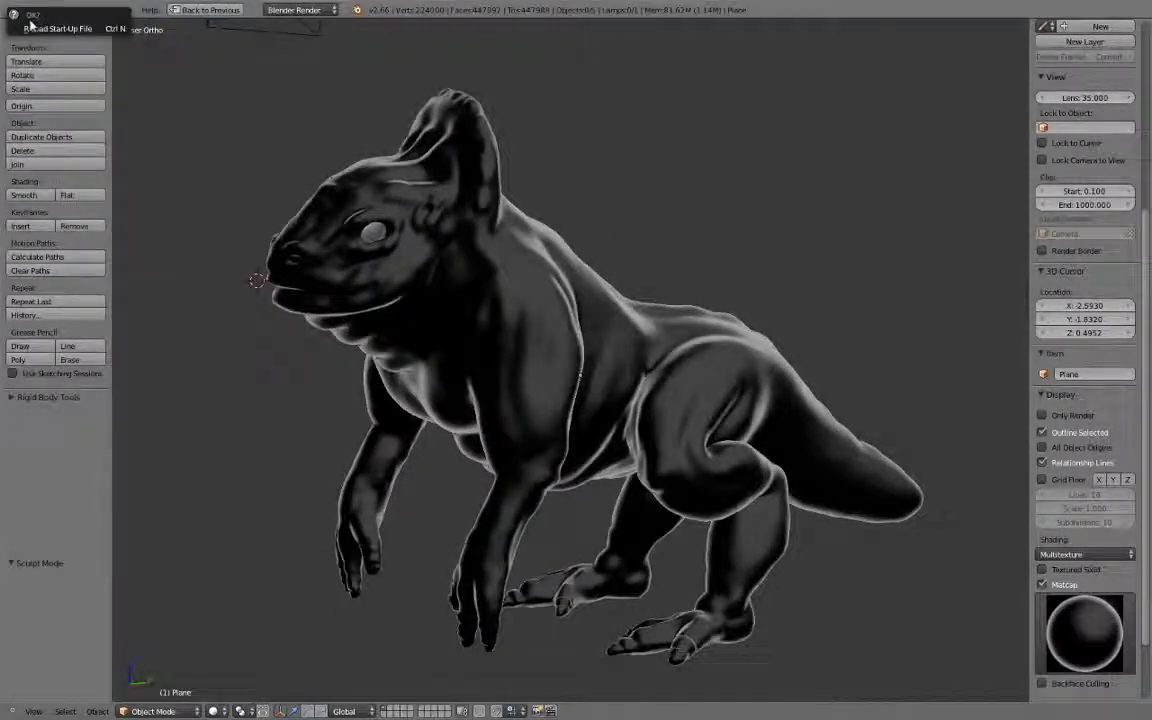
{"action": "left_click", "coordinate": [32, 28]}
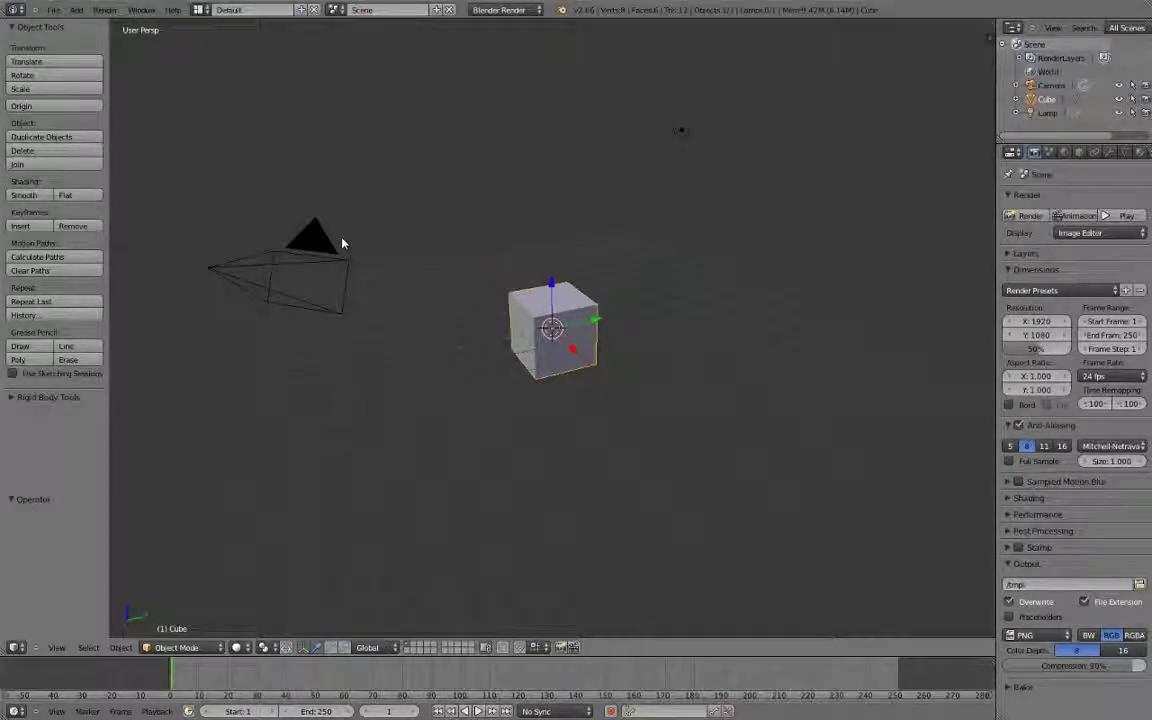
Enable Keep Session under Auto Save in the File user preferences and close the preferences window
{"action": "left_click", "coordinate": [54, 11]}
{"action": "left_click", "coordinate": [90, 141]}
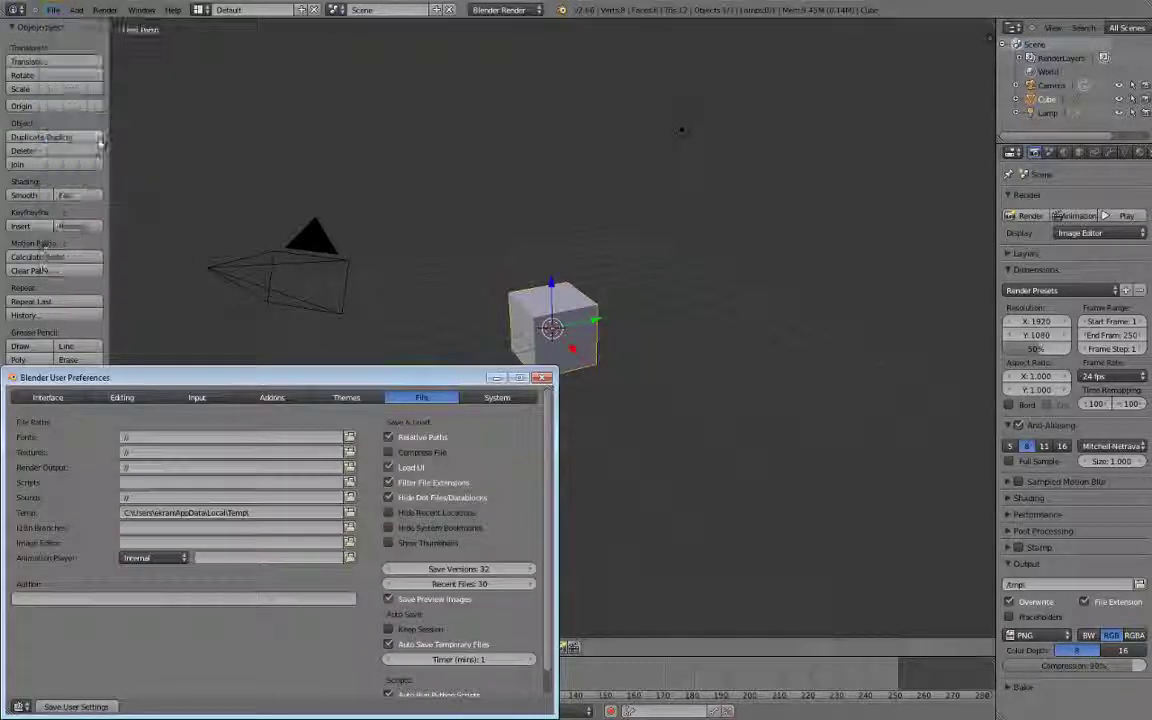
{"action": "left_click_drag", "start_coordinate": [281, 378], "coordinate": [341, 179]}
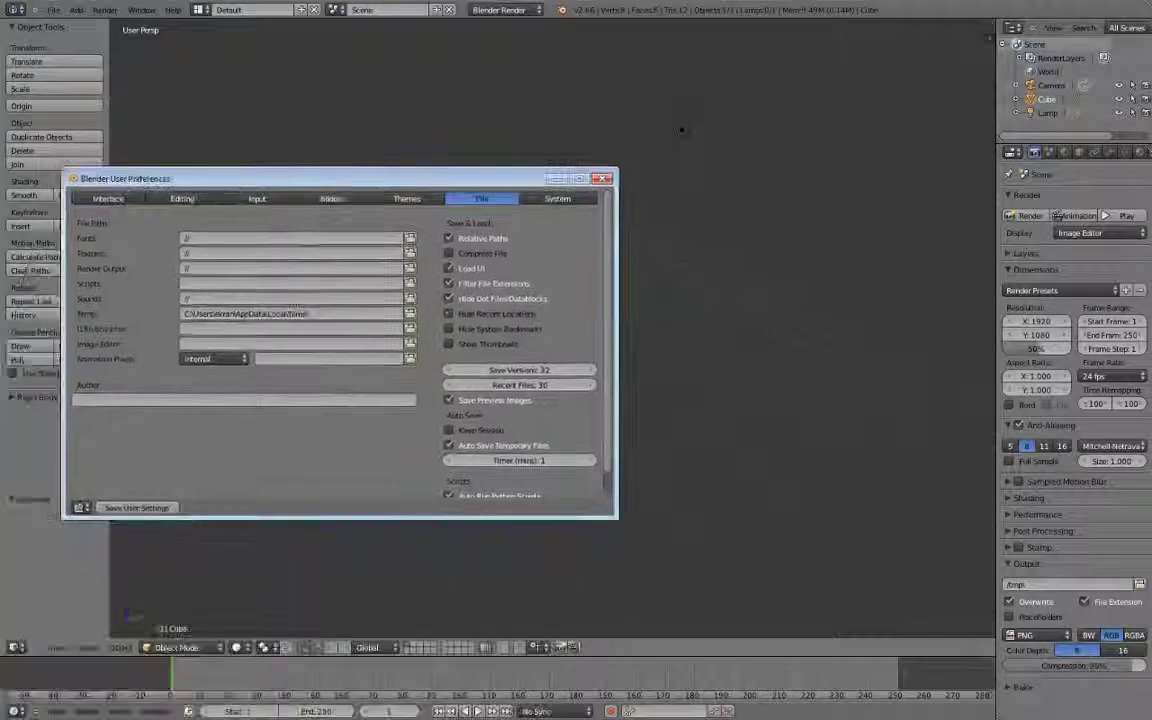
{"action": "left_click", "coordinate": [478, 436]}
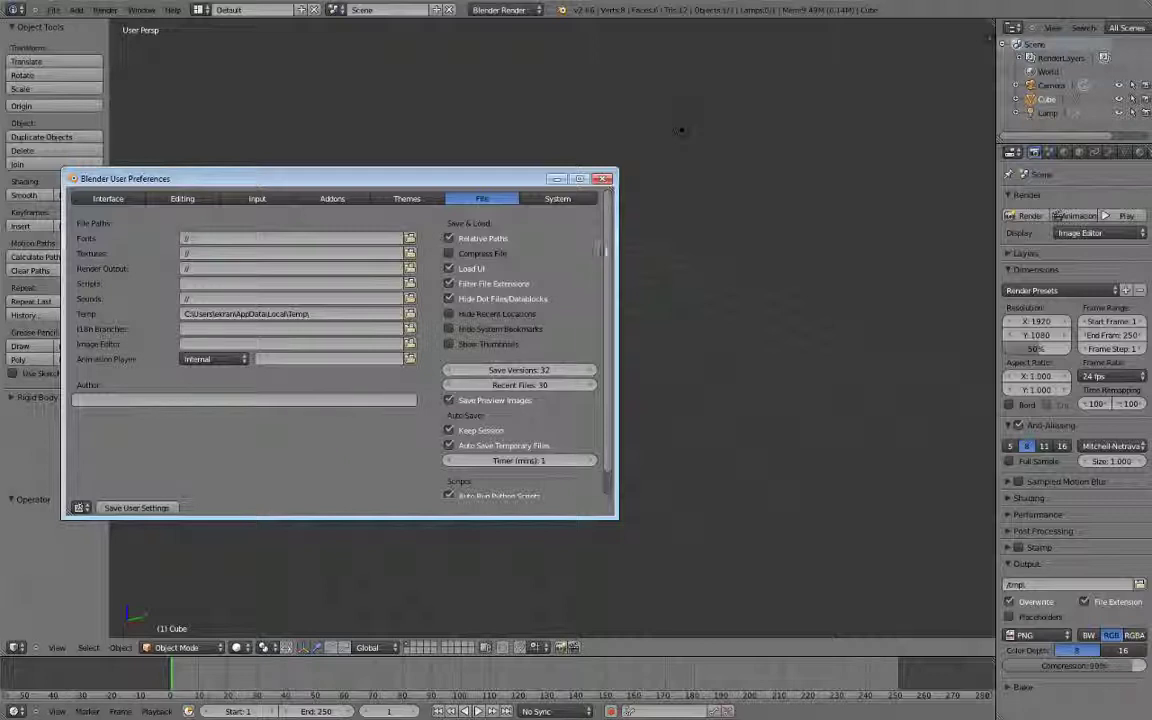
{"action": "left_click", "coordinate": [602, 178]}
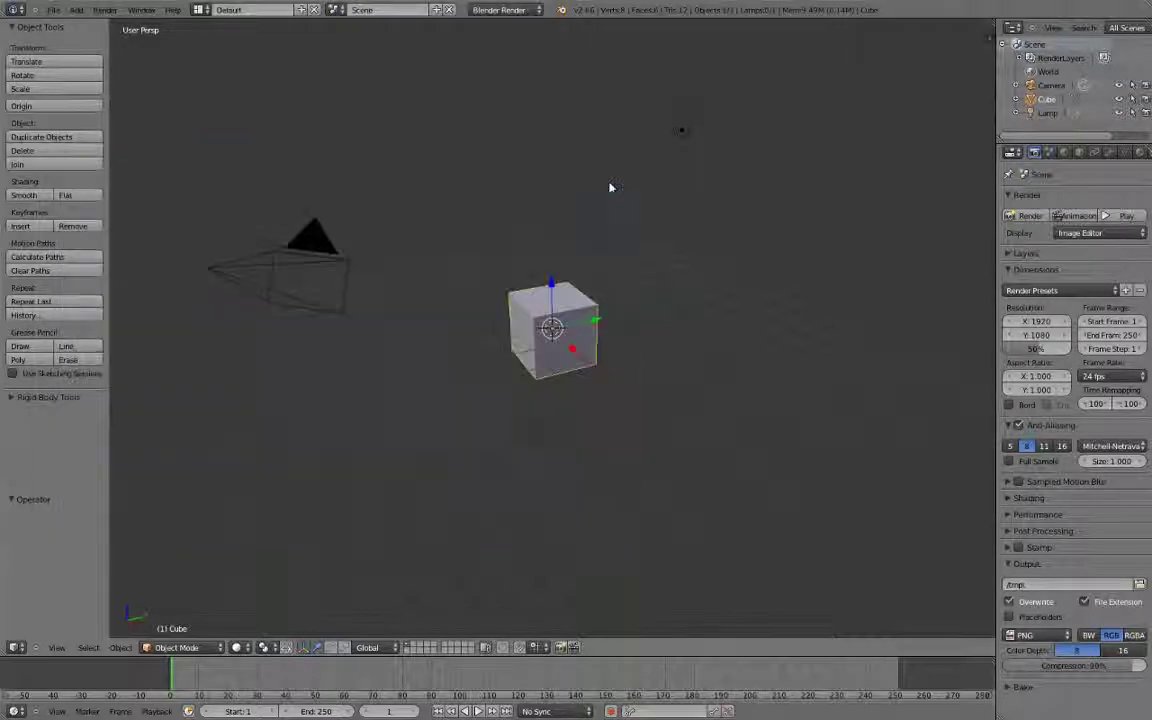
Duplicate the default cube and move the copy about 3.8 units along the Y axis
{"action": "key", "text": "shift+d"}
{"action": "right_click", "coordinate": [555, 332]}
{"action": "key", "text": "g"}
{"action": "key", "text": "y"}
{"action": "left_click", "coordinate": [697, 300]}
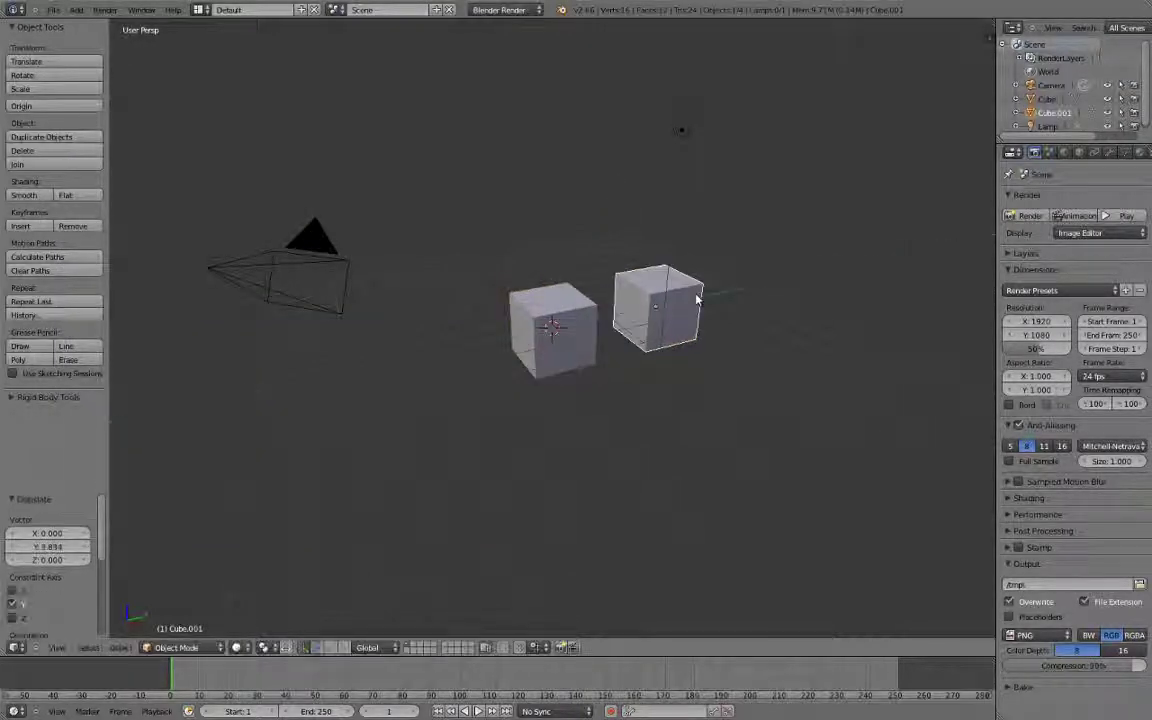
Make two more cube copies, offset along X and Y, to form a two-by-two group of four cubes, and quit Blender
{"action": "key", "text": "shift+d"}
{"action": "key", "text": "y"}
{"action": "left_click", "coordinate": [741, 331]}
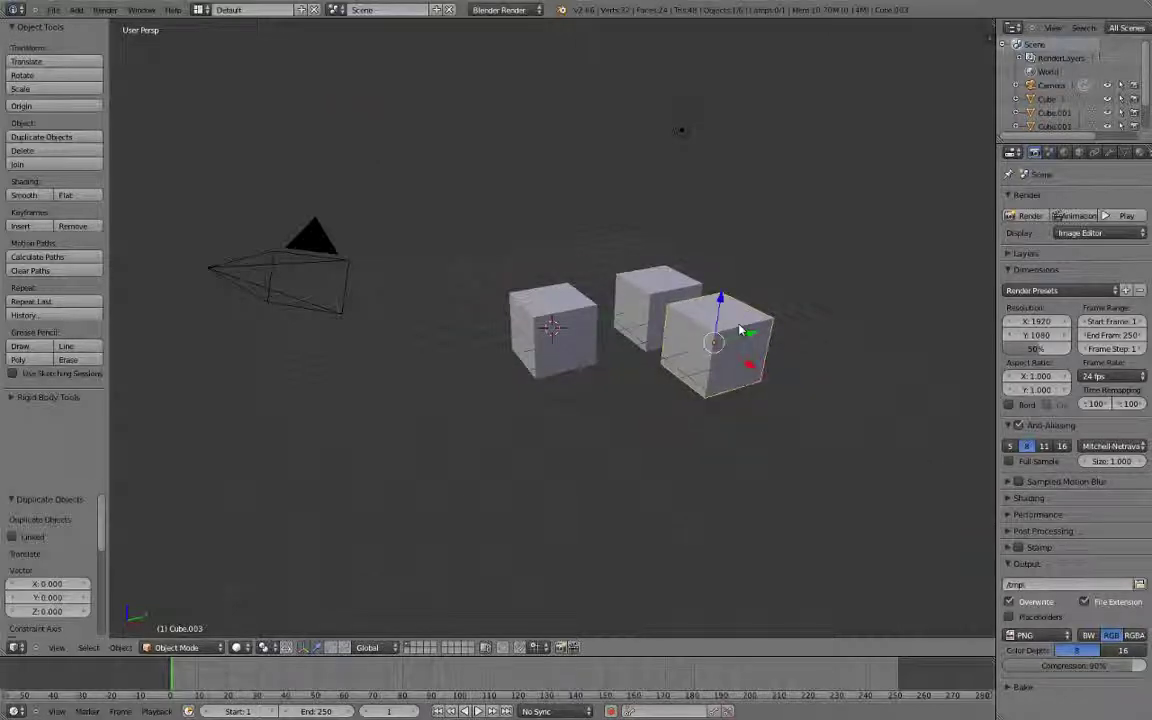
{"action": "key", "text": "shift+d"}
{"action": "key", "text": "x"}
{"action": "left_click", "coordinate": [643, 375]}
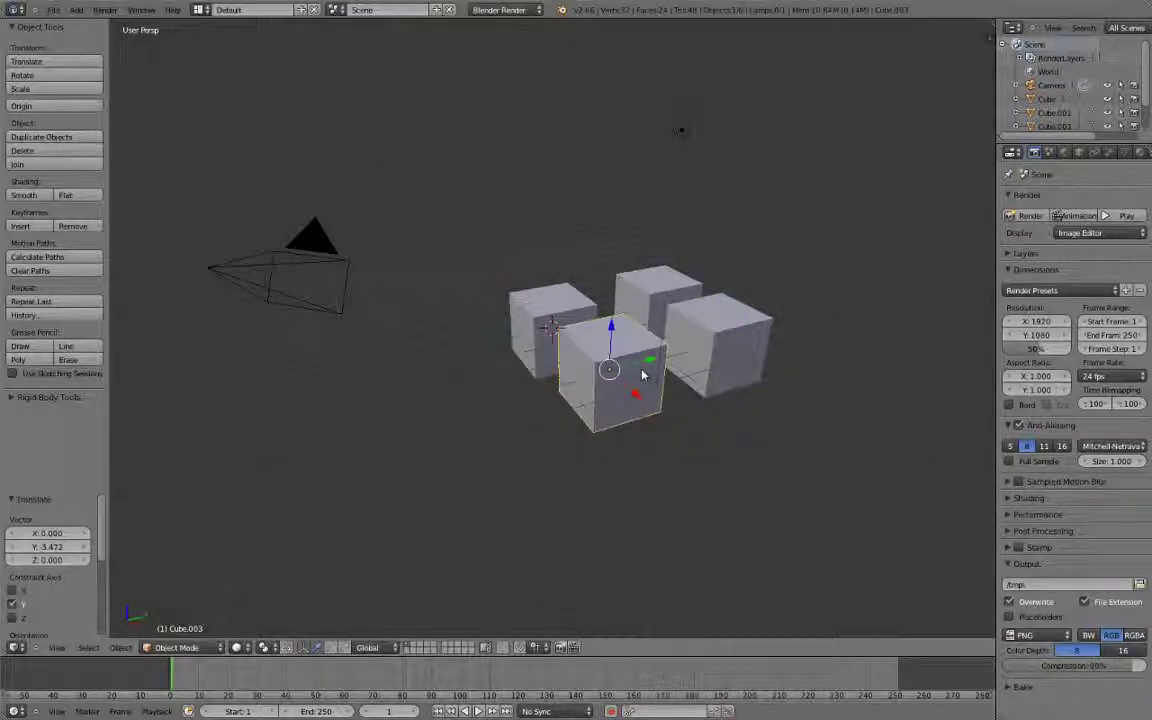
{"action": "key", "text": "ctrl+q"}
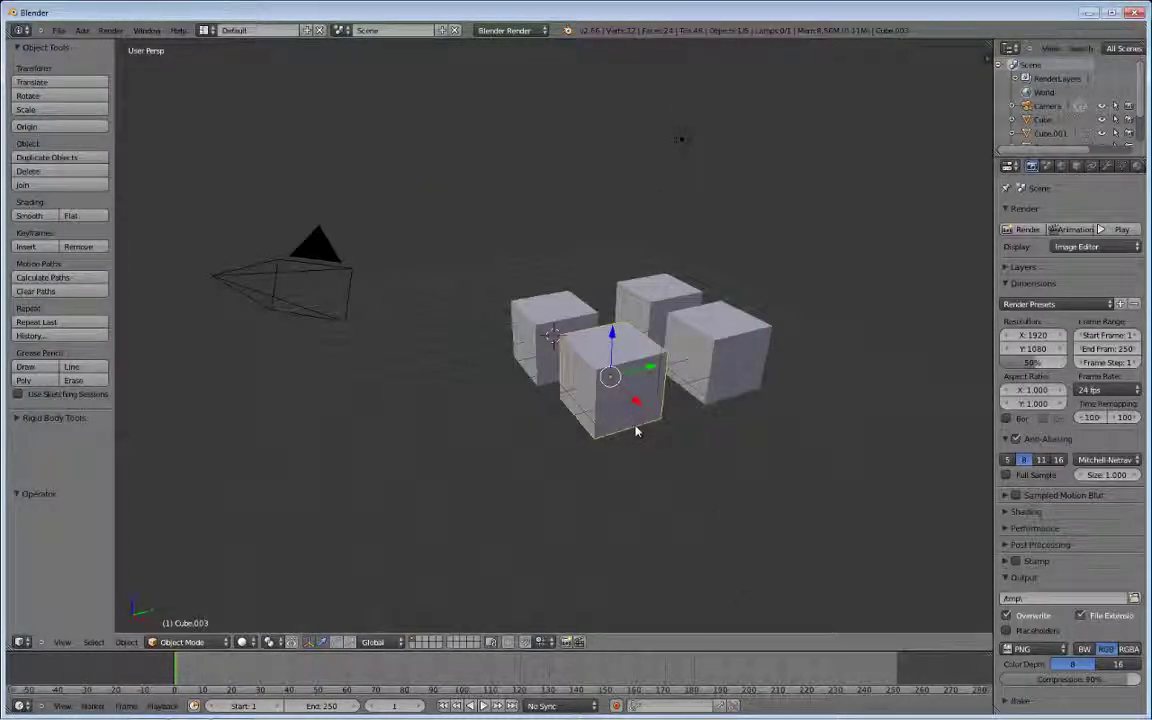
Make the reopened session full screen, deselect everything and inspect the four-cube group from several angles
{"action": "key", "text": "alt+F11"}
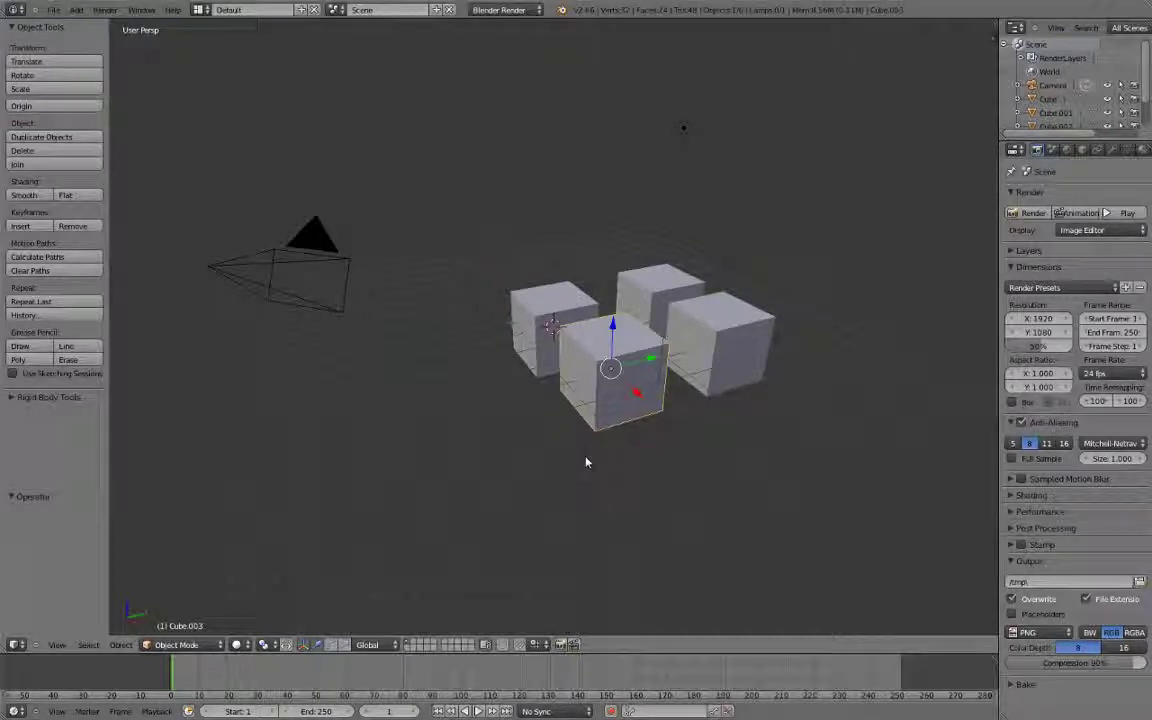
{"action": "key", "text": "a"}
{"action": "middle_click_drag", "start_coordinate": [585, 467], "coordinate": [567, 424]}
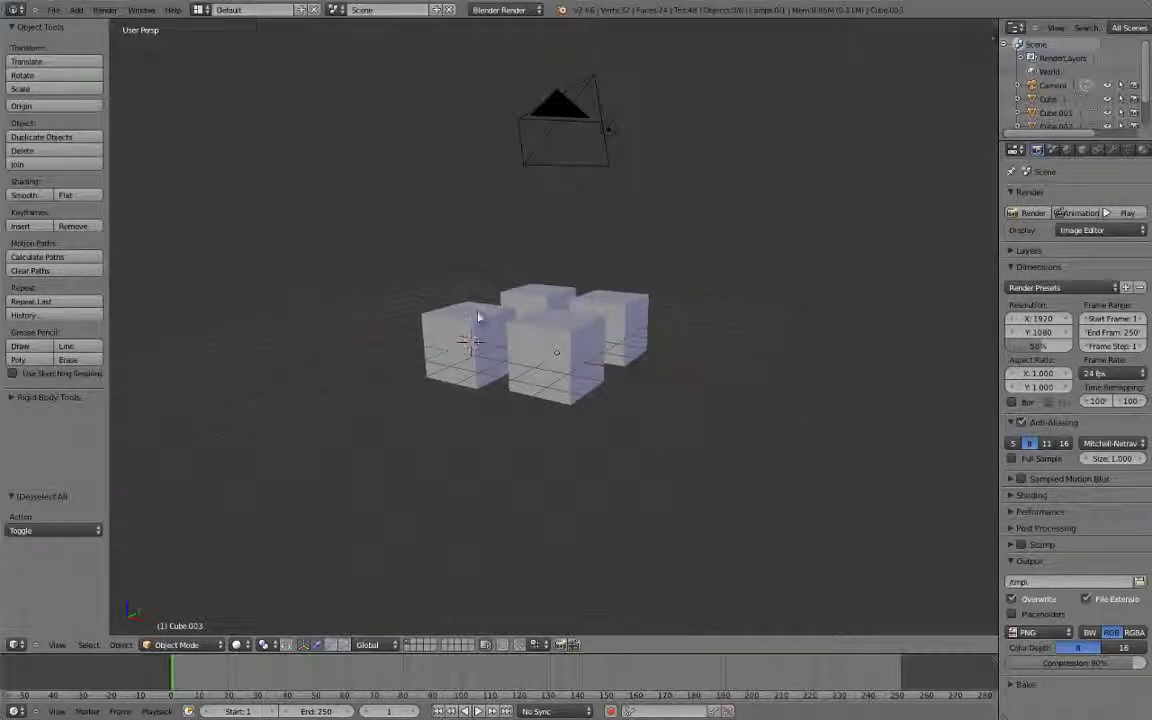
{"action": "middle_click_drag", "start_coordinate": [650, 404], "coordinate": [478, 411]}
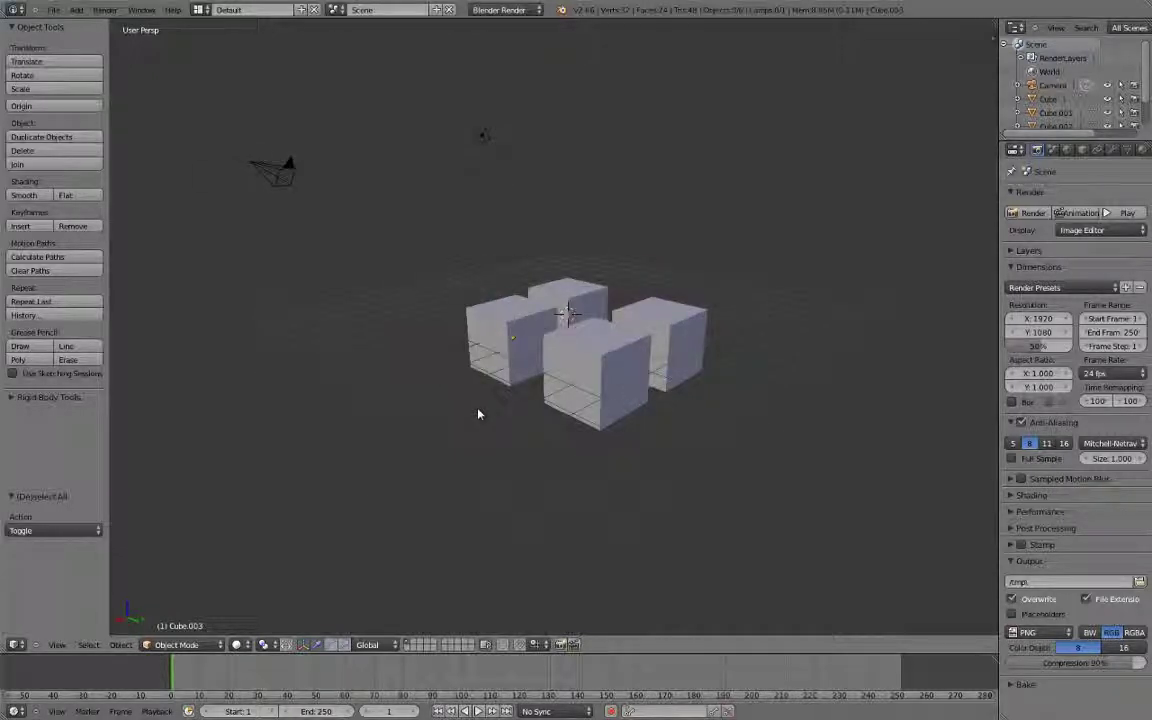
{"action": "middle_click_drag", "start_coordinate": [385, 379], "coordinate": [540, 386]}
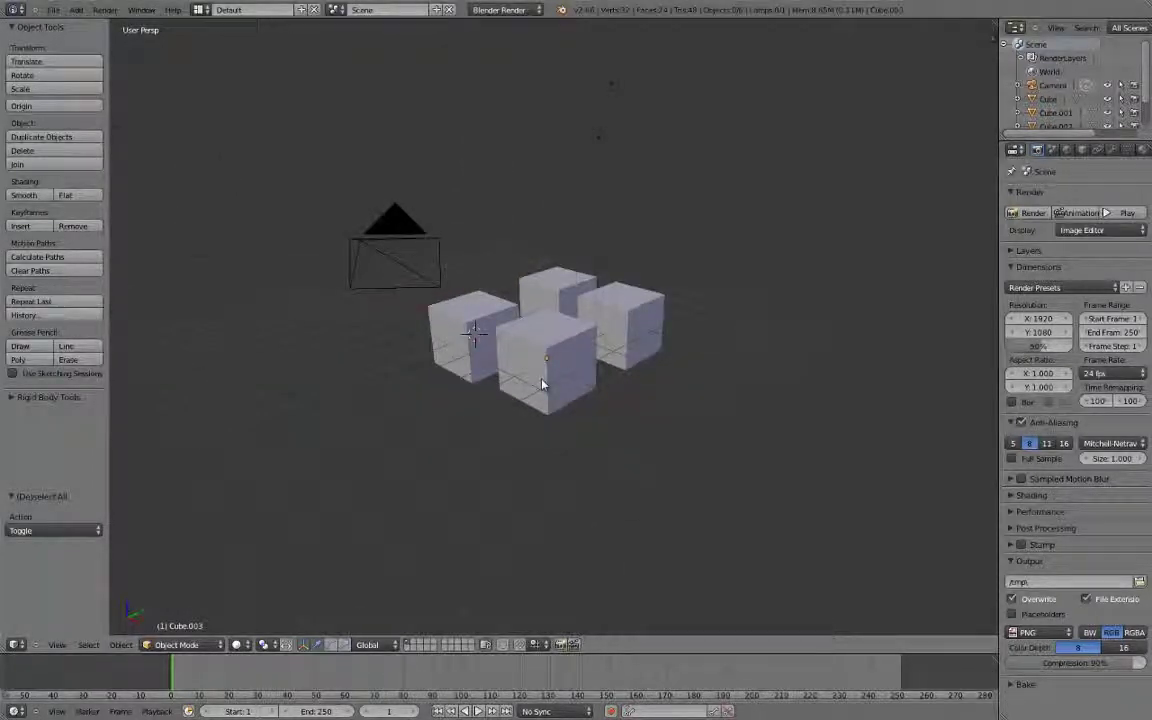
{"action": "scroll", "coordinate": [541, 384], "scroll_direction": "up", "scroll_amount": 1}
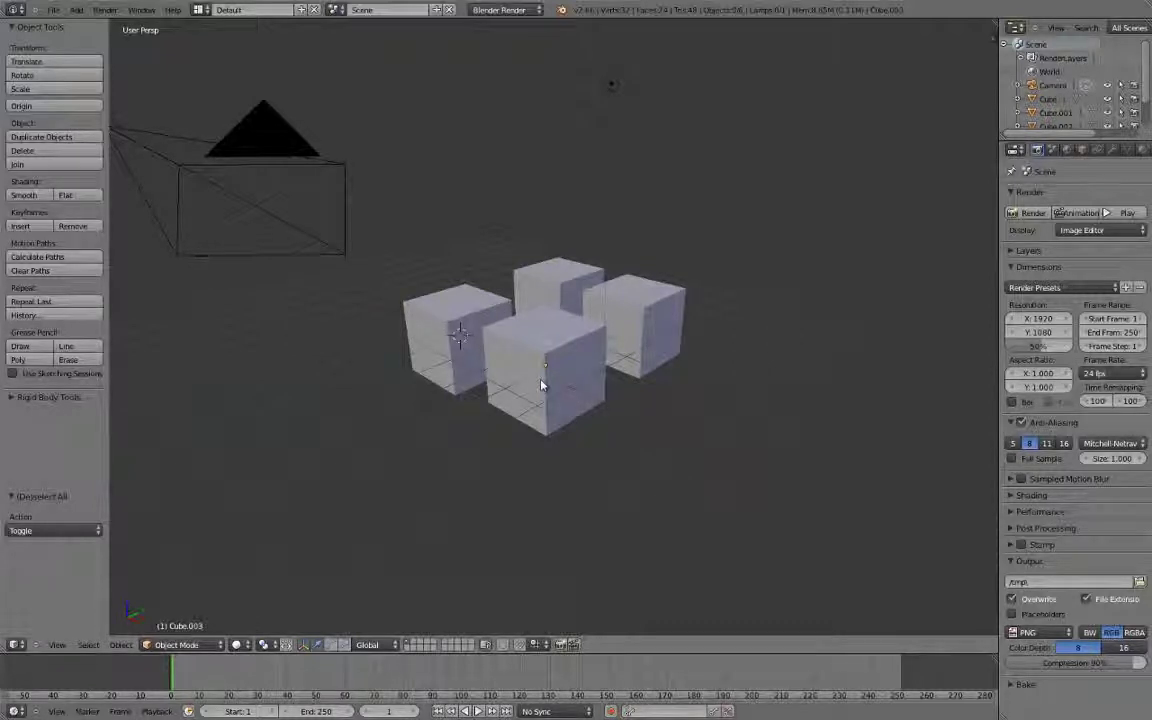
{"action": "scroll", "coordinate": [542, 380], "scroll_direction": "down", "scroll_amount": 3}
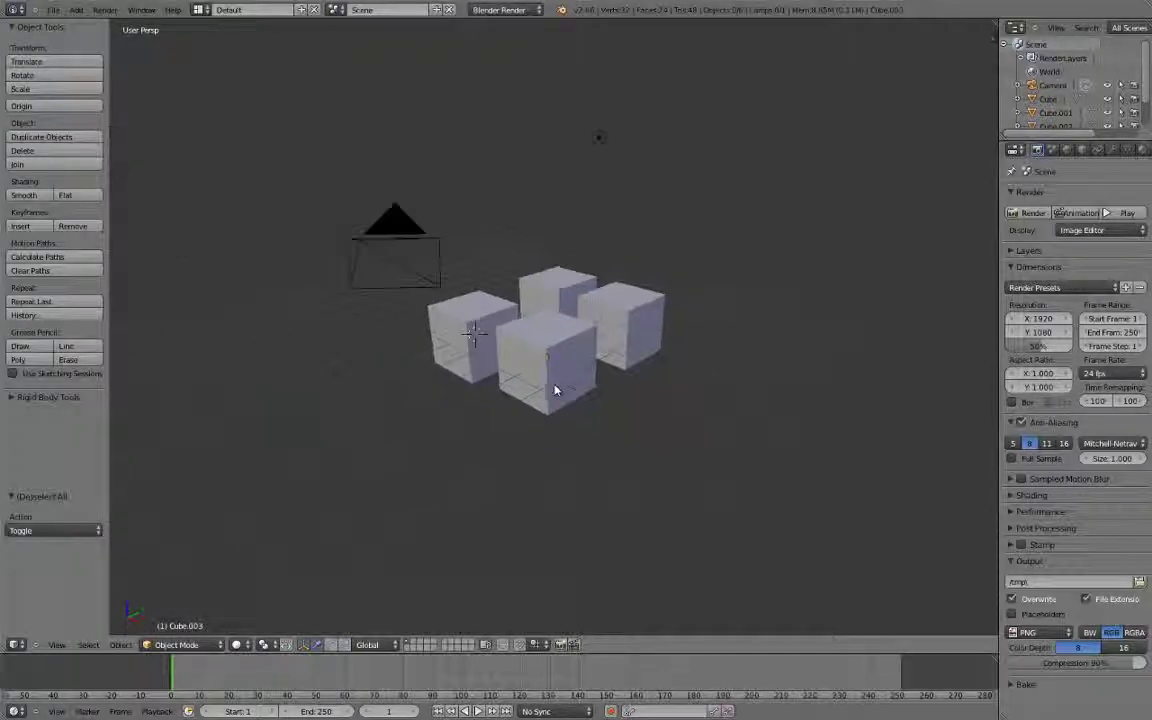
Select all four cubes together with the camera and lamp, and copy the selection to the buffer
{"action": "left_click", "coordinate": [320, 98]}
{"action": "key", "text": "a"}
{"action": "key", "text": "a"}
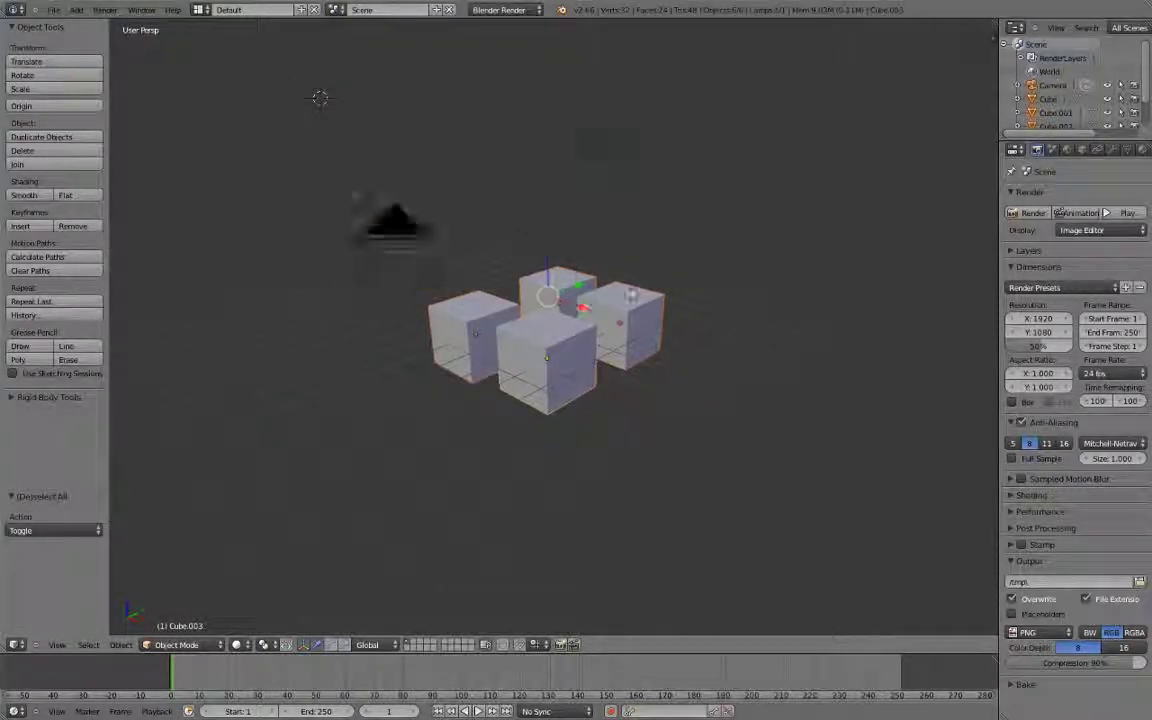
{"action": "key", "text": "b"}
{"action": "left_click_drag", "start_coordinate": [265, 80], "coordinate": [671, 415]}
{"action": "left_click_drag", "start_coordinate": [708, 457], "coordinate": [745, 493]}
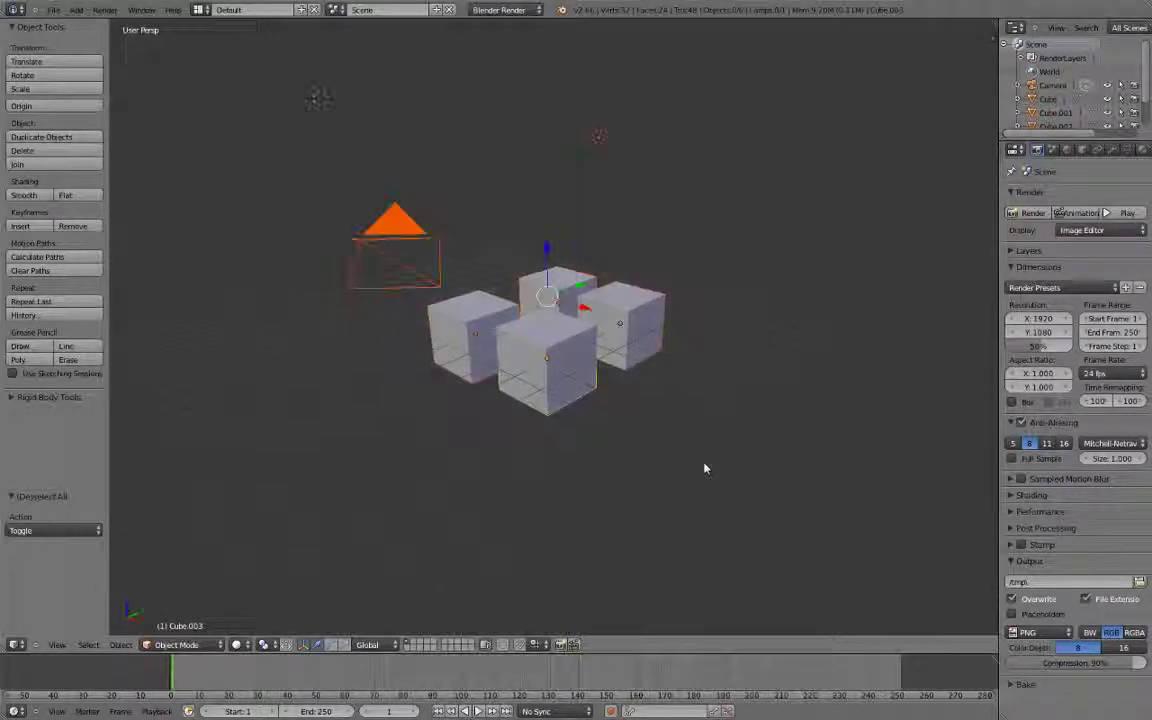
{"action": "middle_click_drag", "start_coordinate": [728, 416], "coordinate": [701, 428]}
{"action": "key", "text": "ctrl+c"}
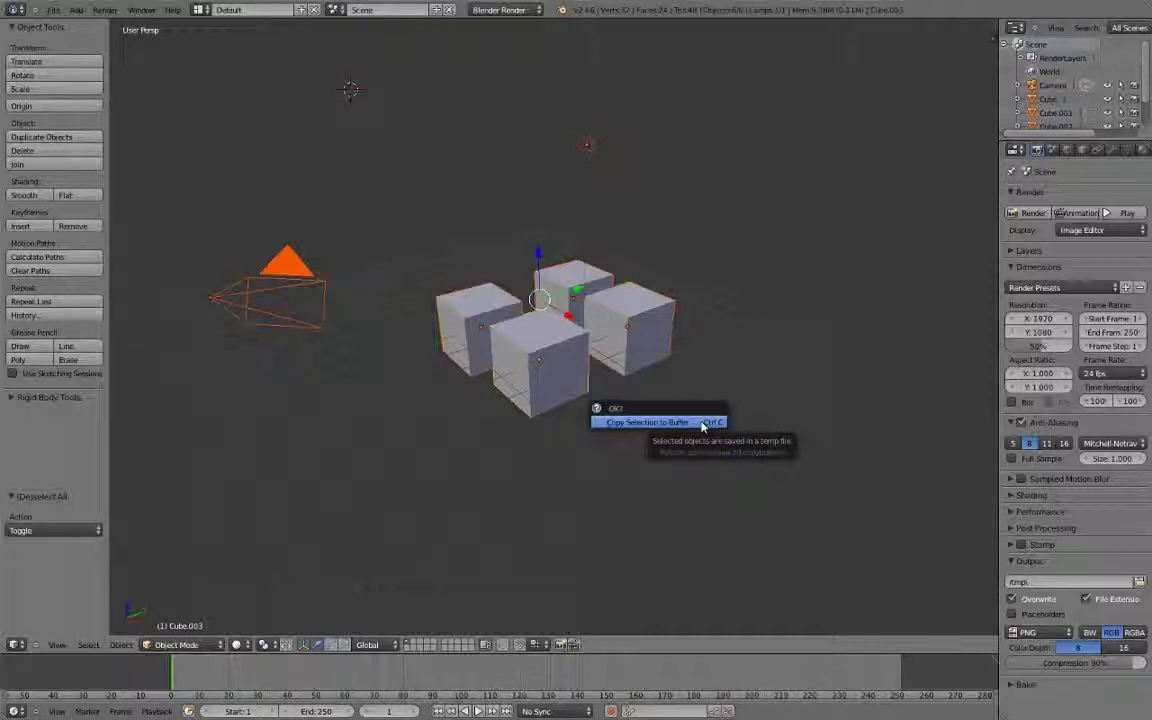
{"action": "left_click", "coordinate": [660, 422]}
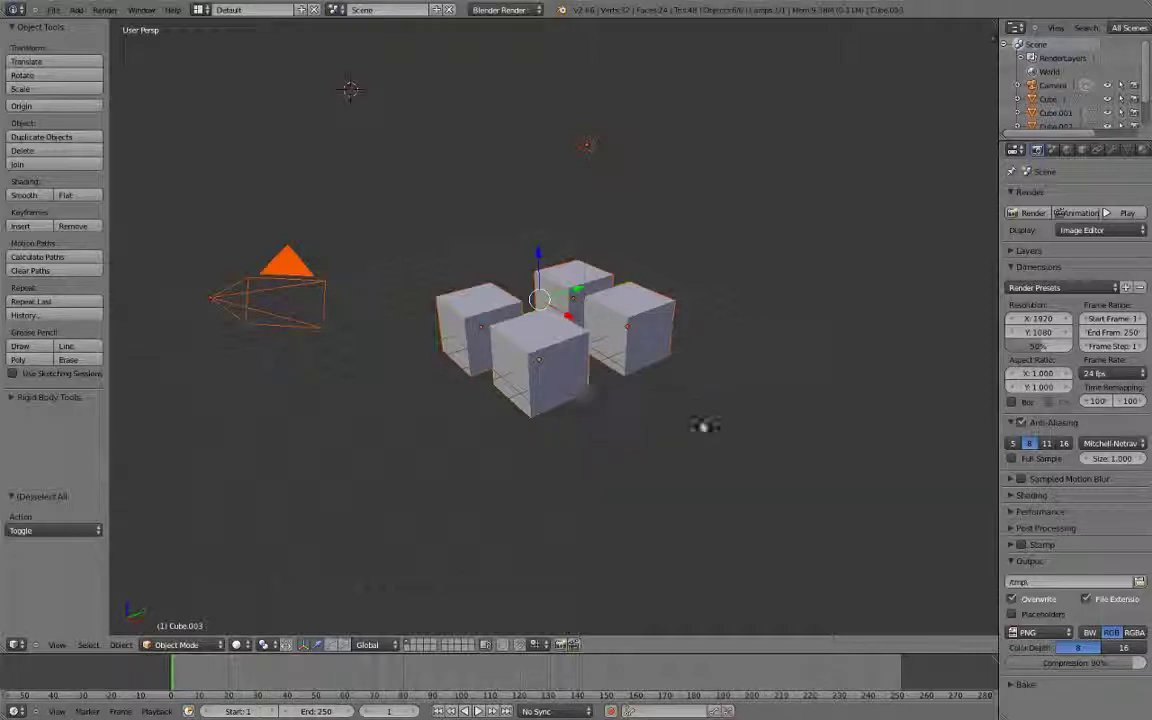
Create a new empty scene, paste the copied objects from the buffer into it and deselect everything
{"action": "left_click", "coordinate": [438, 10]}
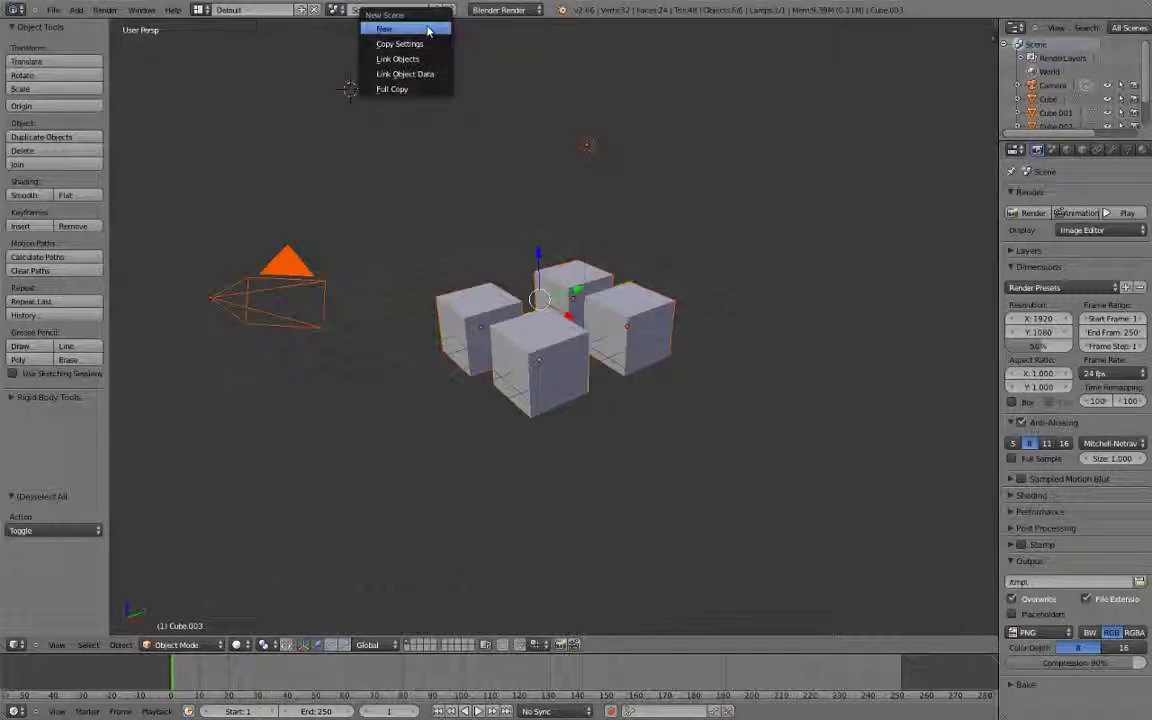
{"action": "left_click", "coordinate": [427, 31]}
{"action": "key", "text": "ctrl+v"}
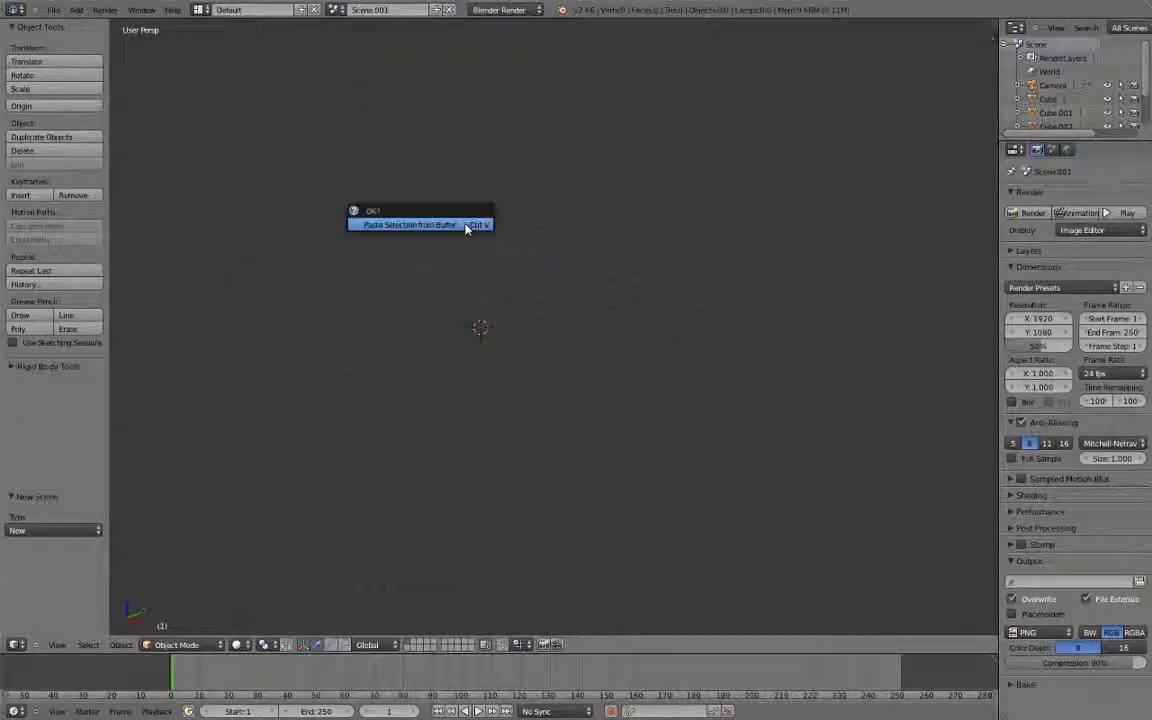
{"action": "left_click", "coordinate": [465, 228]}
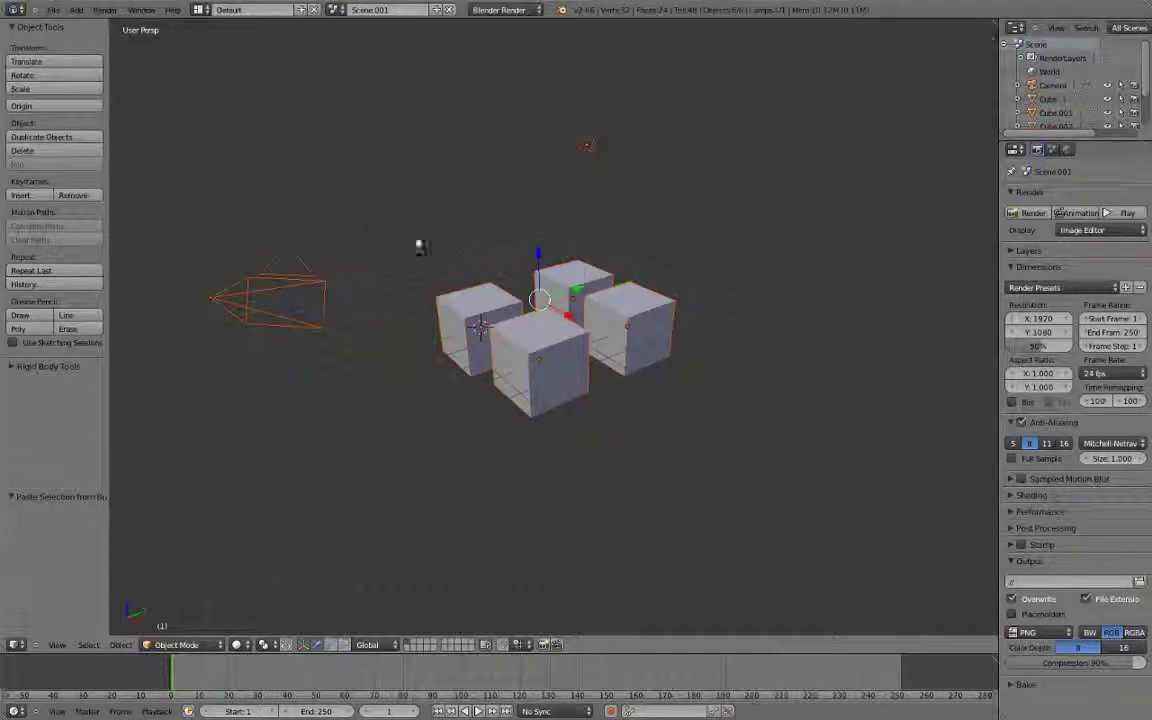
{"action": "key", "text": "a"}
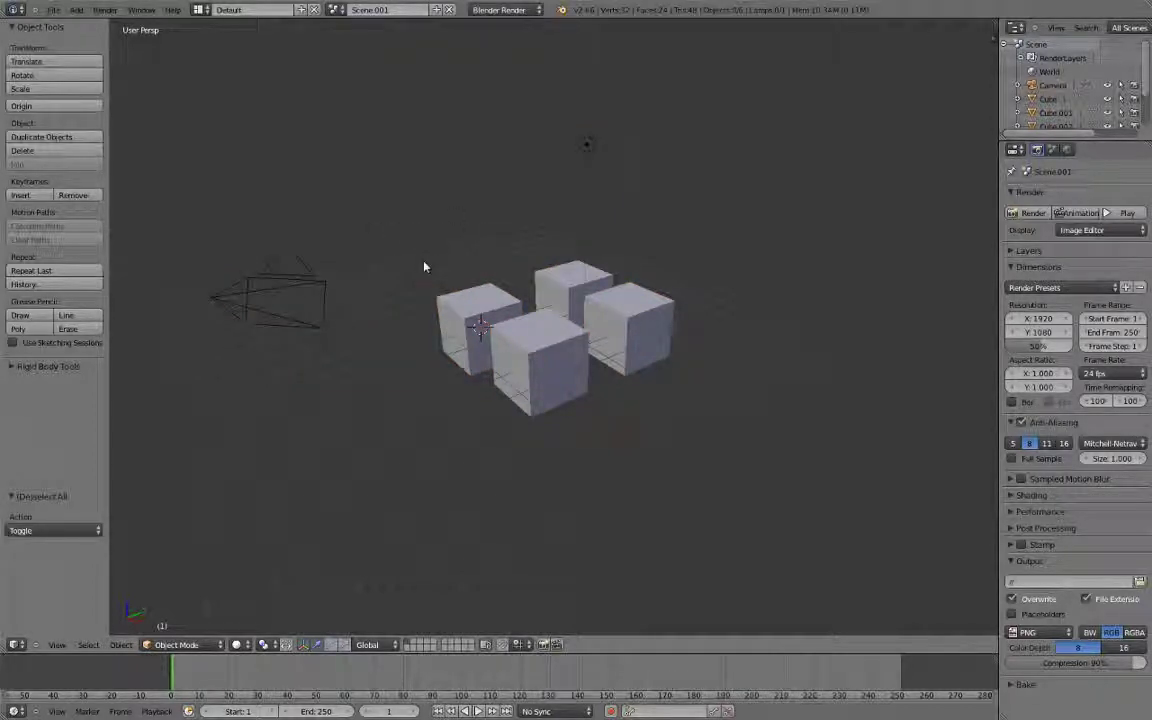
{"action": "middle_click_drag", "start_coordinate": [424, 265], "coordinate": [455, 136]}
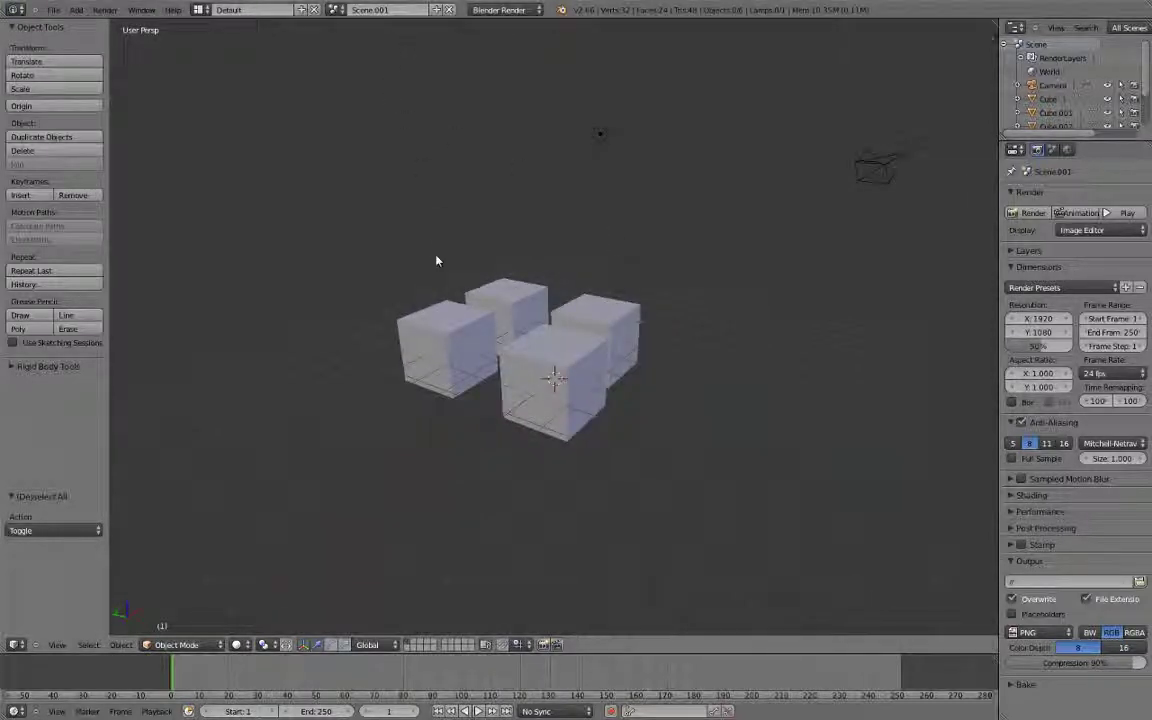
Start a new session from the start-up file with the default cube scene
{"action": "left_click", "coordinate": [53, 10]}
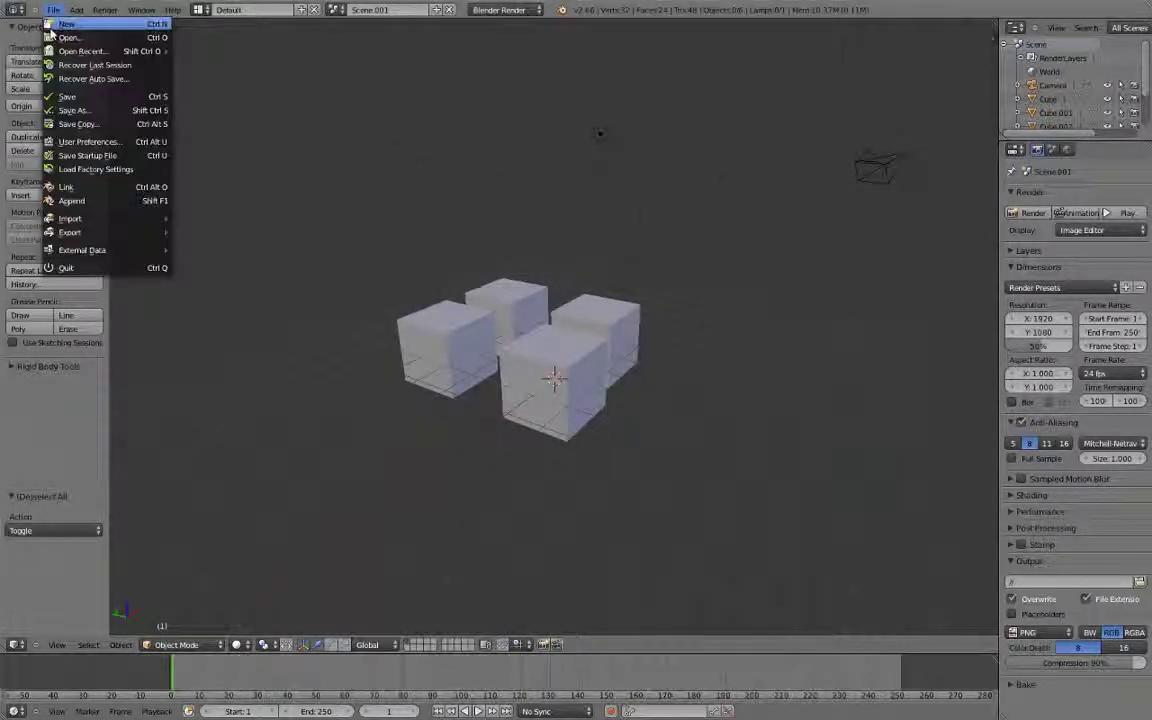
{"action": "left_click", "coordinate": [50, 22]}
{"action": "left_click", "coordinate": [55, 29]}
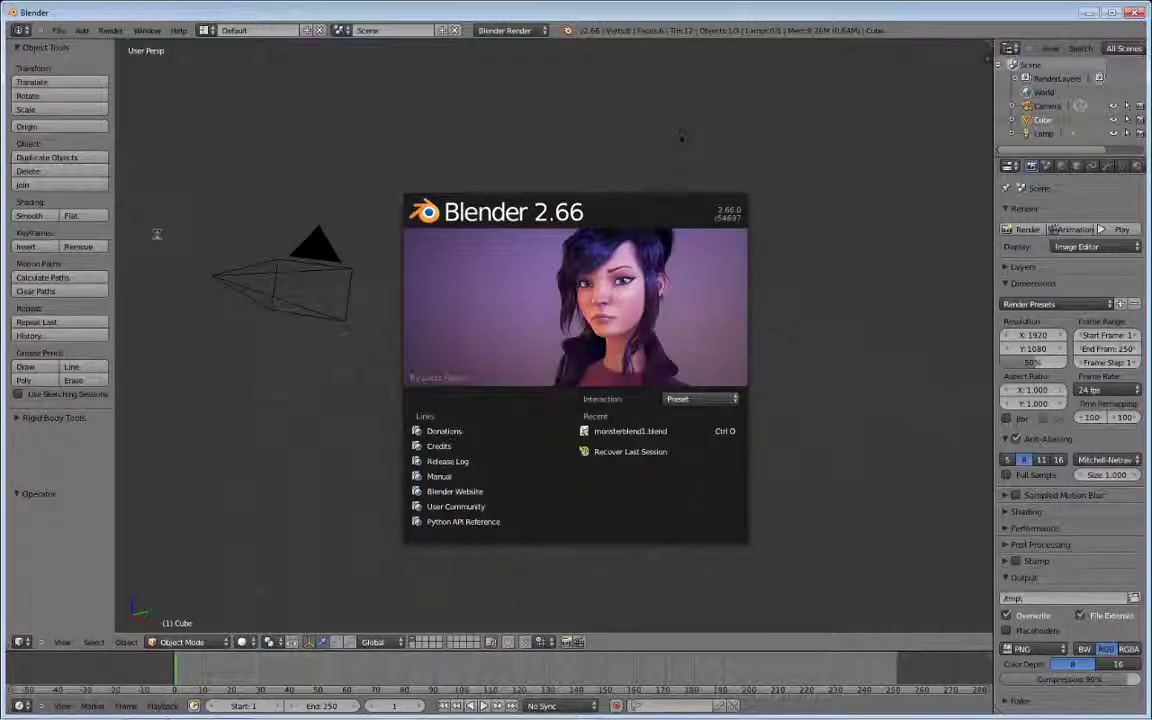
Dismiss the splash screen and delete the default cube, camera and lamp
{"action": "left_click", "coordinate": [438, 74]}
{"action": "key", "text": "a"}
{"action": "key", "text": "a"}
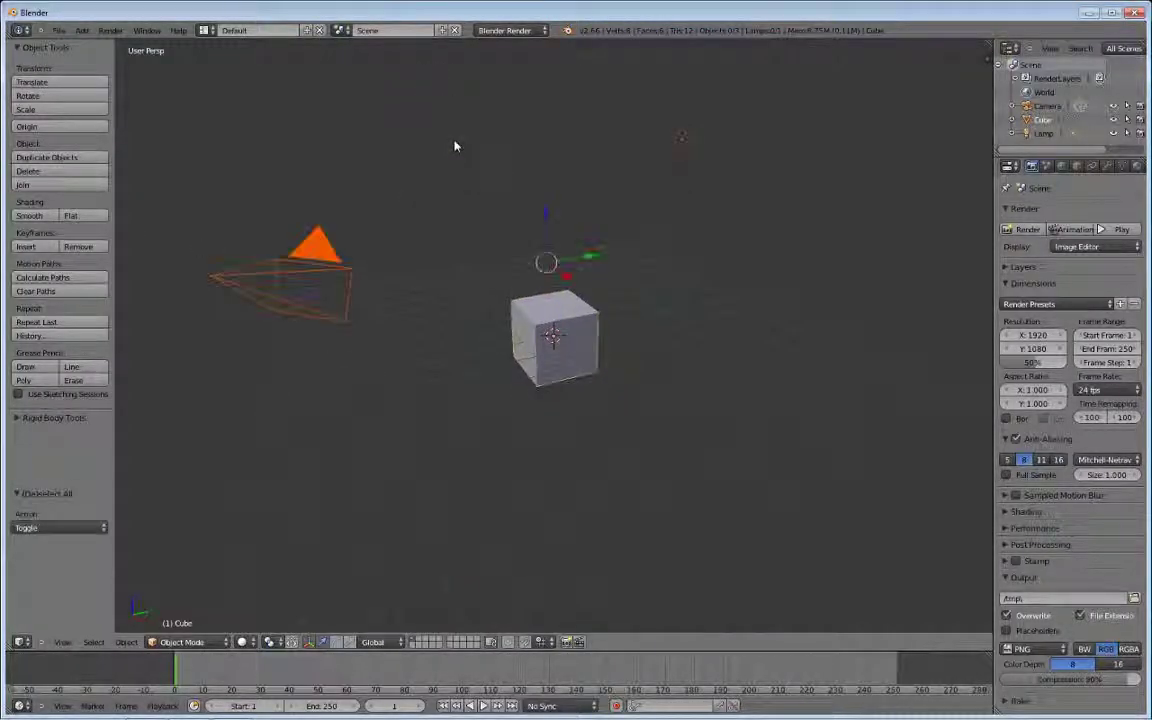
{"action": "key", "text": "x"}
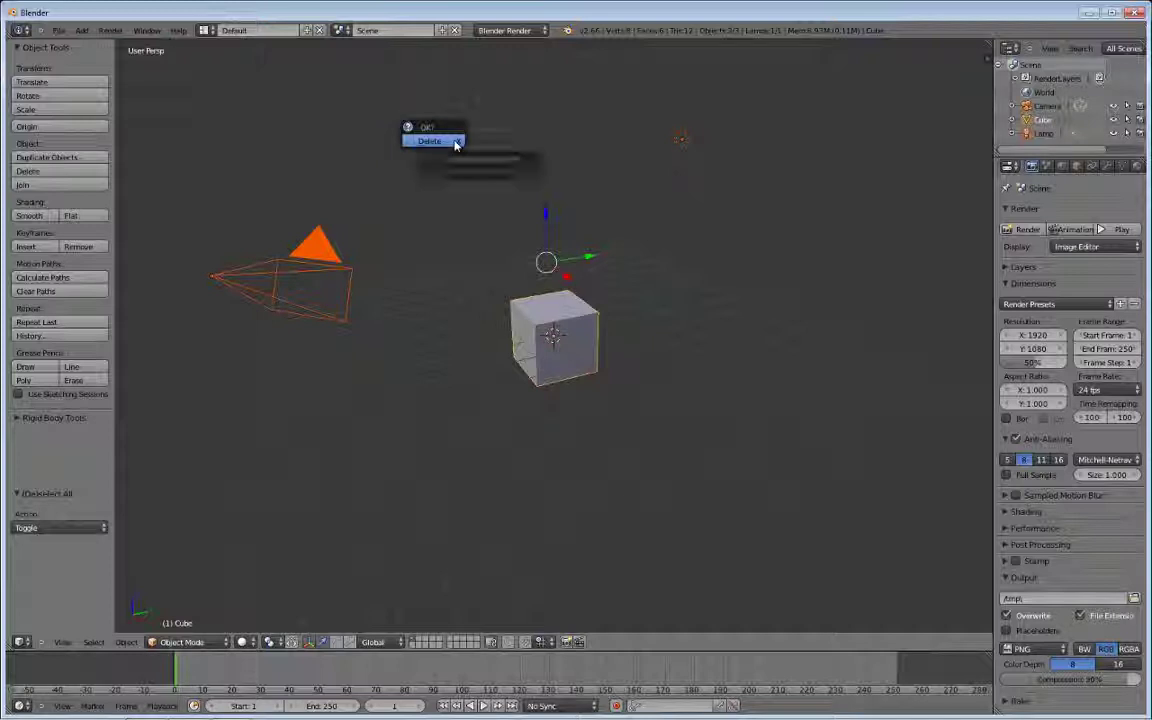
{"action": "left_click", "coordinate": [455, 141]}
Paste the copied objects from the buffer into the emptied scene, make the window full screen and deselect everything
{"action": "key", "text": "ctrl+v"}
{"action": "left_click", "coordinate": [455, 141]}
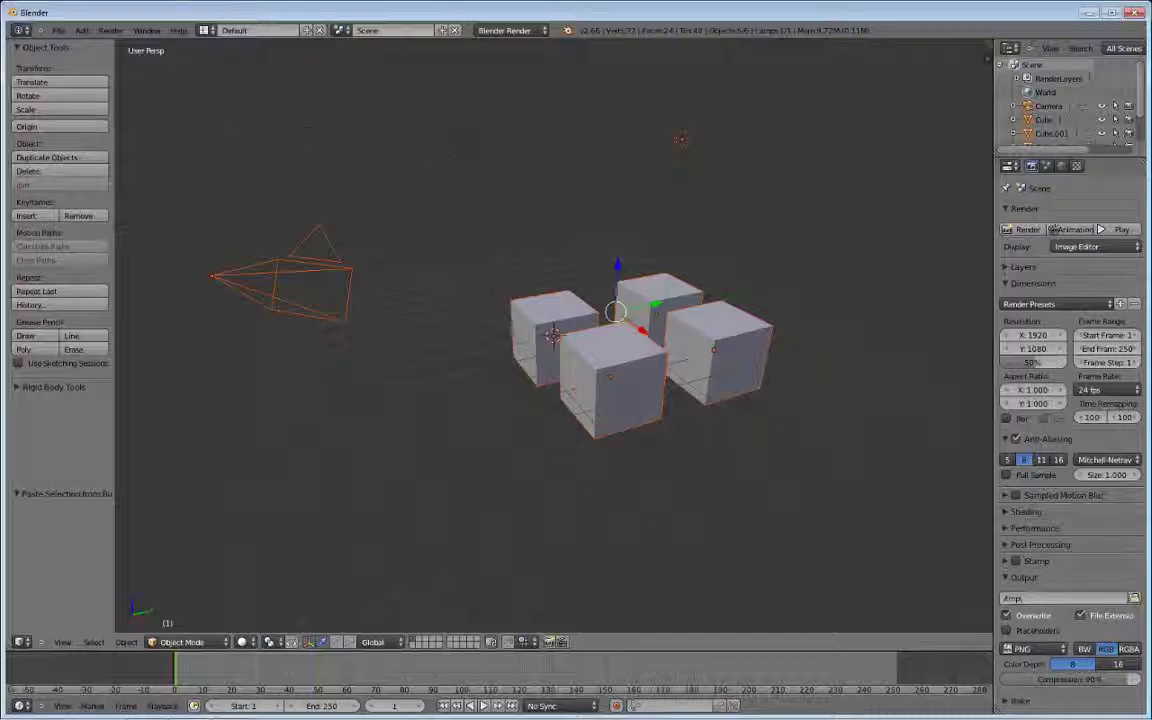
{"action": "left_click", "coordinate": [58, 30]}
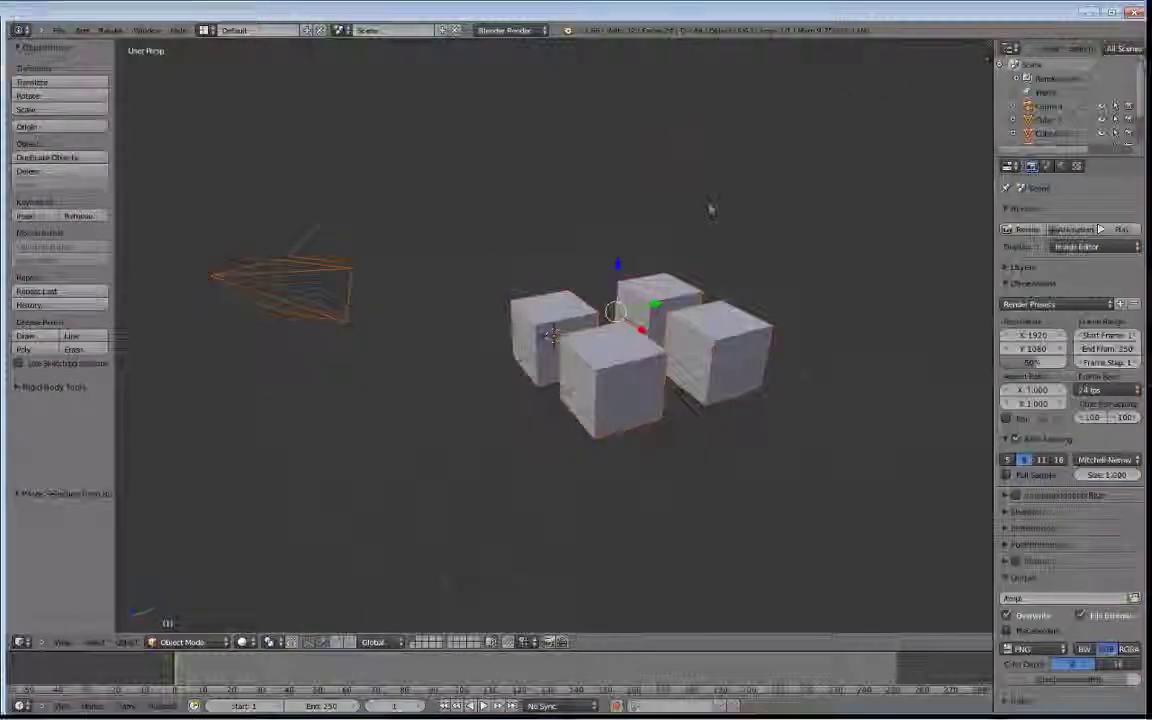
{"action": "key", "text": "alt+F11"}
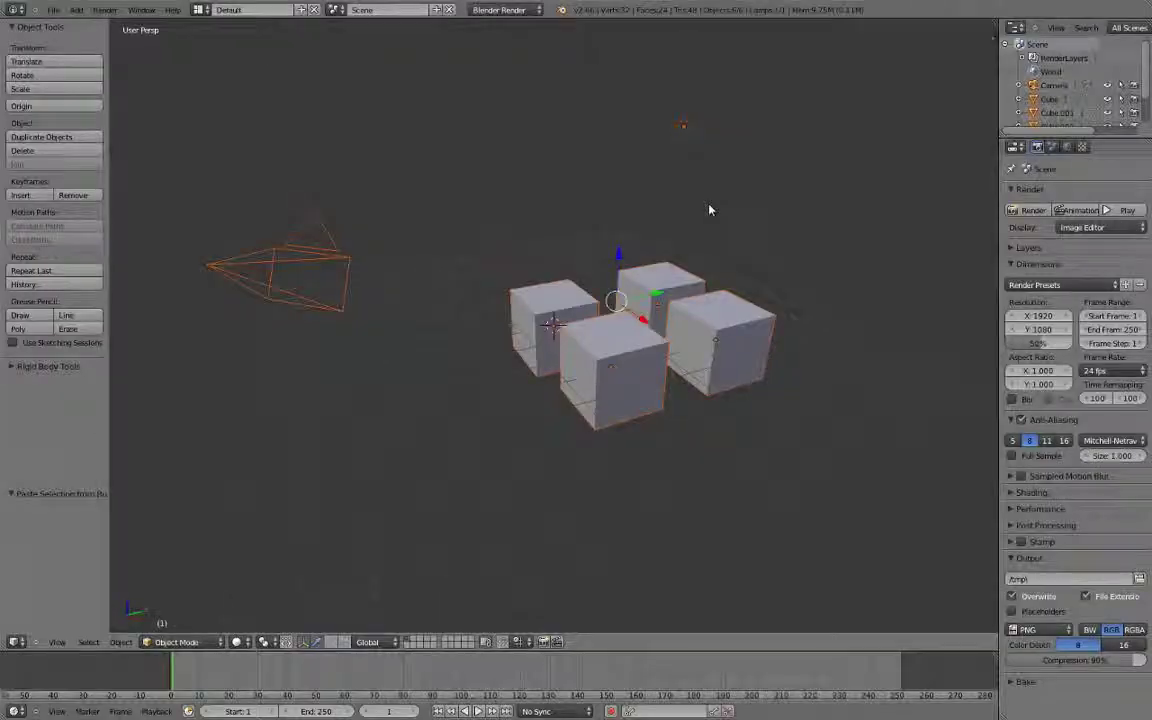
{"action": "key", "text": "a"}
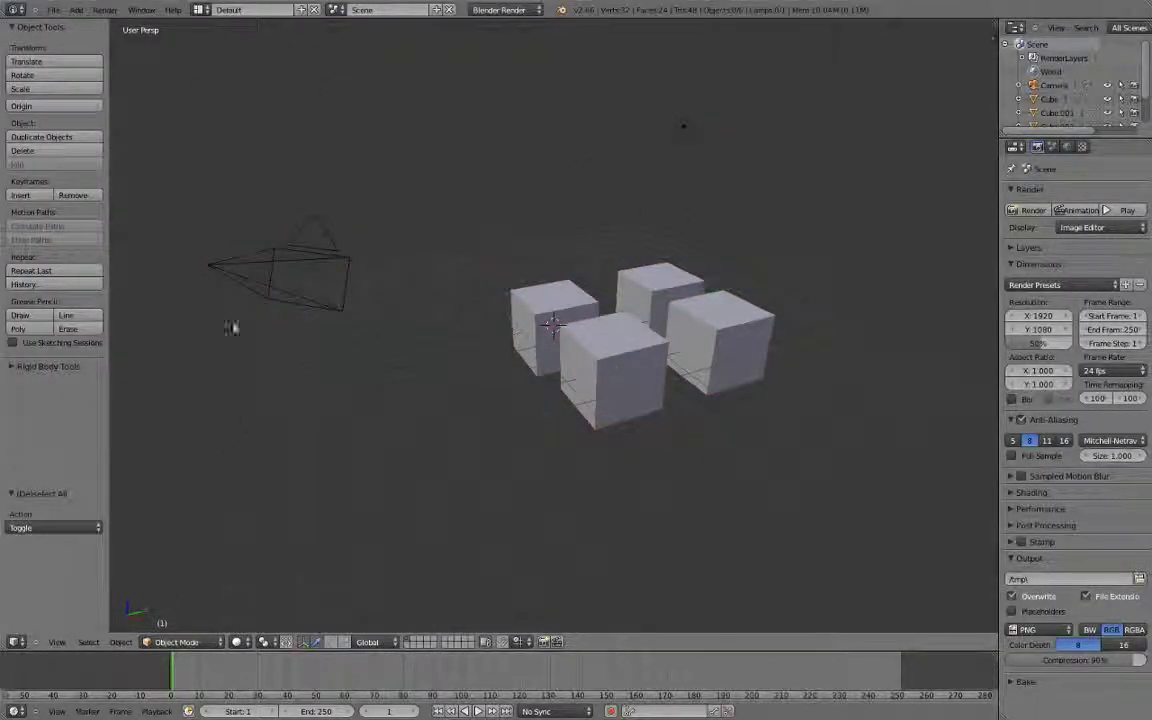
Review the Auto Save options and the System, Themes and Addons sections in the user preferences, and close the preferences window
{"action": "left_click", "coordinate": [53, 10]}
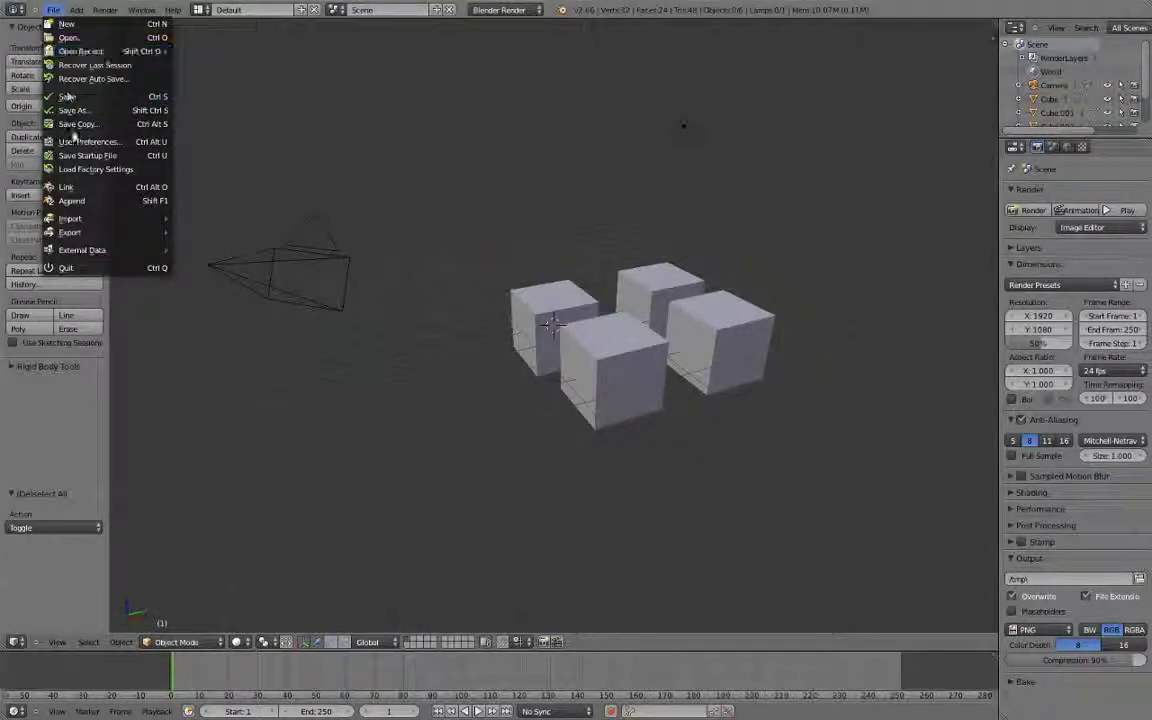
{"action": "left_click", "coordinate": [88, 141]}
{"action": "left_click_drag", "start_coordinate": [312, 377], "coordinate": [424, 189]}
{"action": "scroll", "coordinate": [529, 422], "scroll_direction": "down", "scroll_amount": 2}
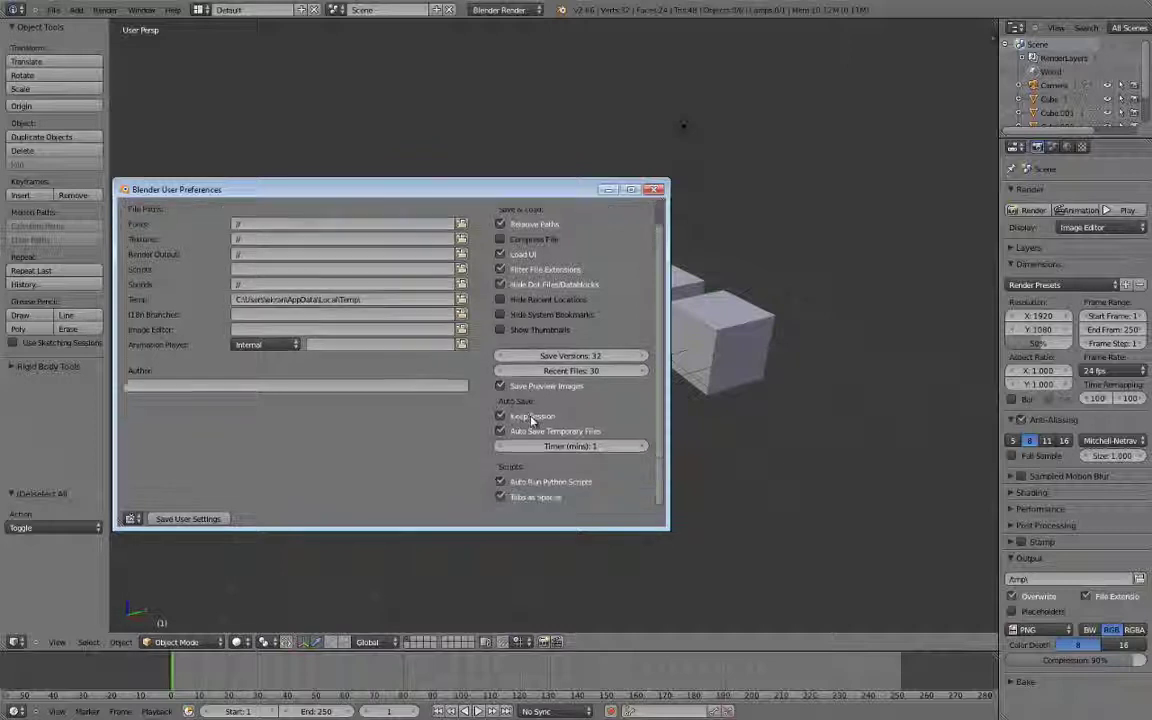
{"action": "scroll", "coordinate": [530, 420], "scroll_direction": "up", "scroll_amount": 2}
{"action": "left_click", "coordinate": [609, 210]}
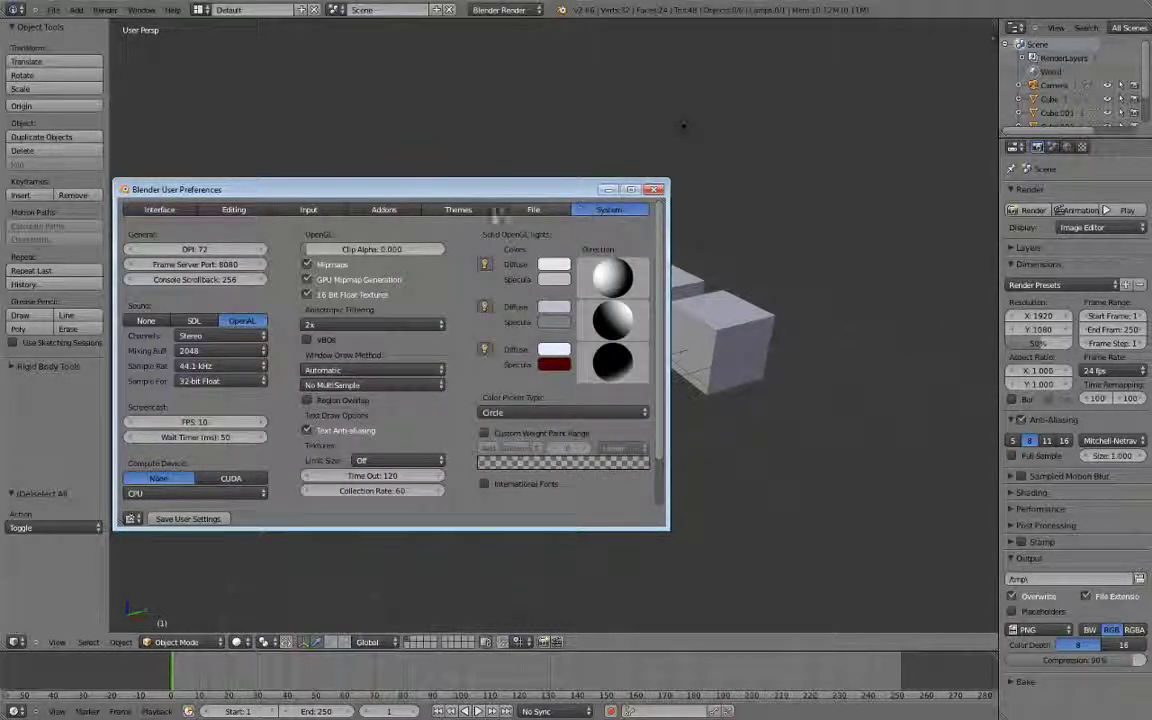
{"action": "left_click", "coordinate": [458, 210]}
{"action": "left_click", "coordinate": [382, 210]}
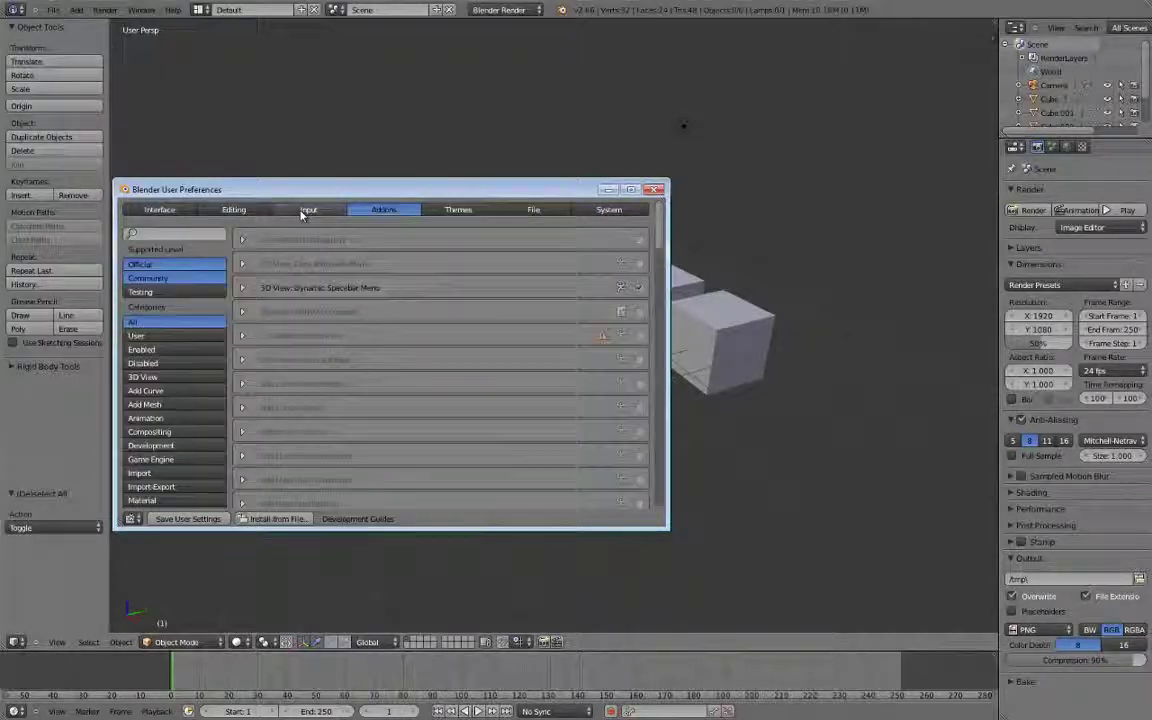
{"action": "left_click", "coordinate": [655, 189]}
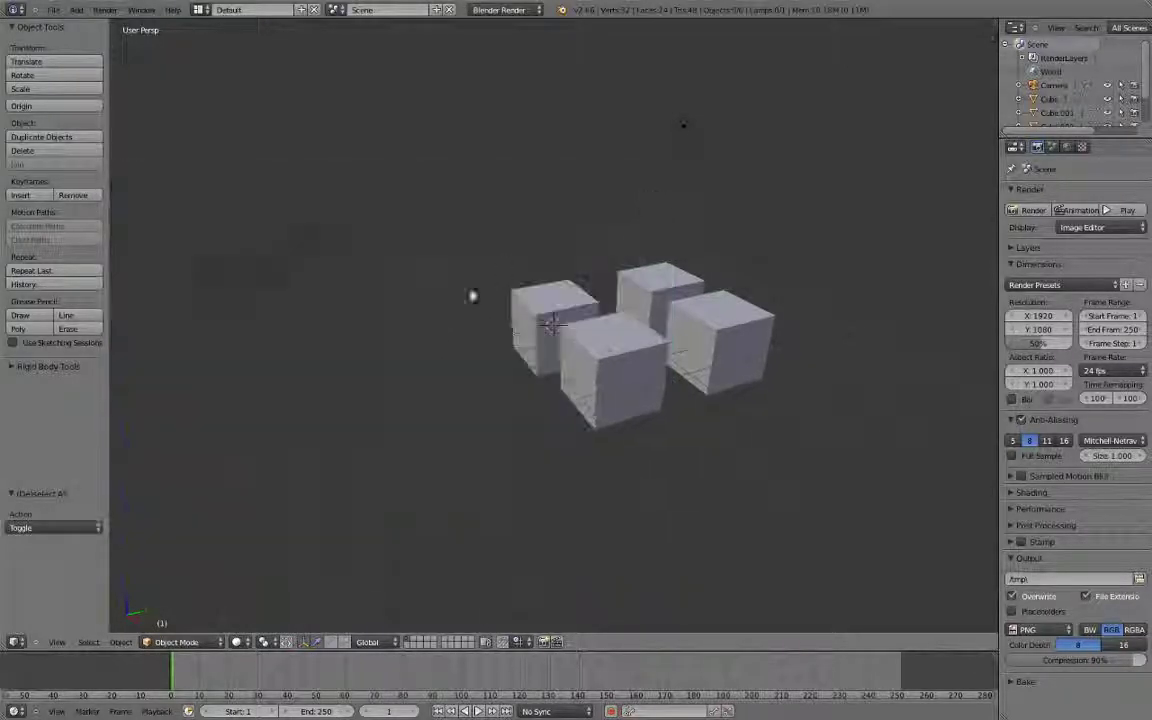